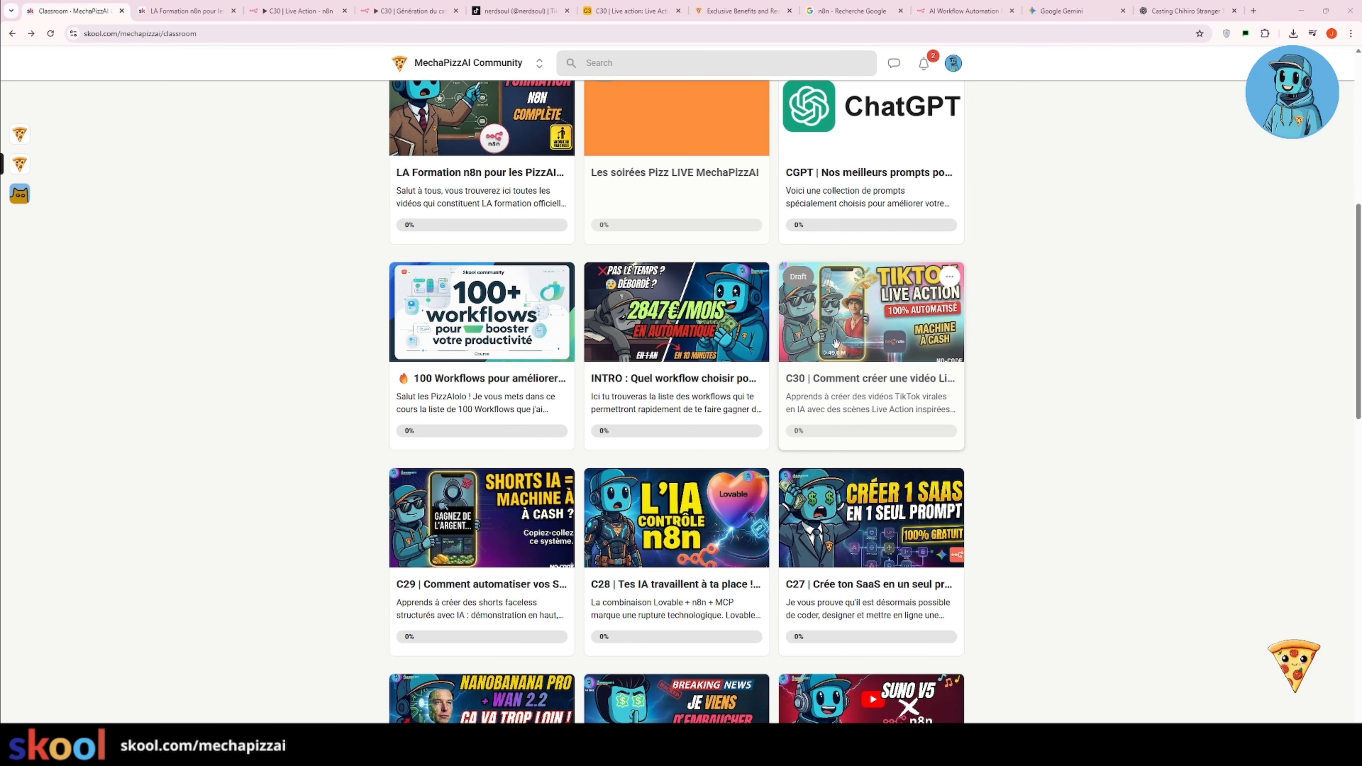
Open the C30 Live Action video course and download its "C30 | Génération du casting" workflow resource.
left_click(845, 326)
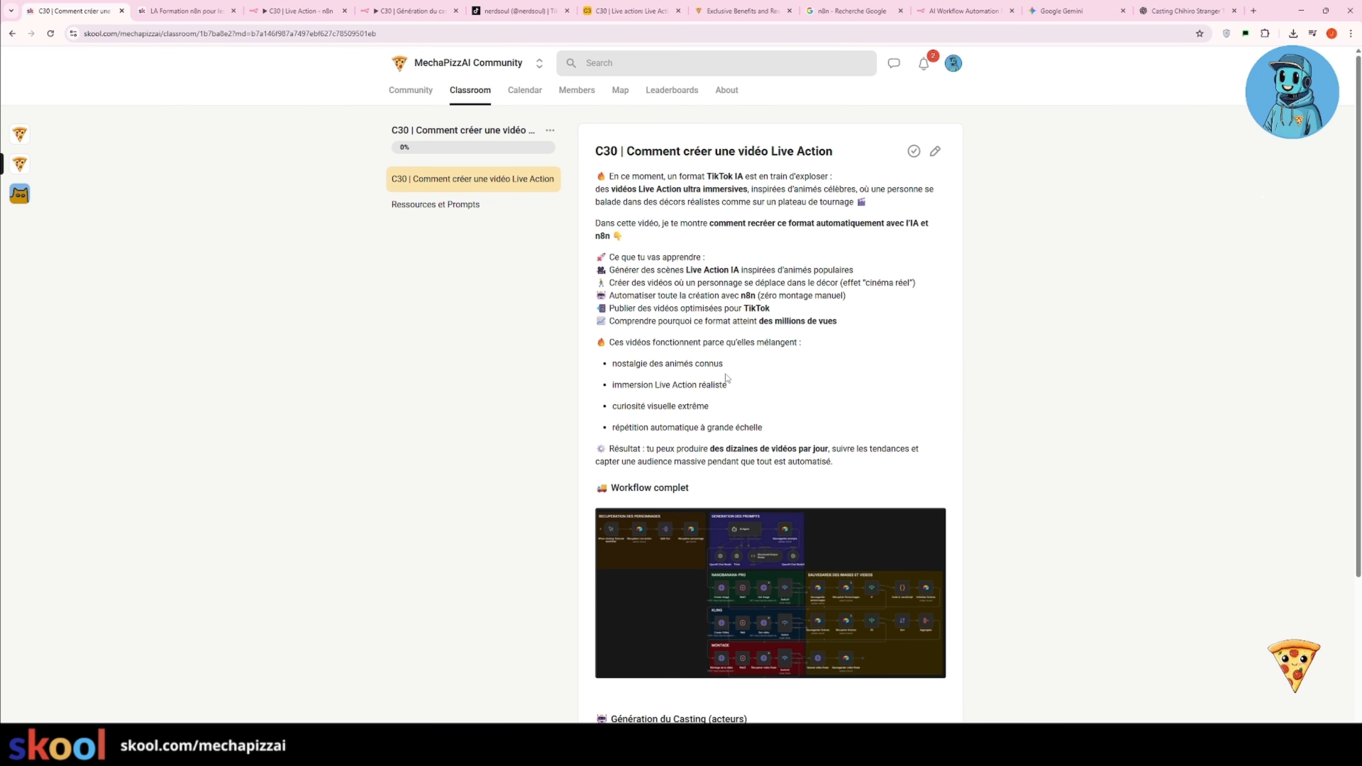
scroll(791, 157, "down", 4)
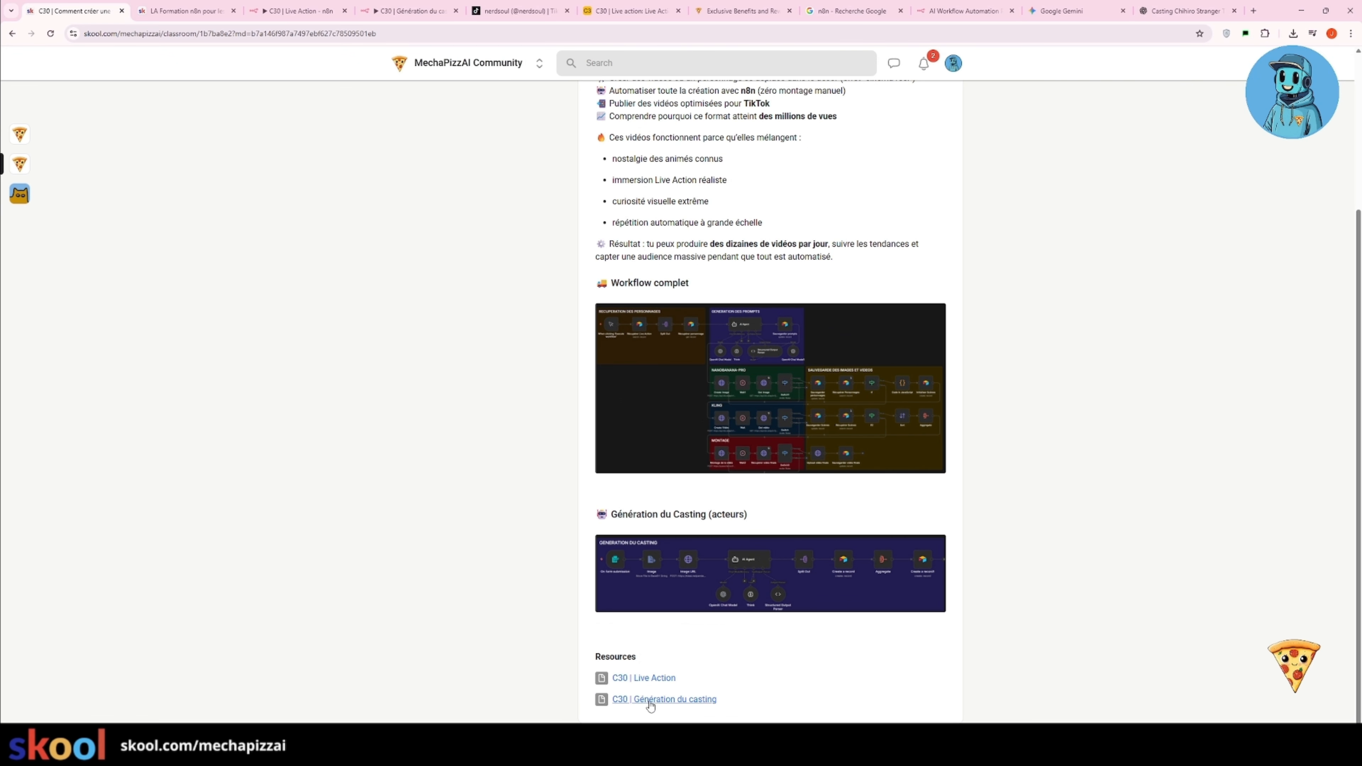
left_click(676, 699)
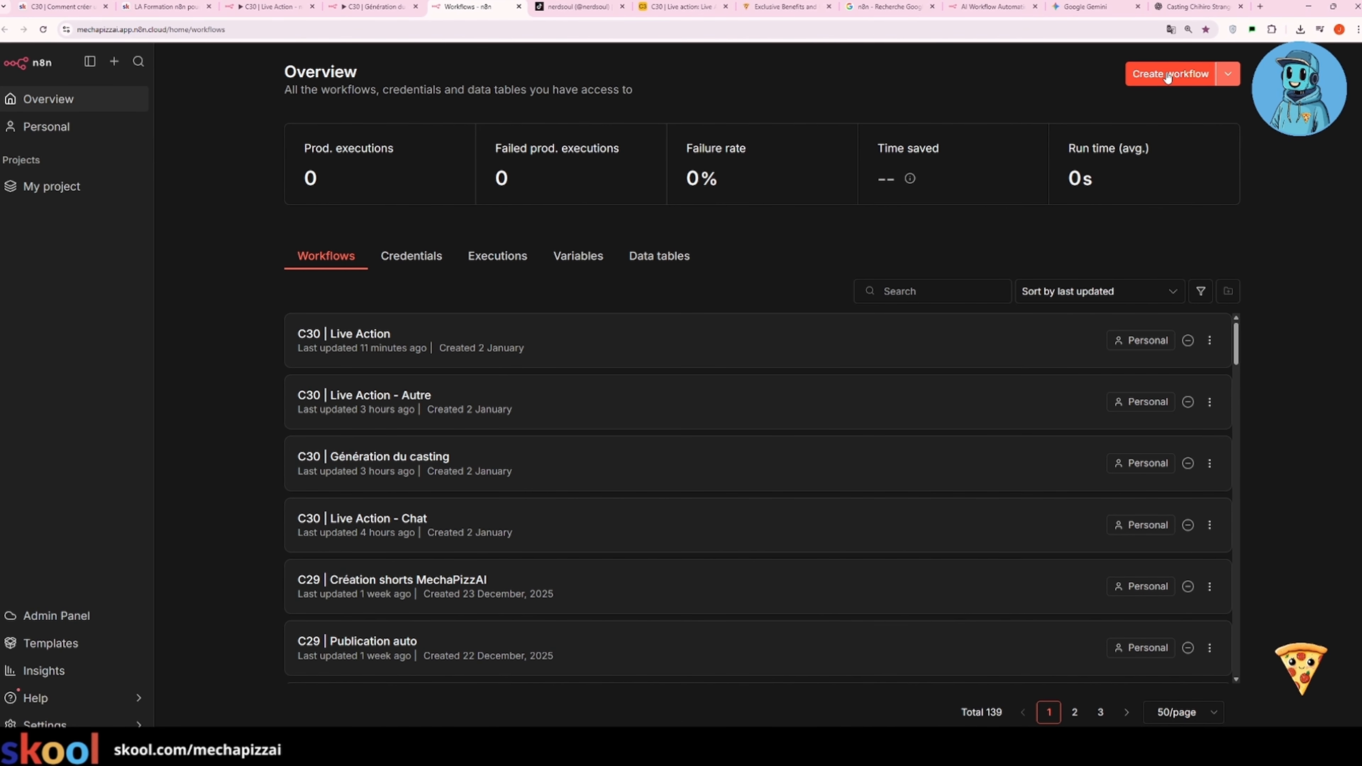
Create a new n8n workflow and import the downloaded "C30 _ Génération du casting" file into it.
left_click(1152, 78)
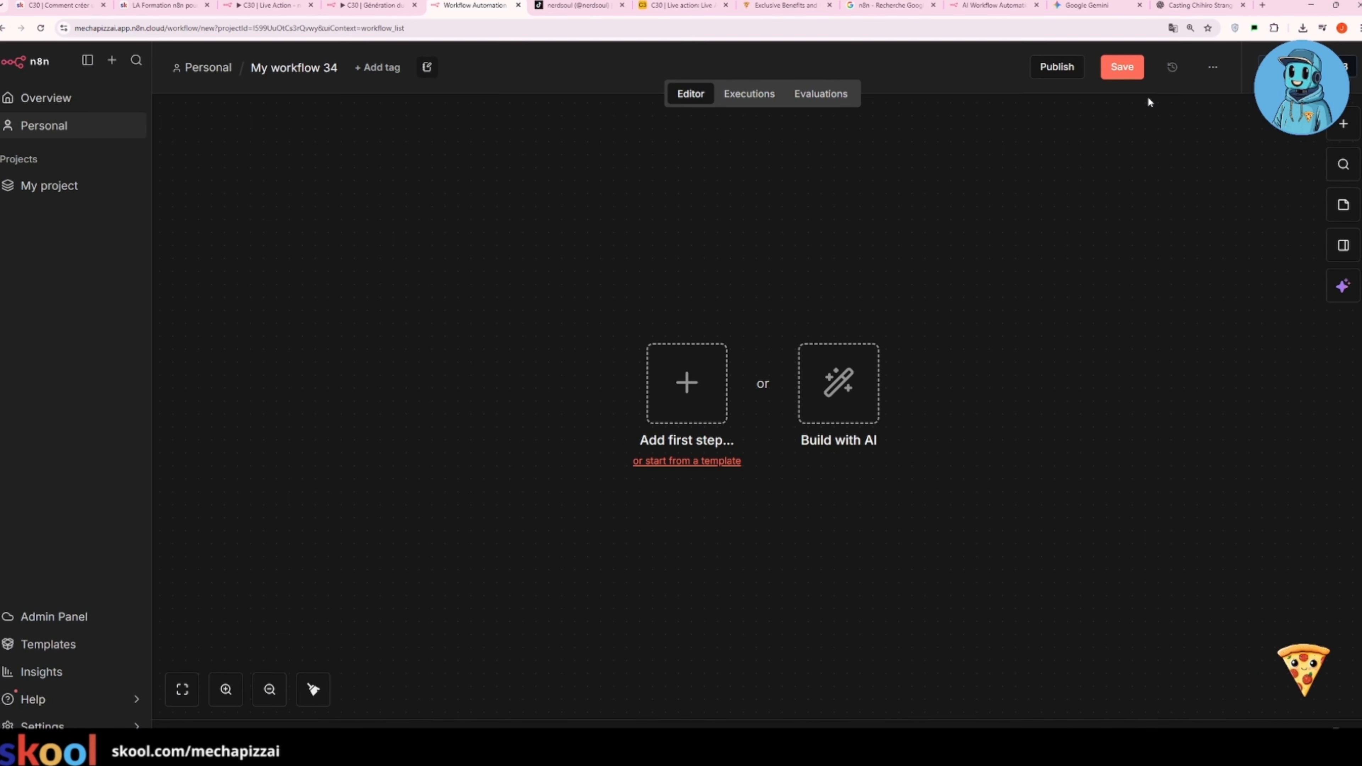
left_click(1212, 67)
left_click(1206, 249)
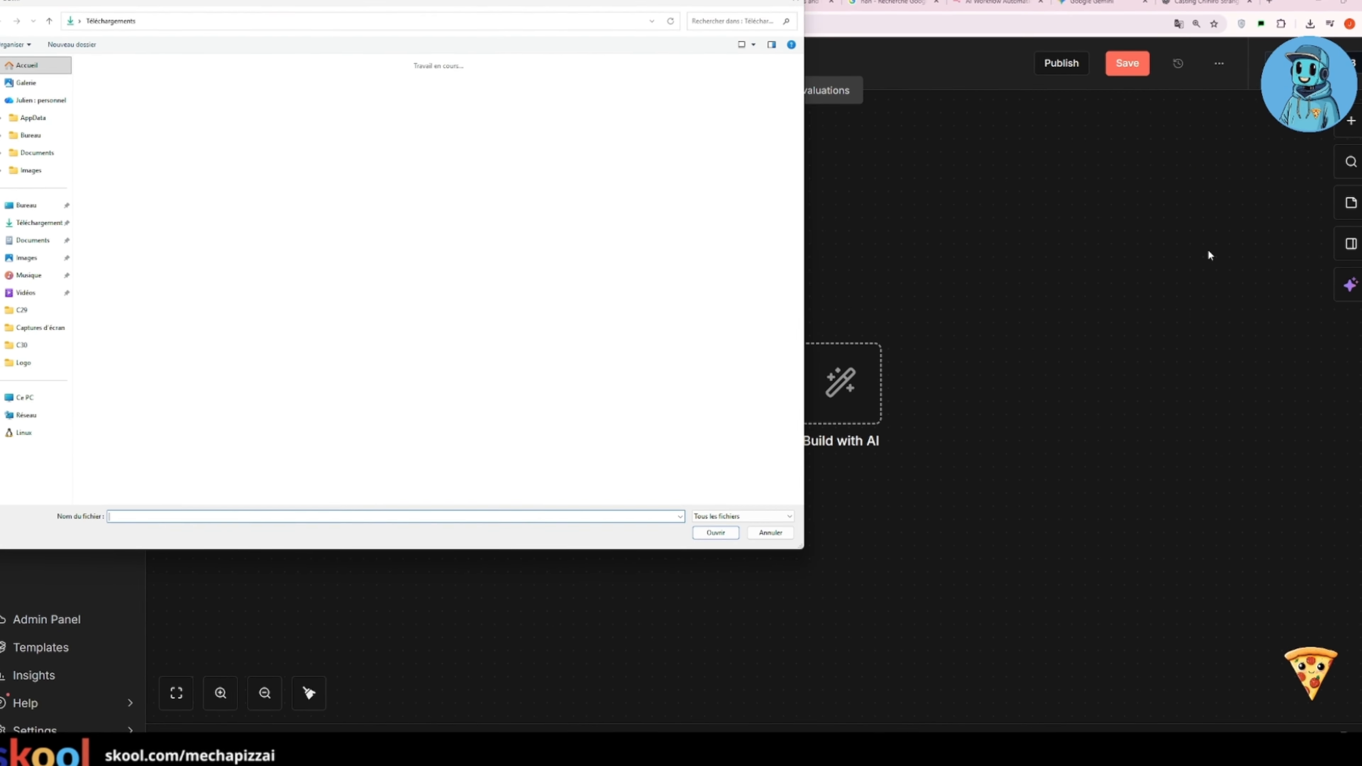
left_click(758, 215)
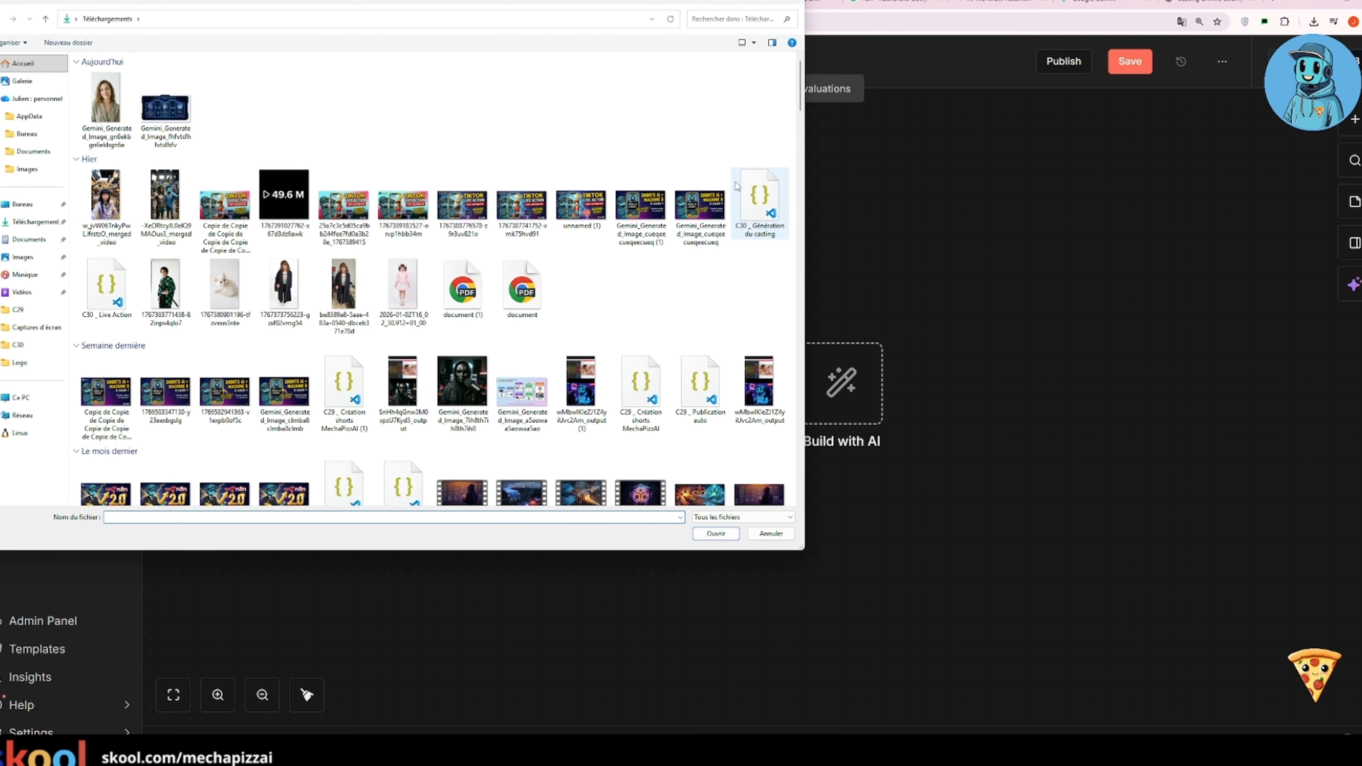
double_click(759, 216)
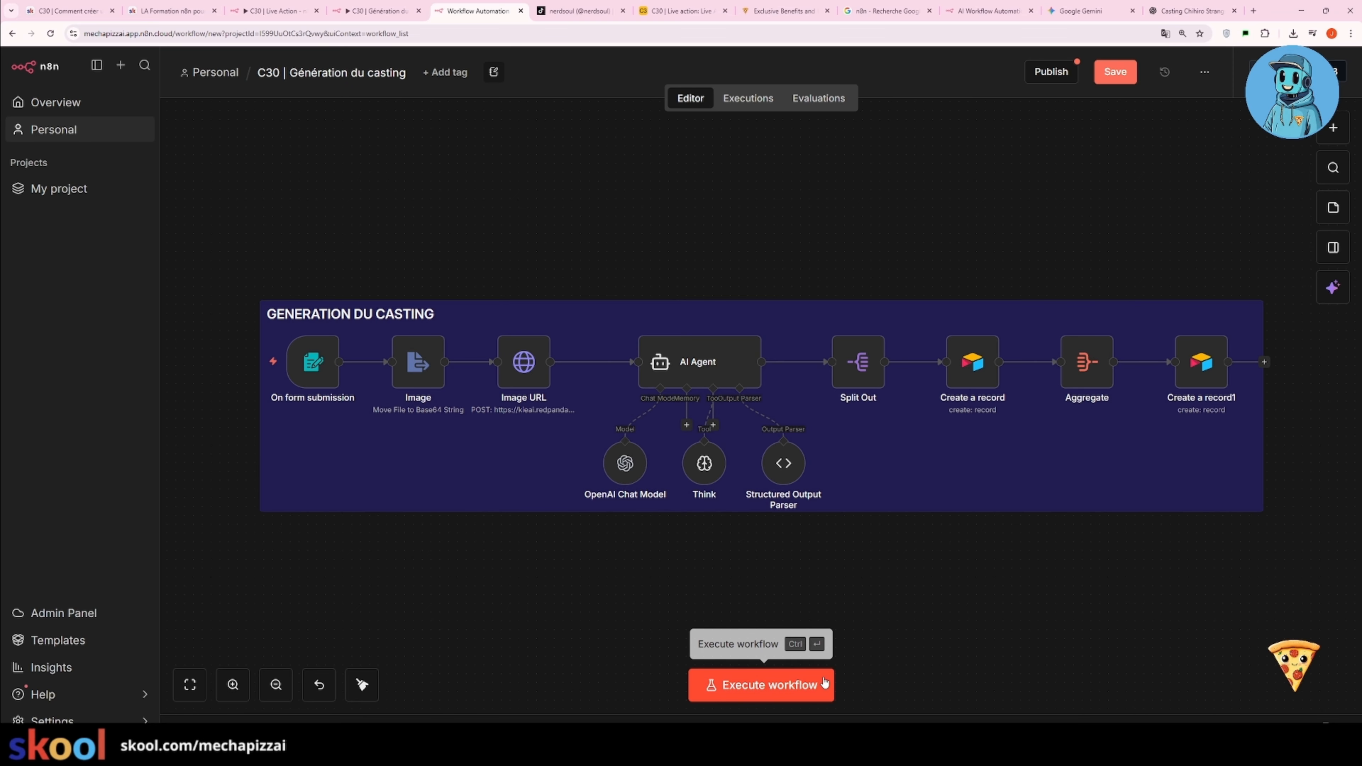
Execute the casting workflow and examine the anime, character count, character image and film or series casting fields of its test form.
left_click(770, 687)
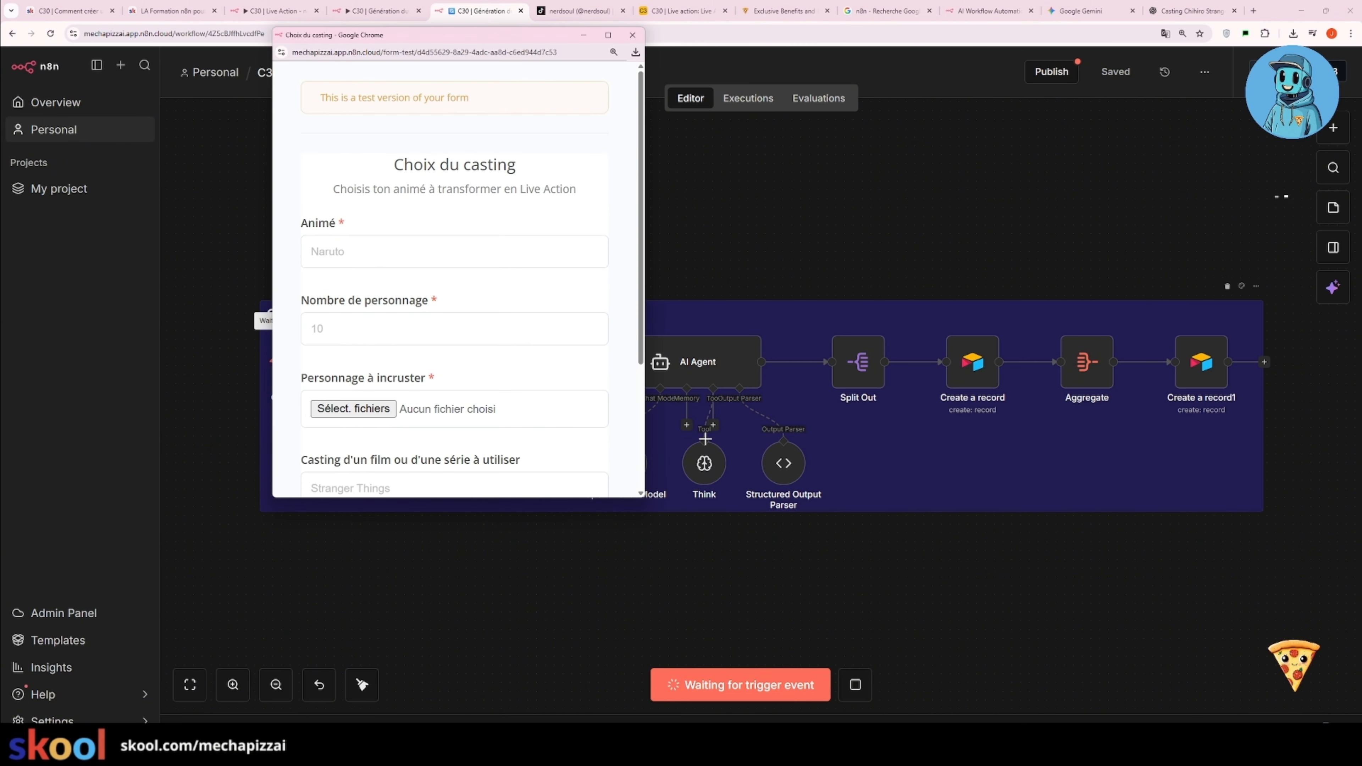
left_click(376, 253)
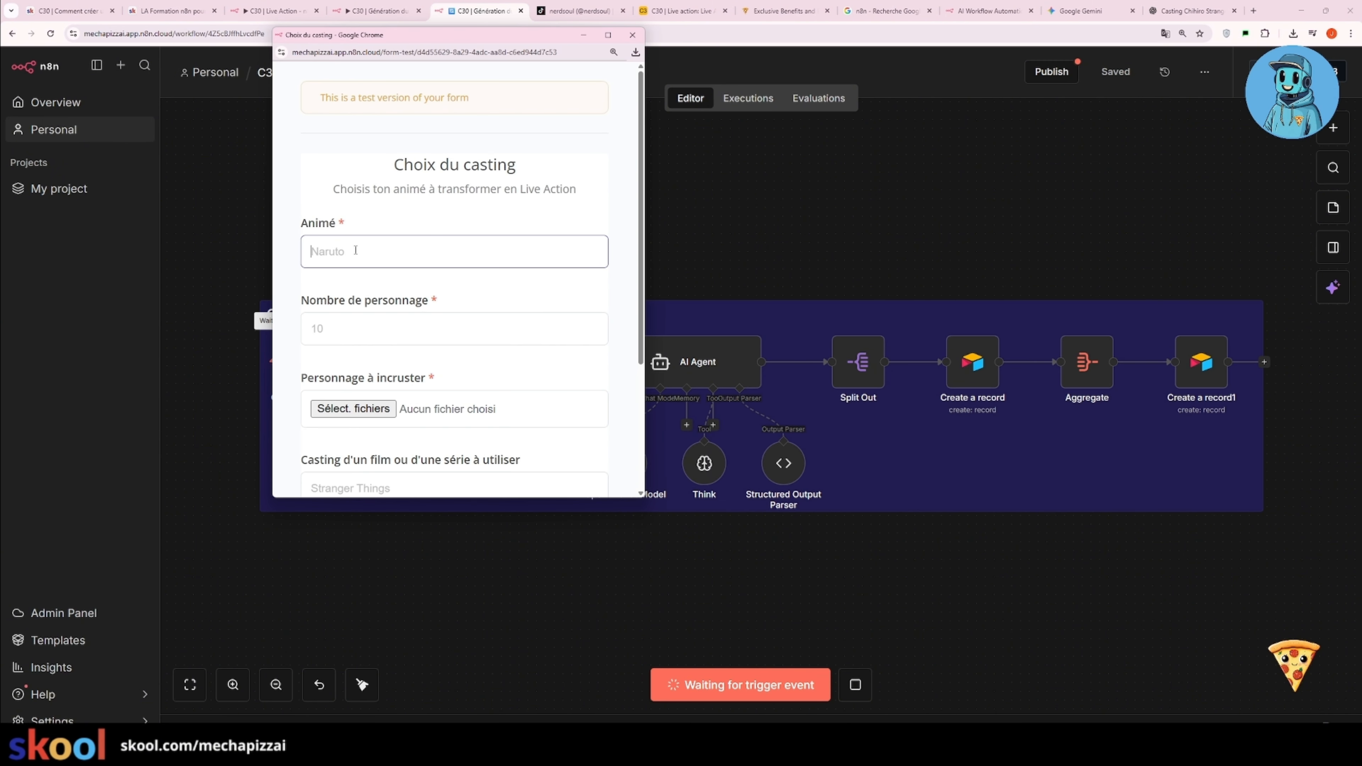
scroll(355, 250, "down", 1)
left_click(360, 280)
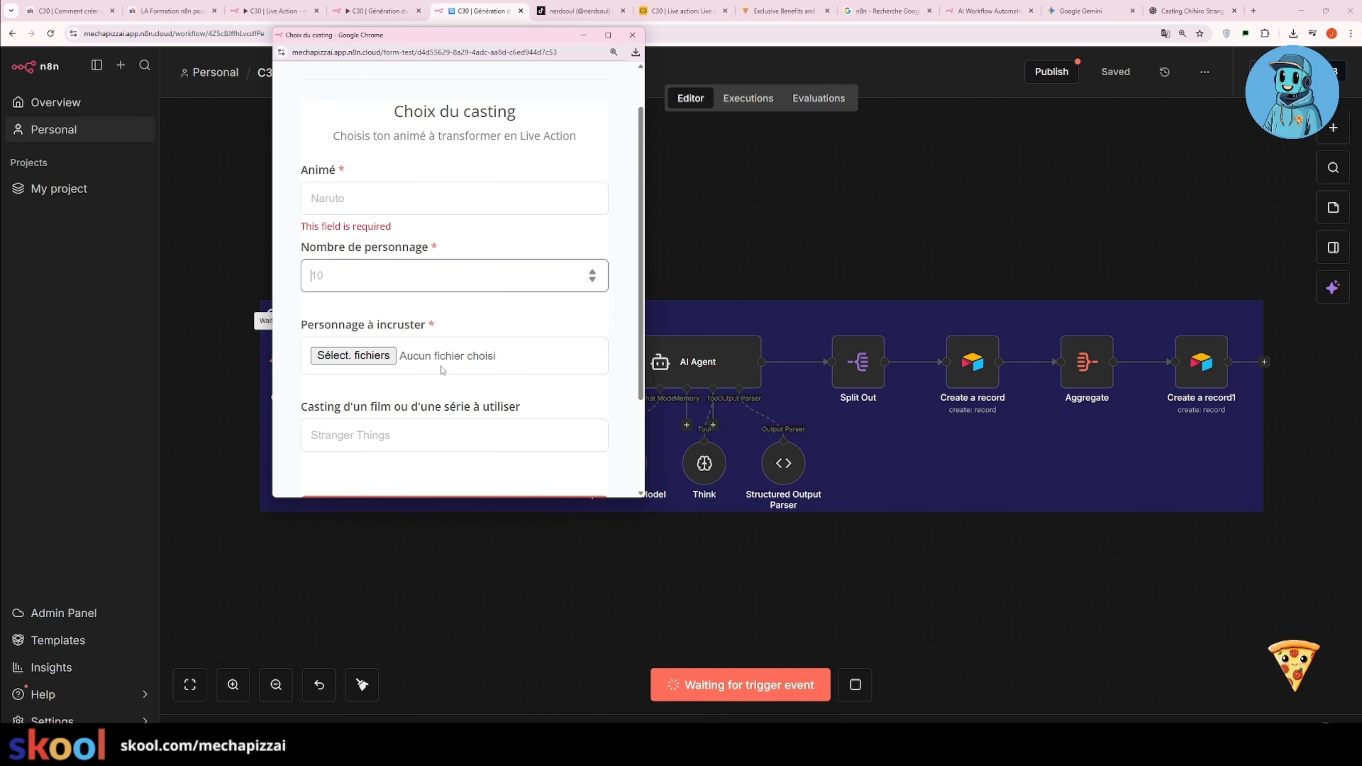
left_click(338, 432)
scroll(369, 381, "down", 2)
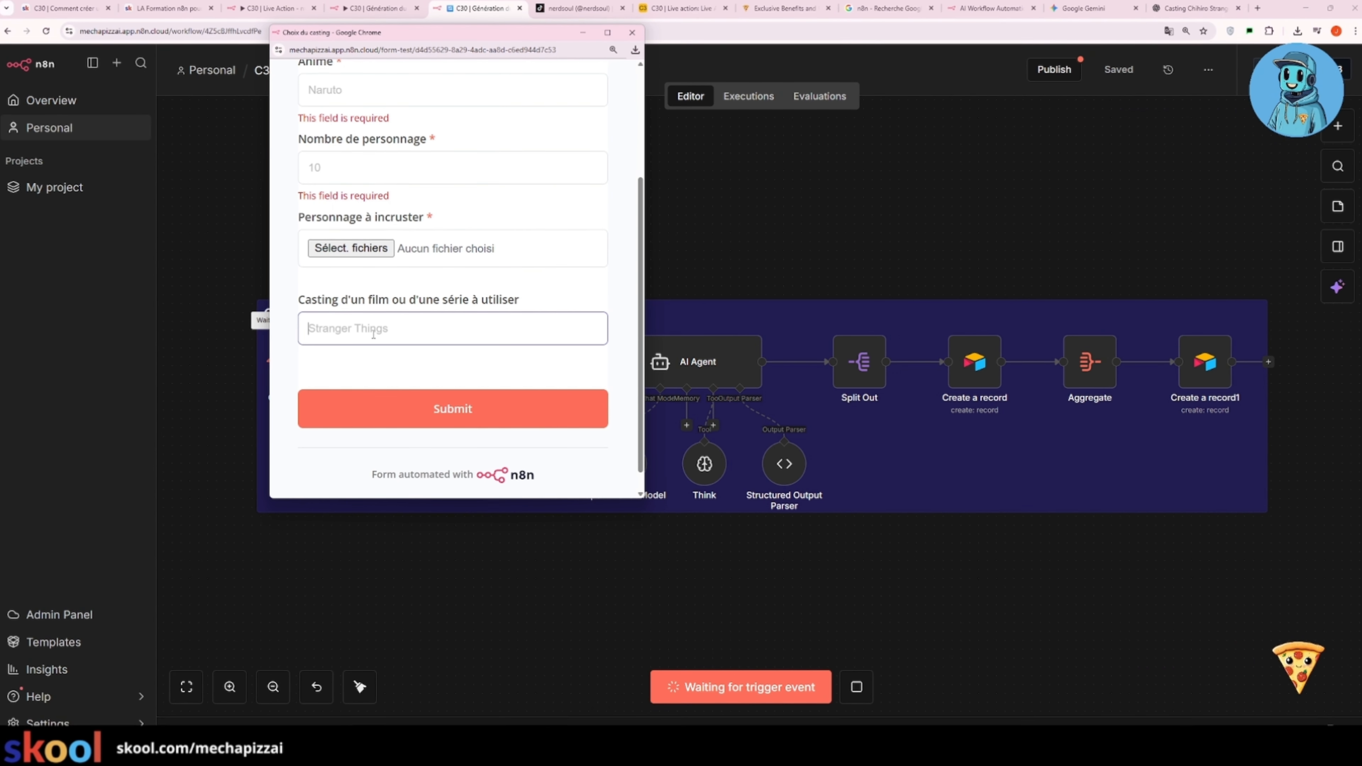
scroll(384, 357, "up", 1)
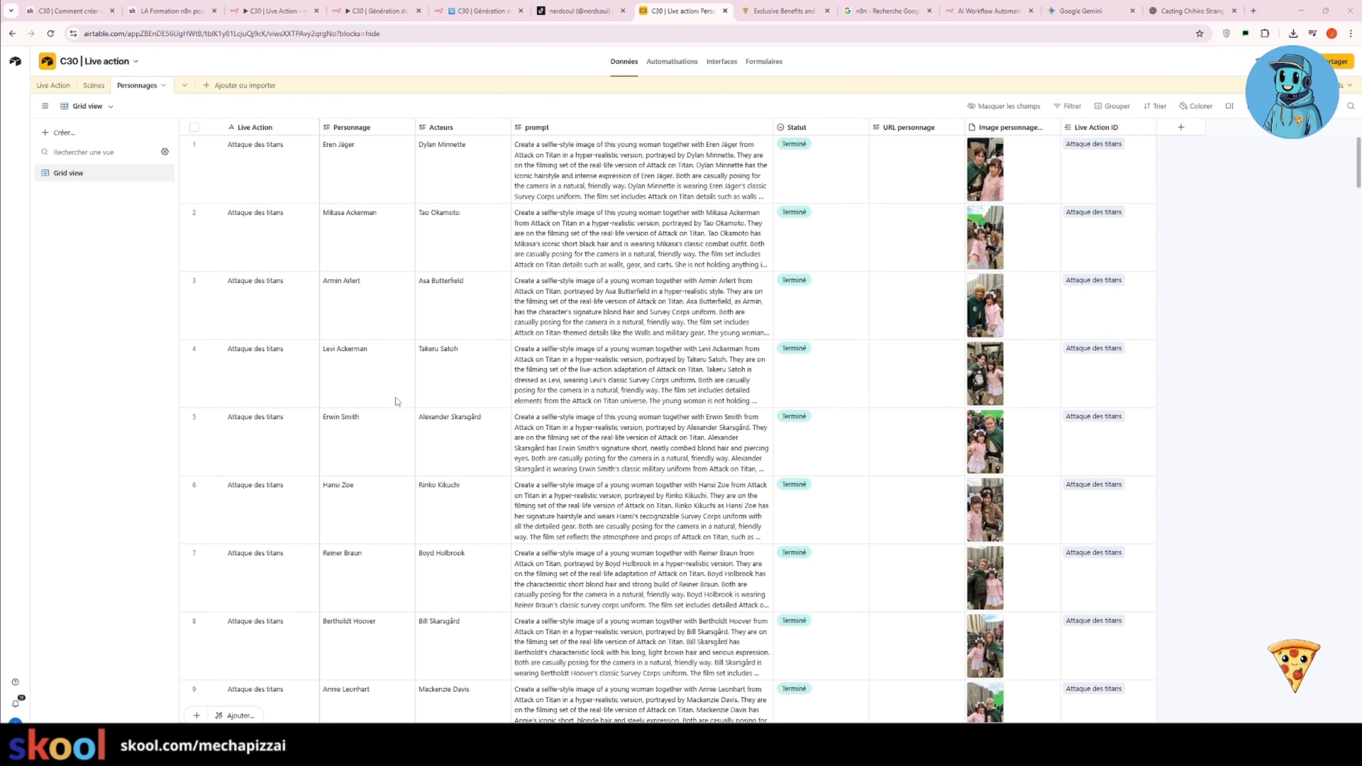
Switch to the Casting Chihiro Stranger Things chat, and look over the C30 Live Action lesson on Skool.
left_click(1172, 9)
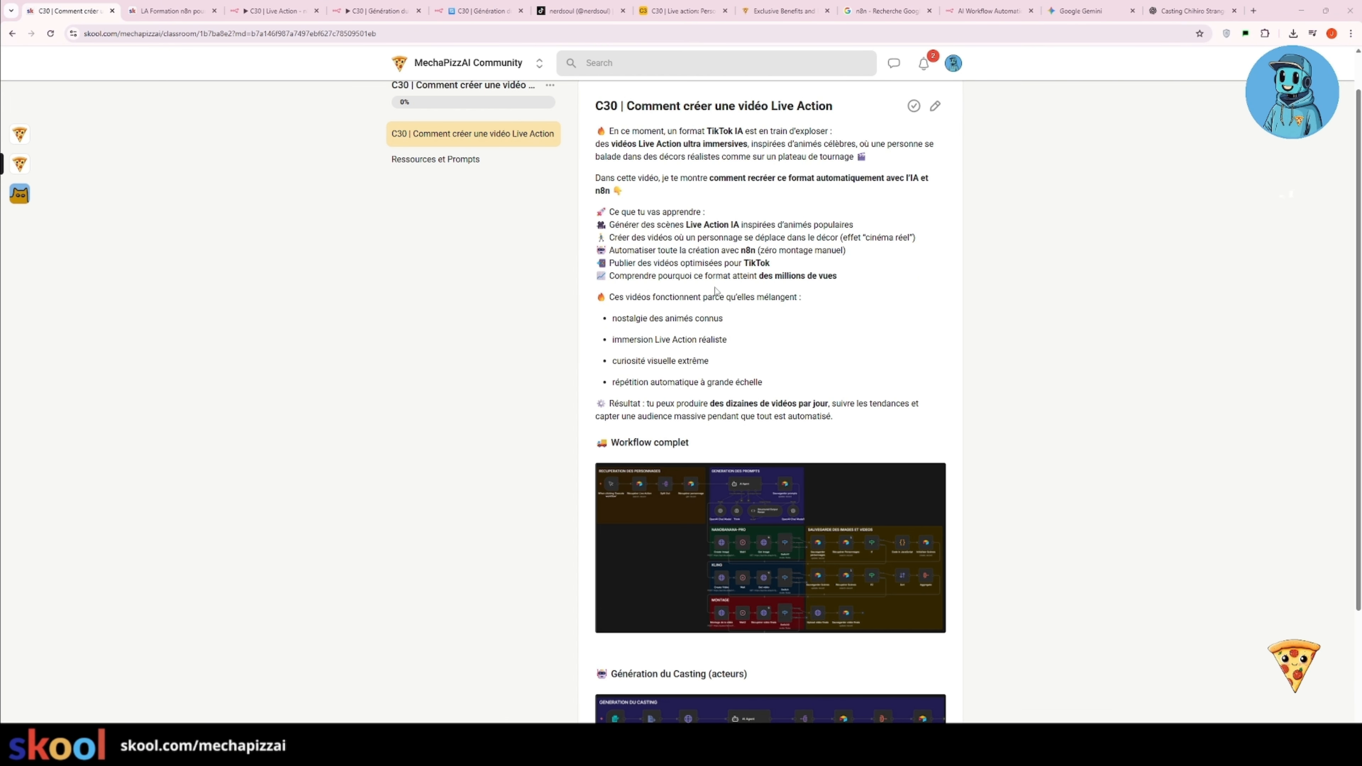
scroll(715, 290, "up", 1)
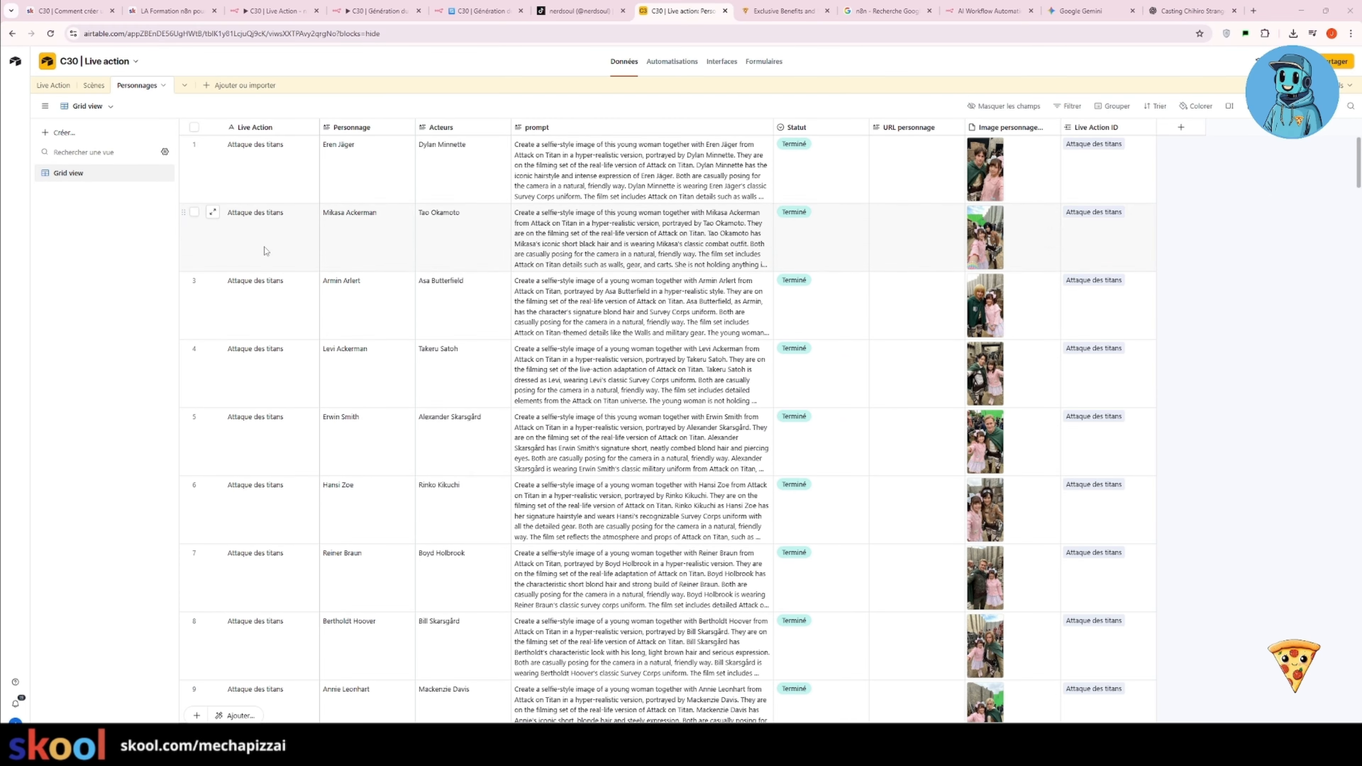
Examine the Personnages table's character, actor and status columns in Airtable, and open the Scènes and Live Action tables.
scroll(547, 360, "down", 8)
scroll(547, 360, "up", 10)
left_click(349, 153)
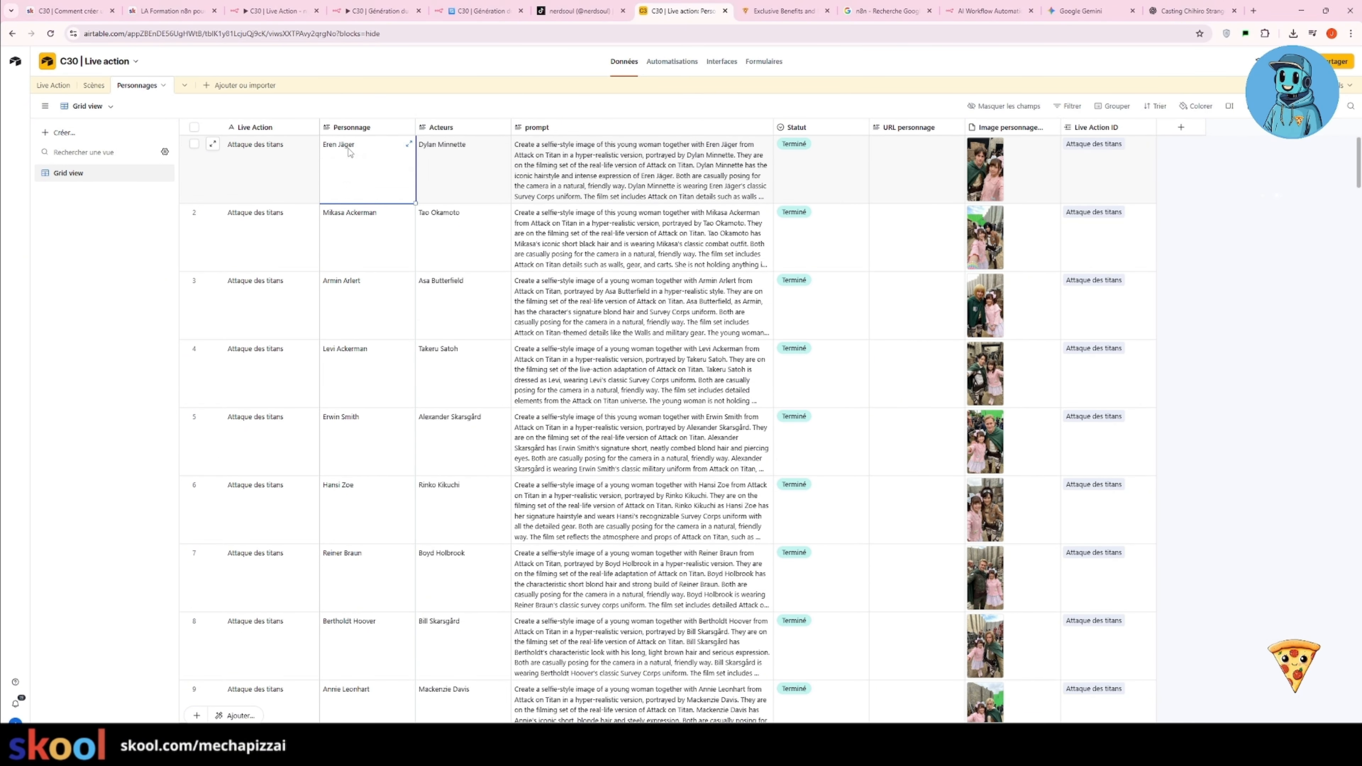
left_click(456, 157)
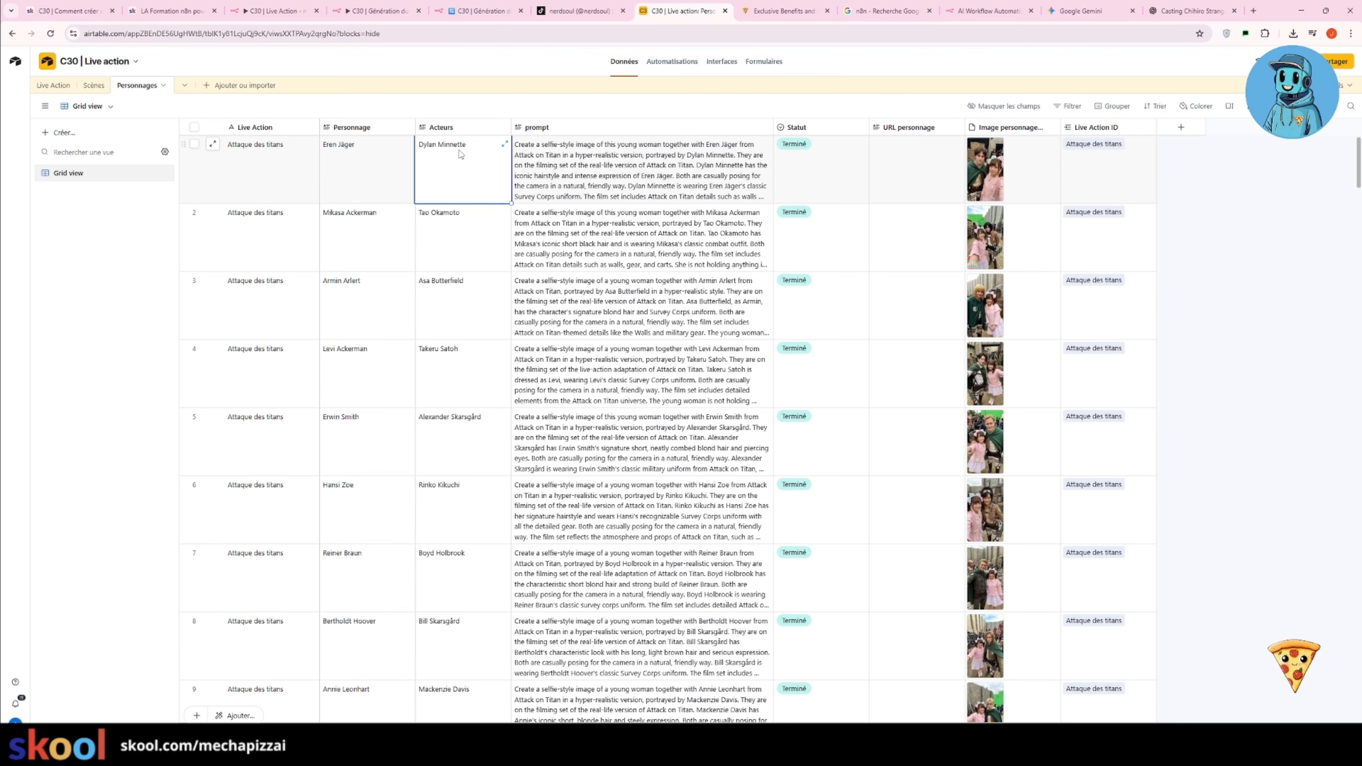
left_click(845, 166)
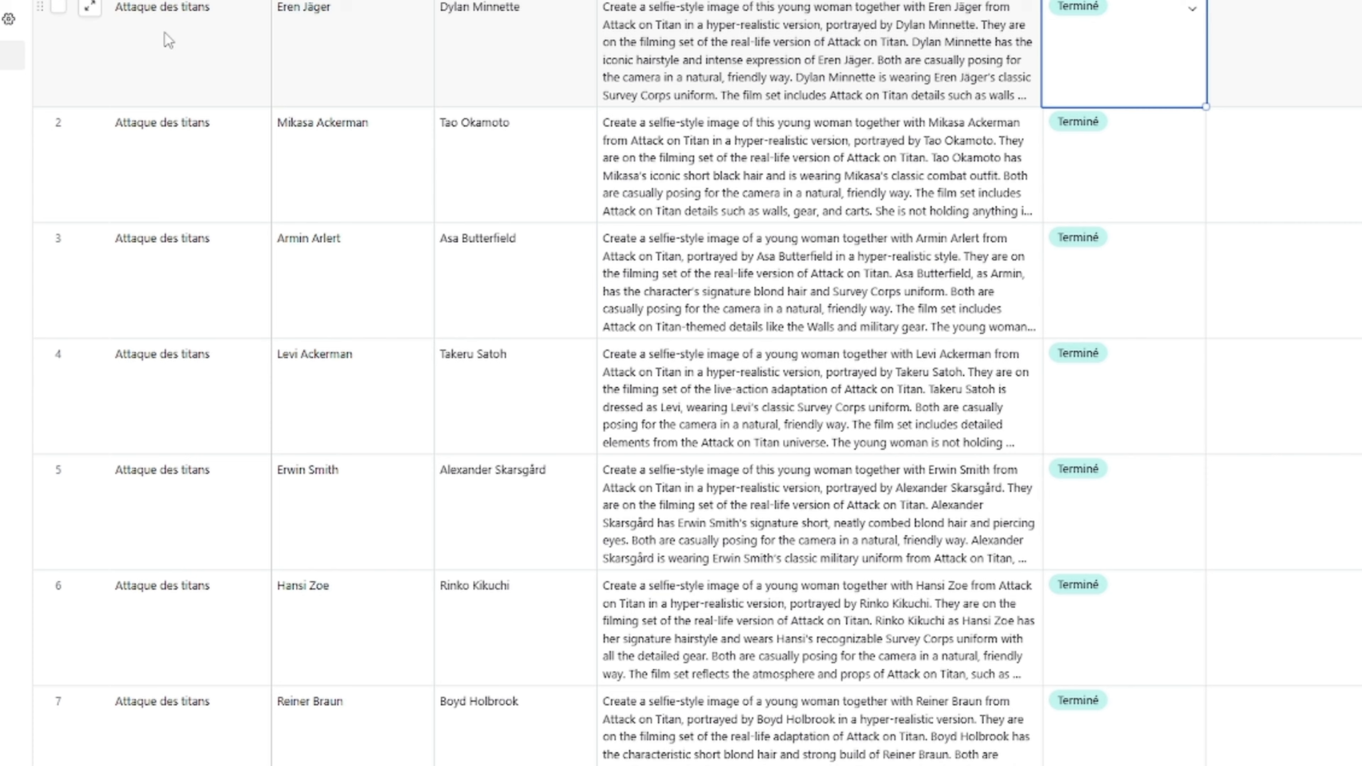
left_click(268, 152)
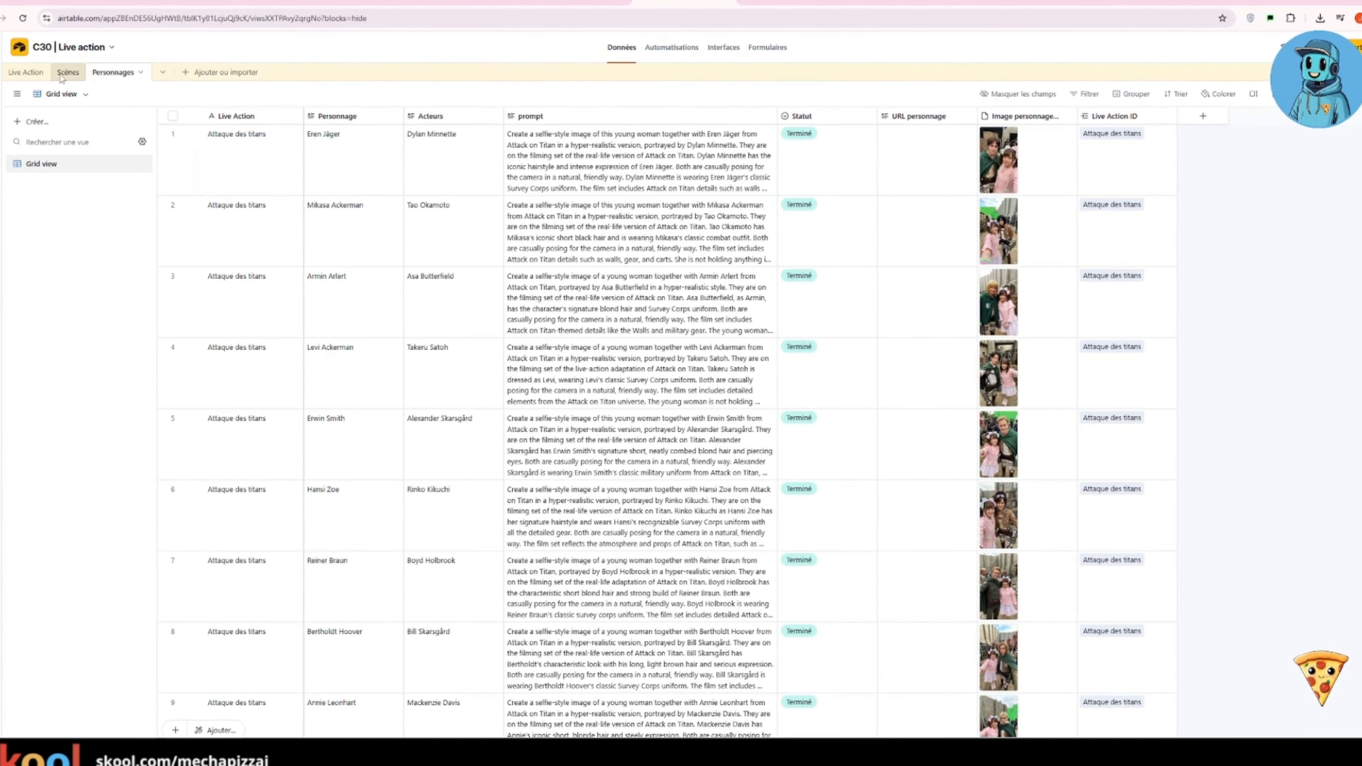
left_click(75, 81)
left_click(21, 70)
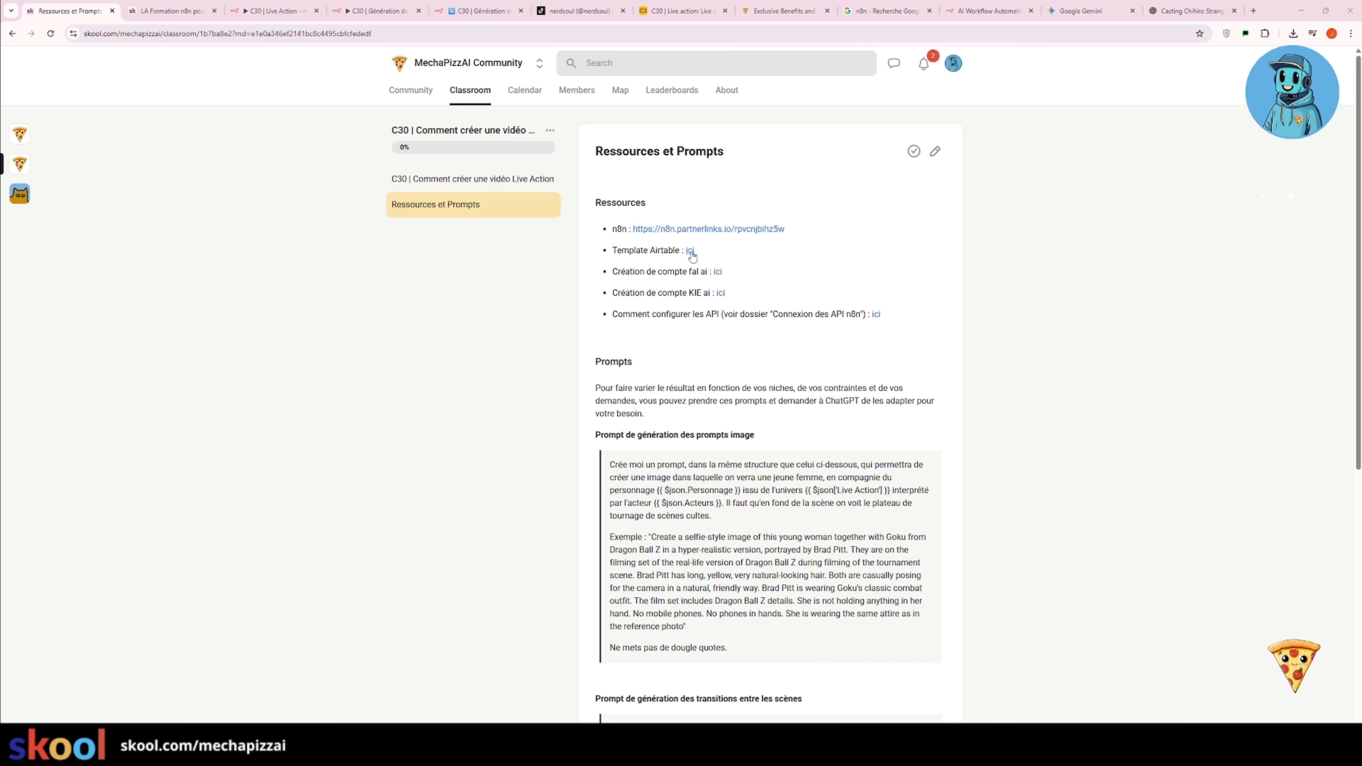
Try to copy the Airtable template linked in Ressources et Prompts into the MechaPizzAI - Airtable workspace.
left_click(690, 250)
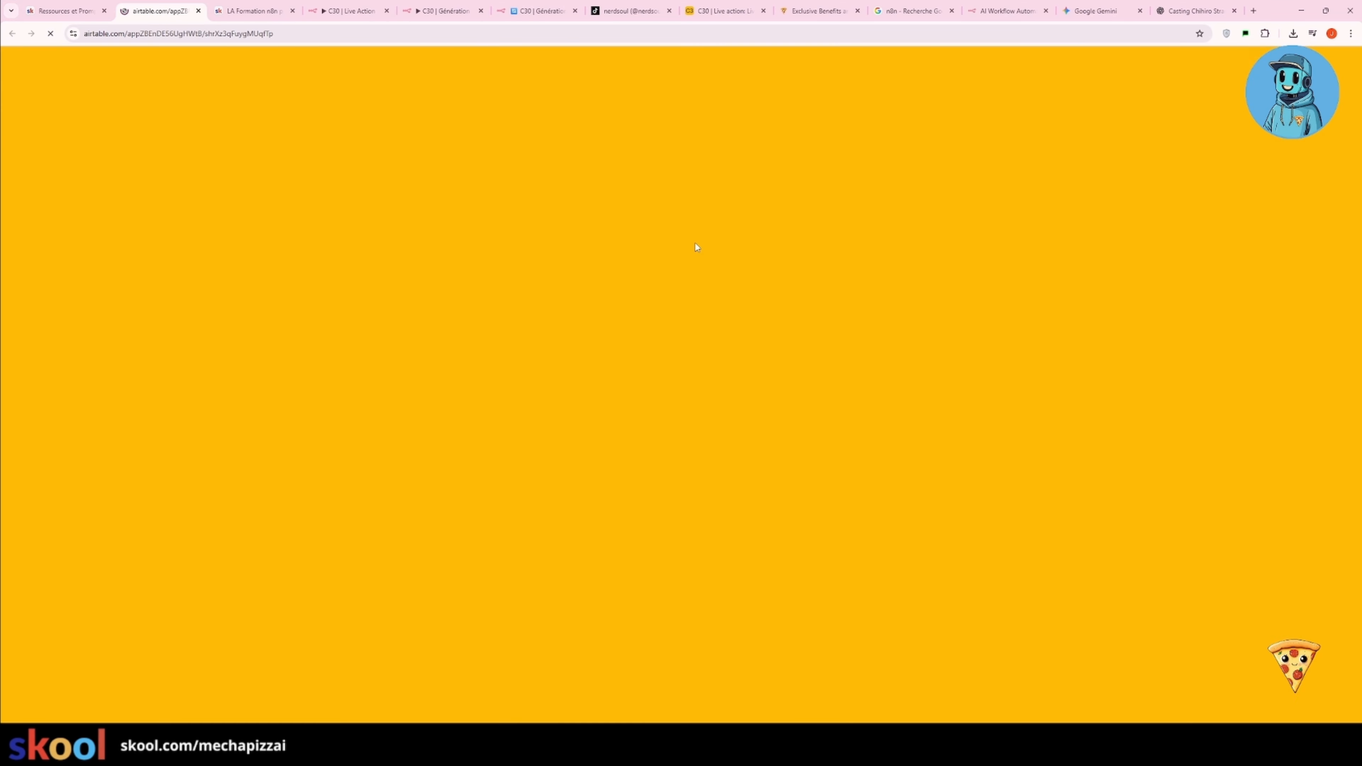
left_click(141, 62)
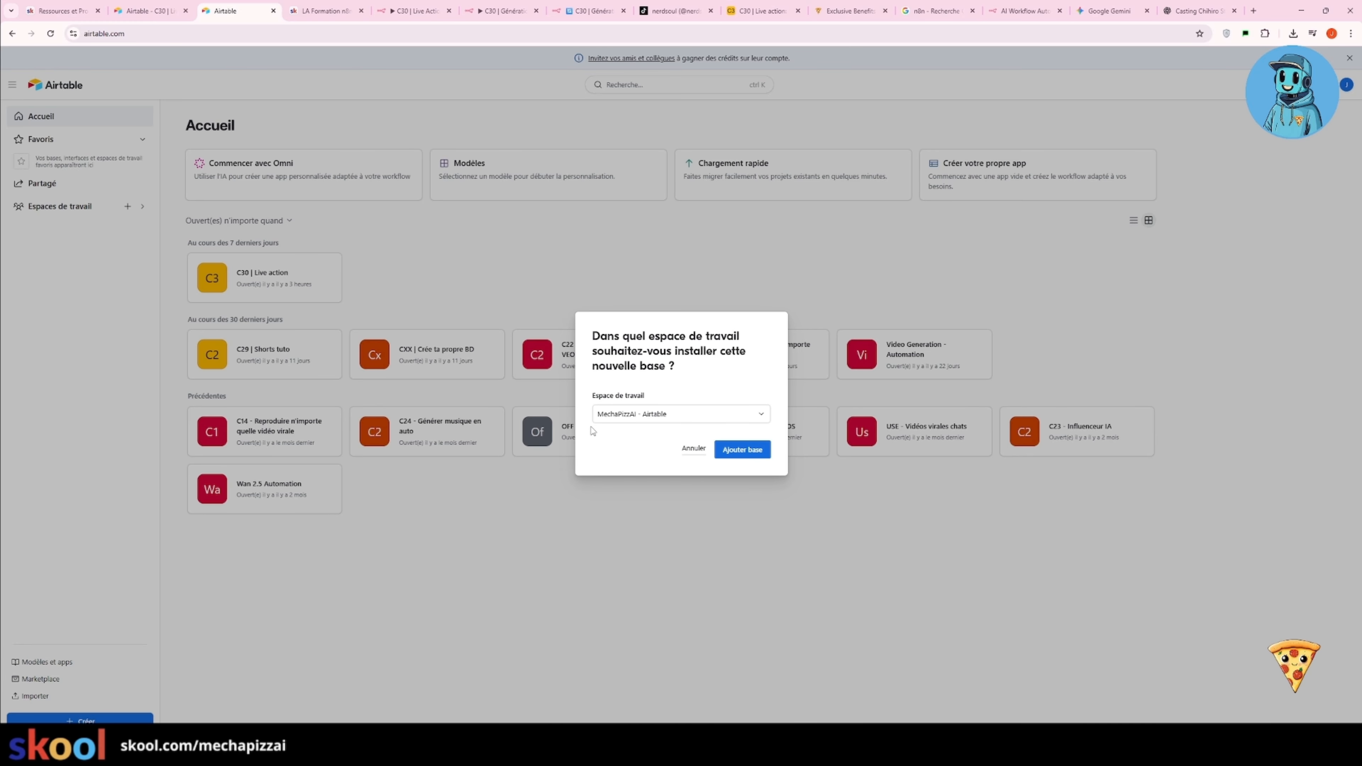
left_click(693, 448)
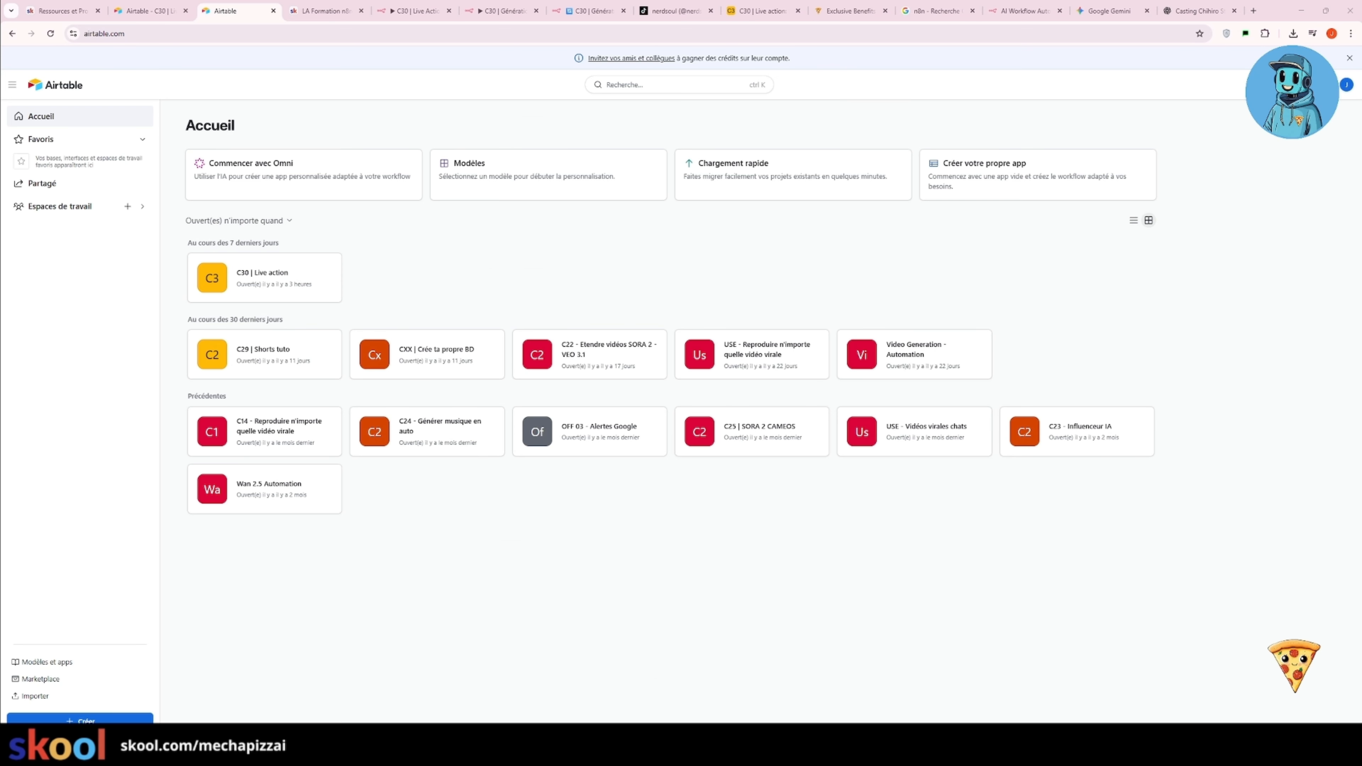
Switch to the C30 | Live action base and examine the rows of its Live Action, Scènes and Personnages tables.
left_click(761, 10)
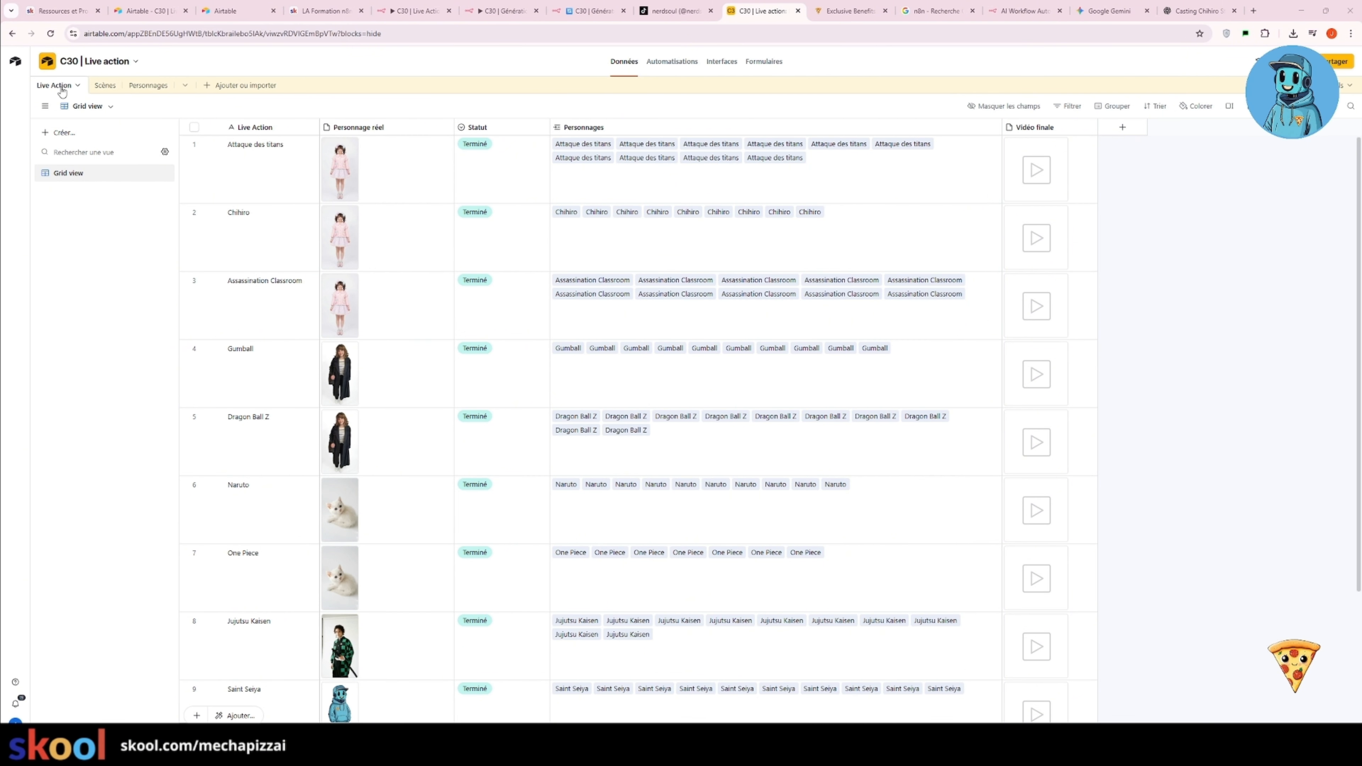
left_click(104, 85)
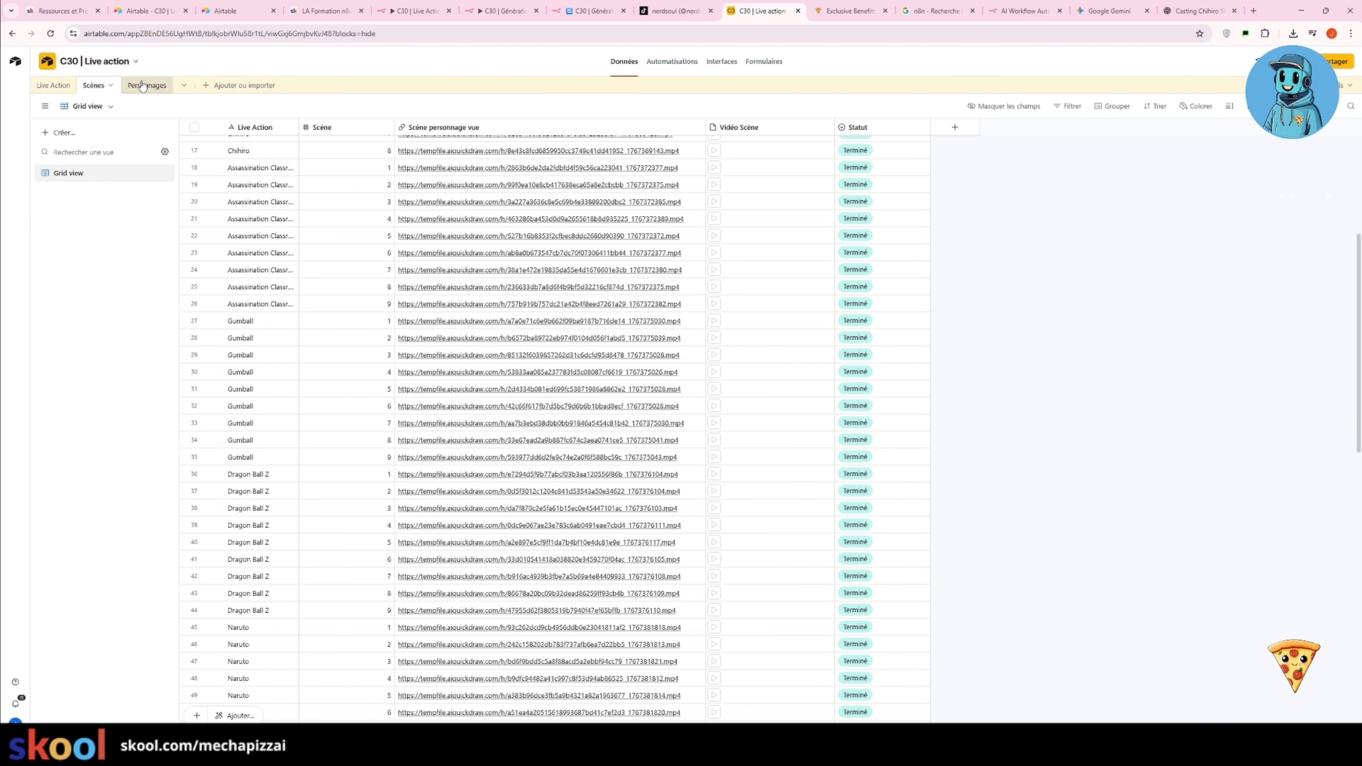
left_click(143, 86)
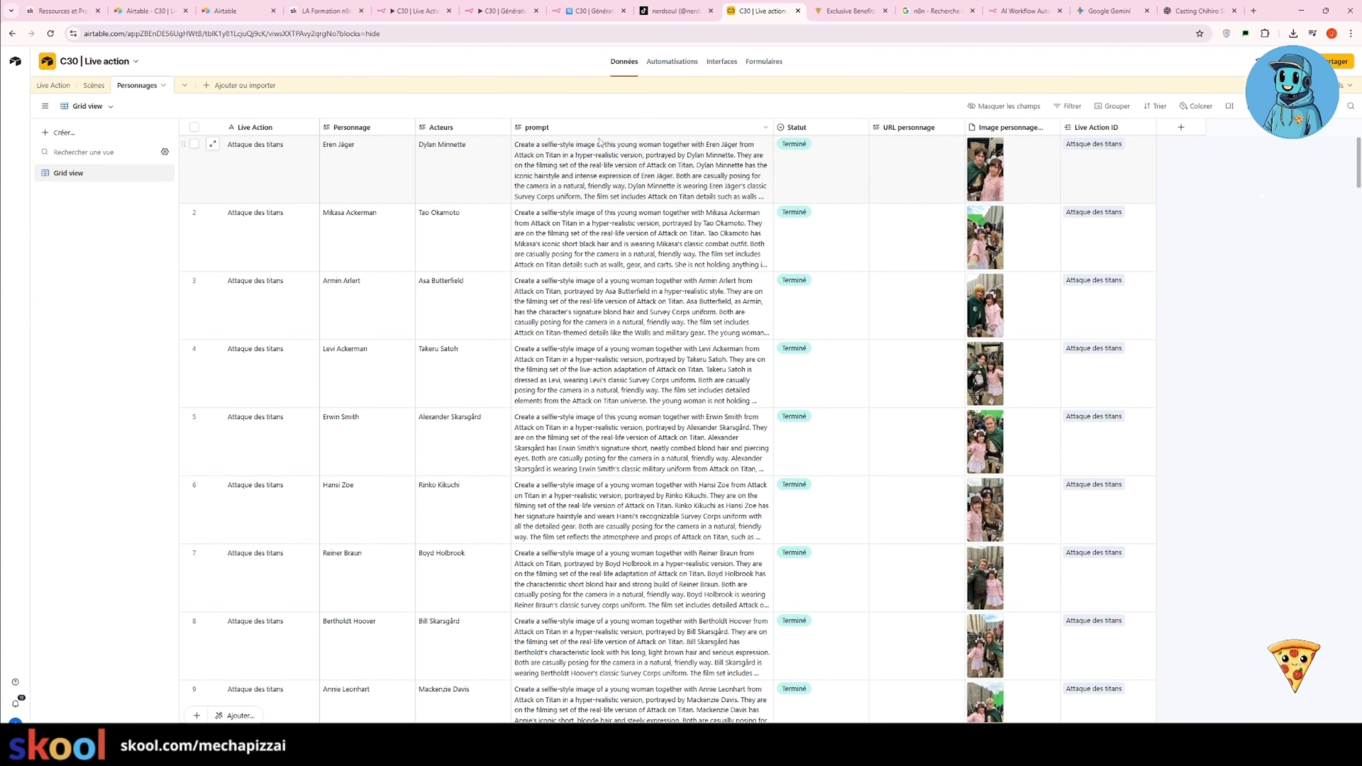
left_click(45, 85)
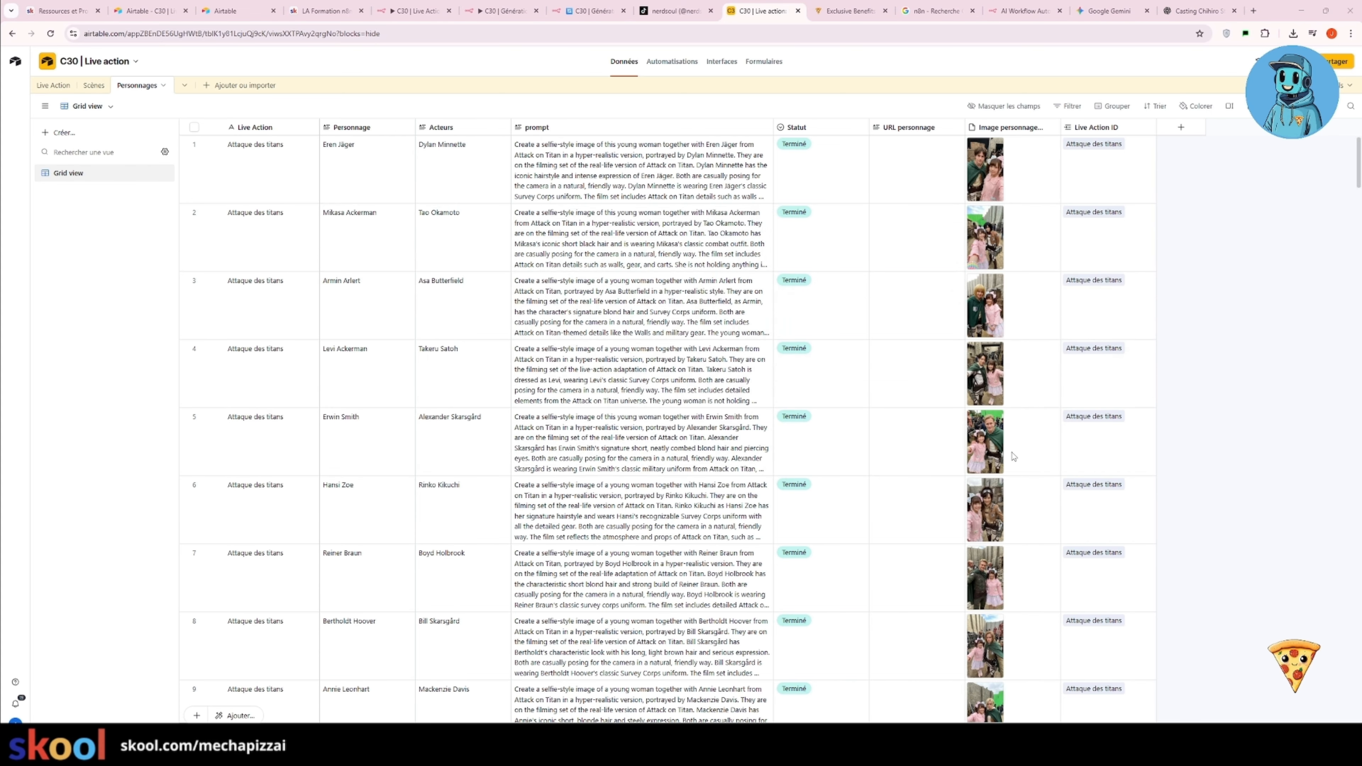
scroll(304, 197, "down", 5)
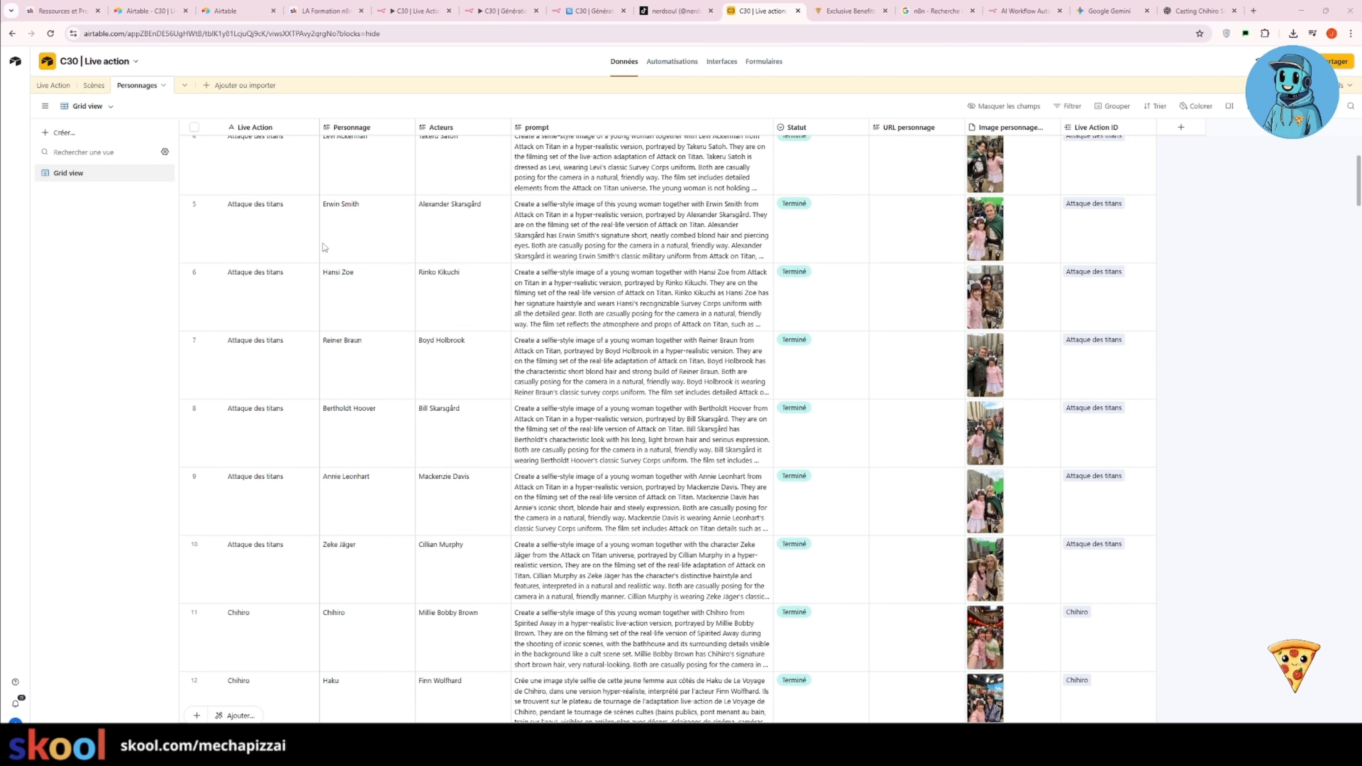
scroll(335, 288, "up", 5)
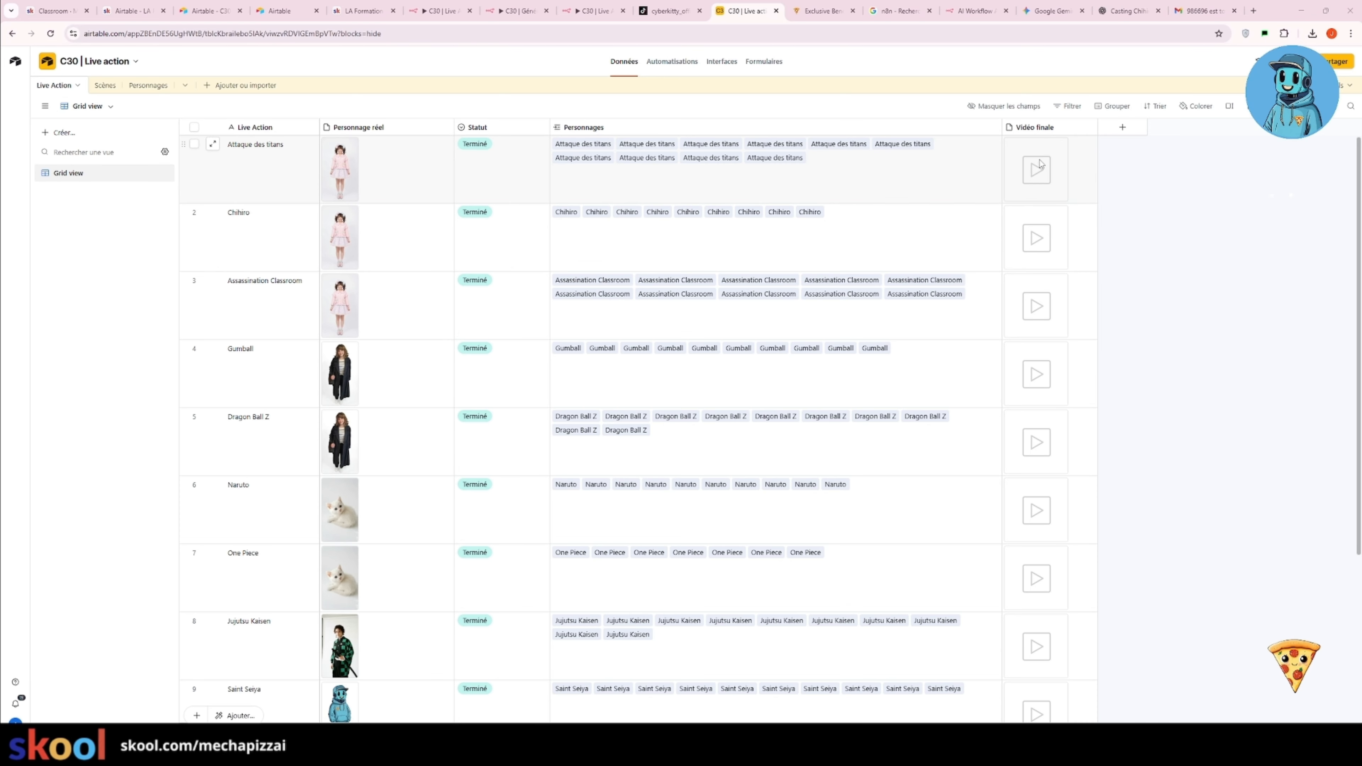
scroll(1045, 429, "down", 5)
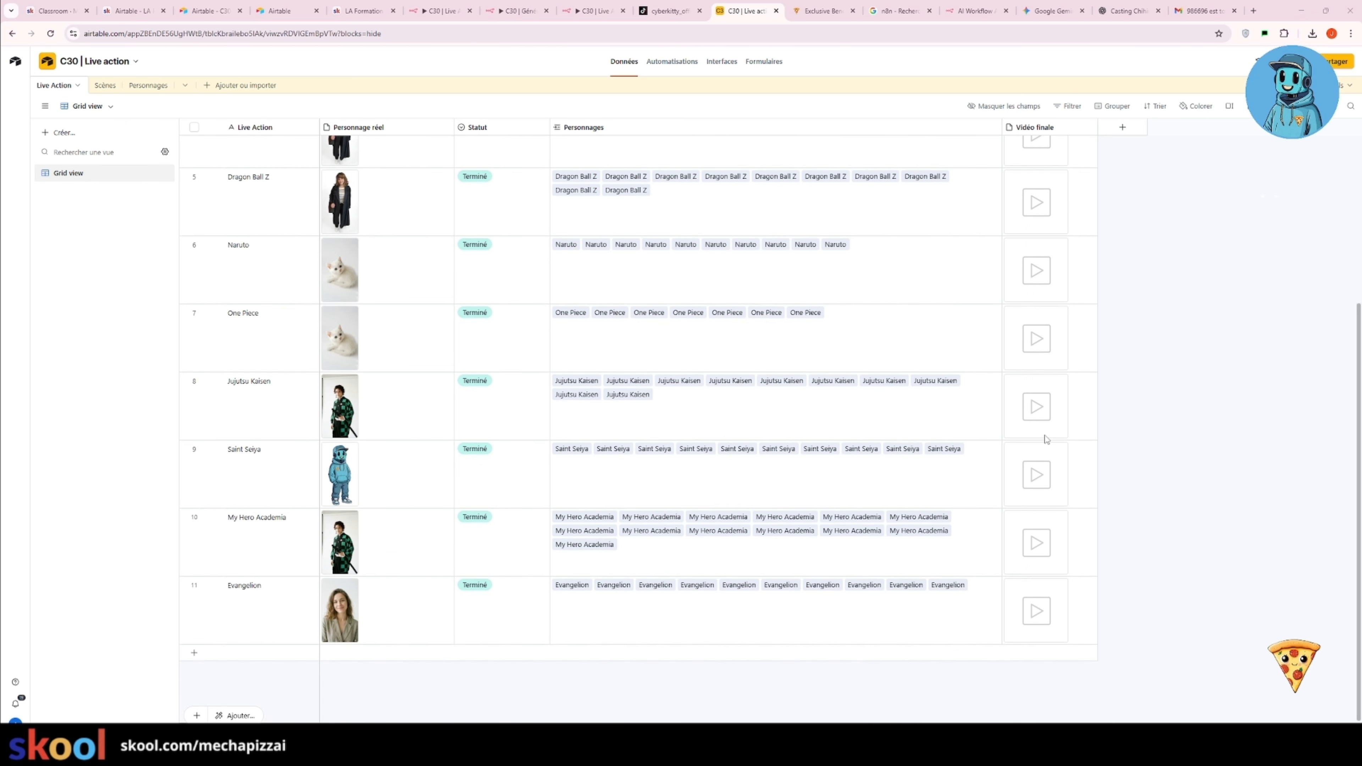
scroll(1045, 439, "up", 5)
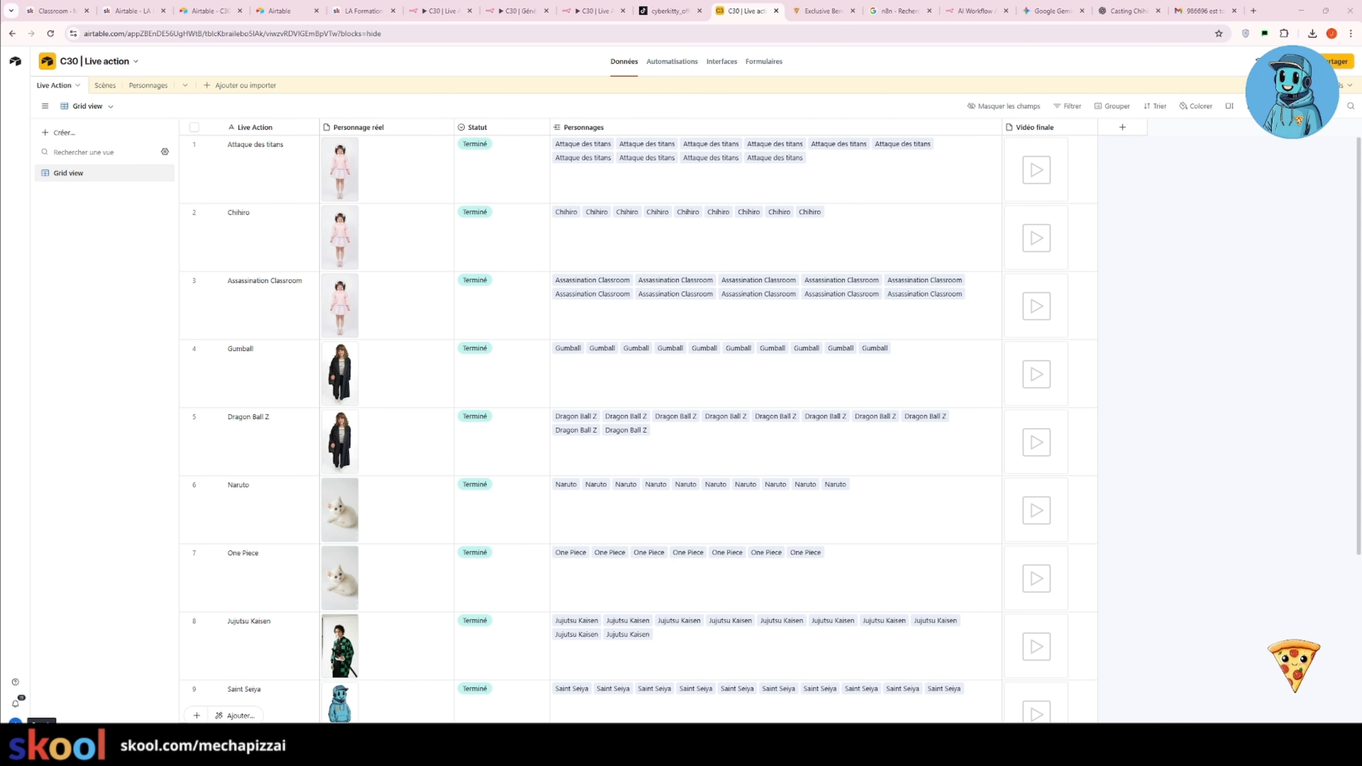
Open the Airtable account page from the C30 | Live action base.
left_click(15, 721)
left_click(82, 498)
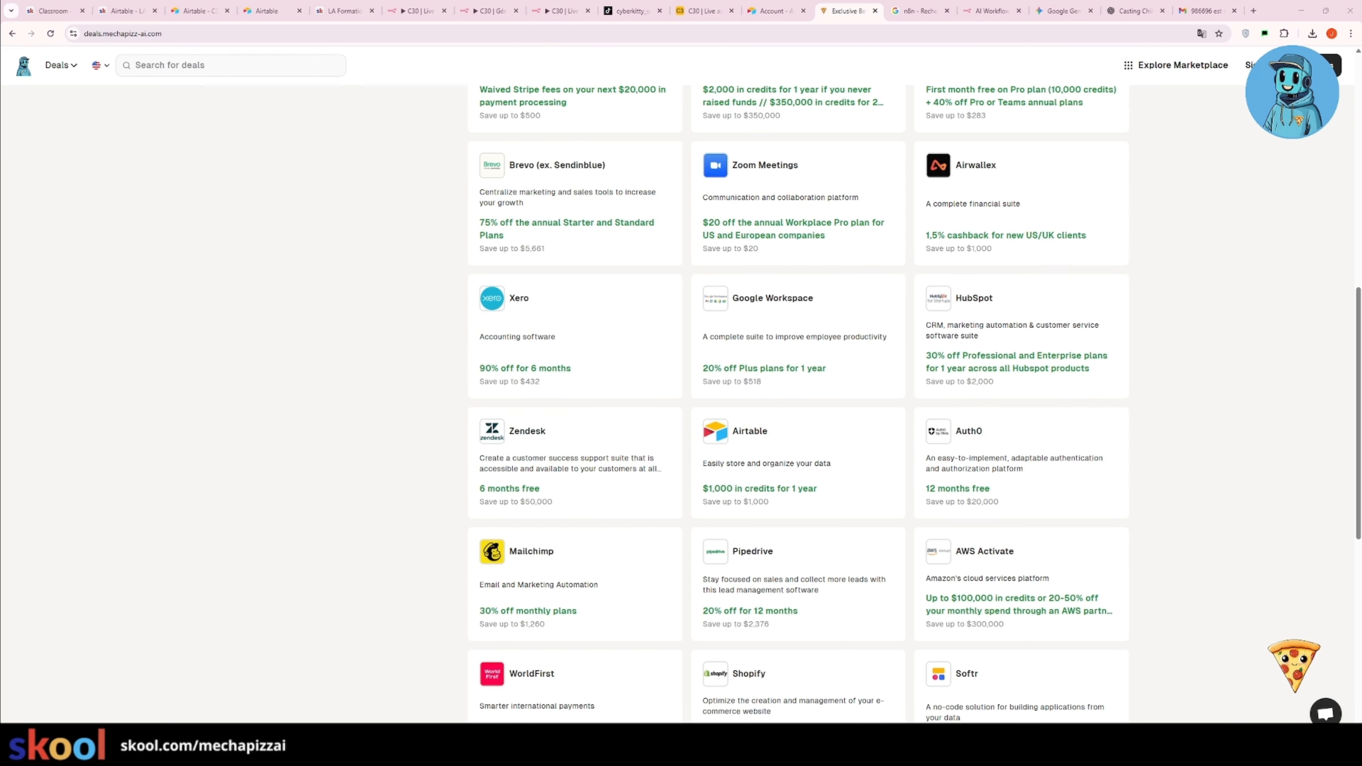
Browse the MechaPizzAI deals page for software discounts, including the Airtable credits offer.
scroll(1052, 496, "down", 1)
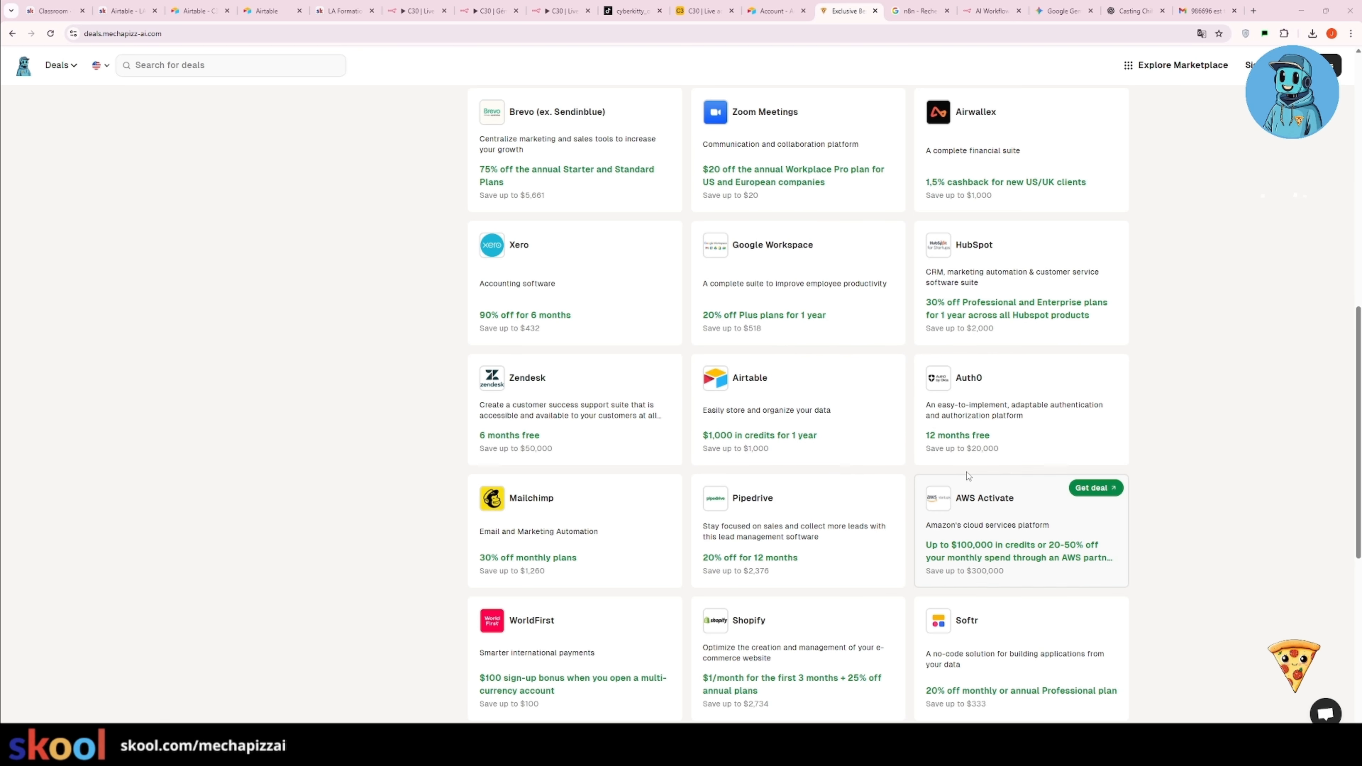
scroll(967, 476, "up", 8)
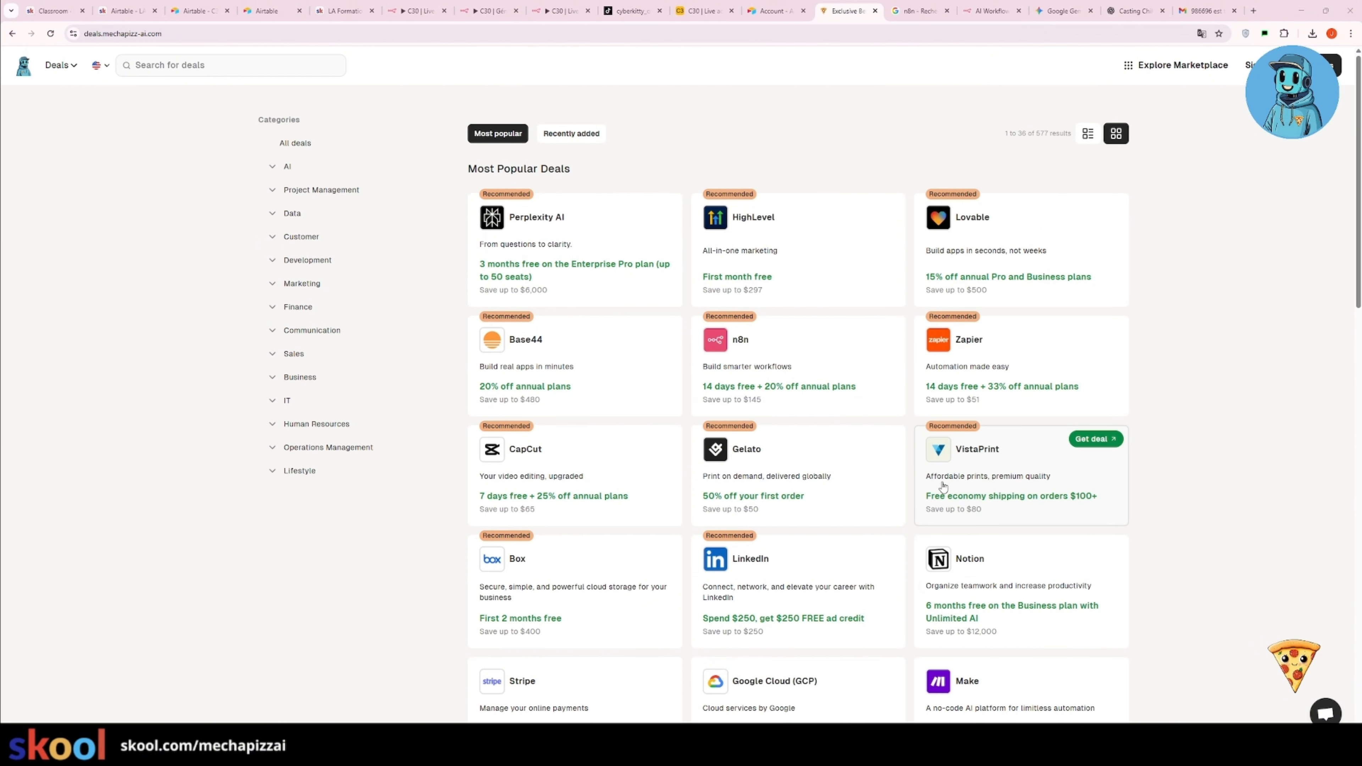
scroll(944, 484, "down", 10)
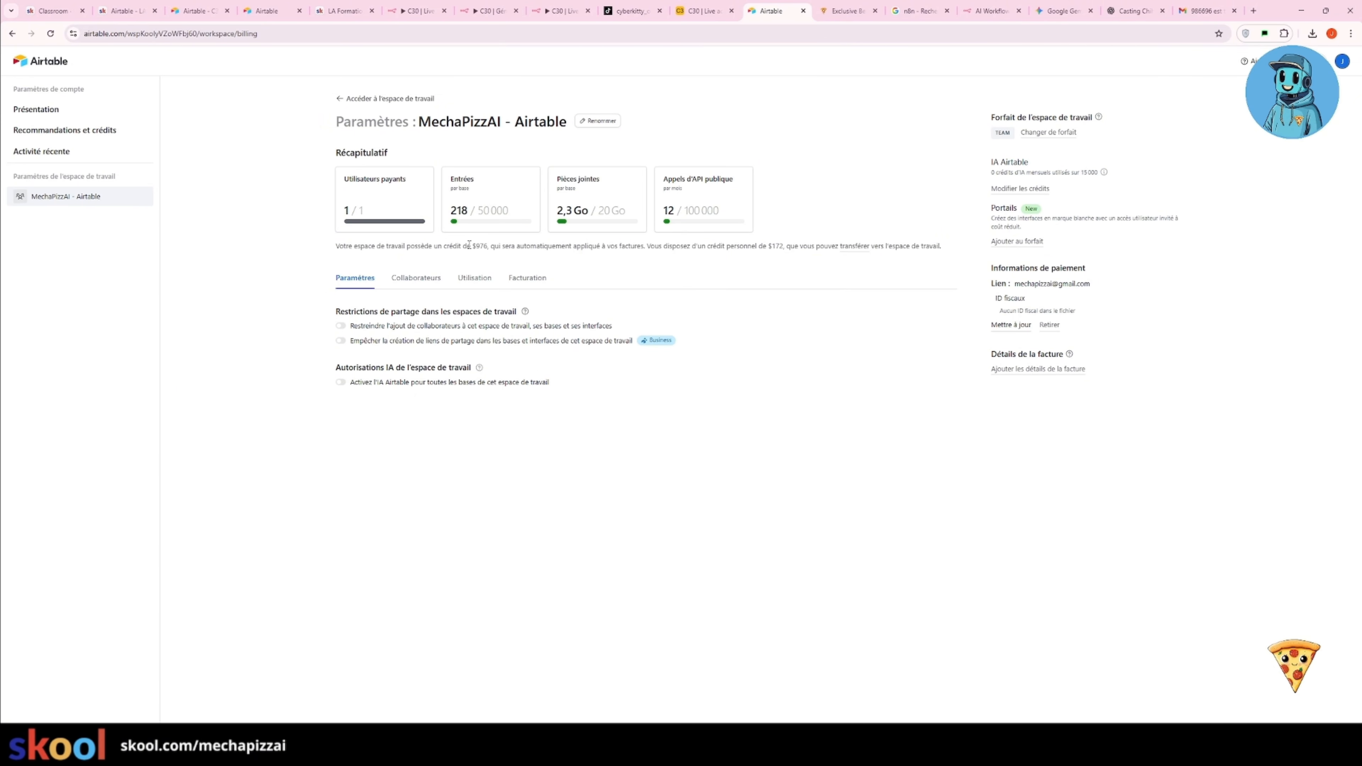
Enlarge the MechaPizzAI - Airtable workspace settings page to 150 % to read its remaining credit.
key("ctrl+plus")
key("ctrl+plus")
key("ctrl+plus")
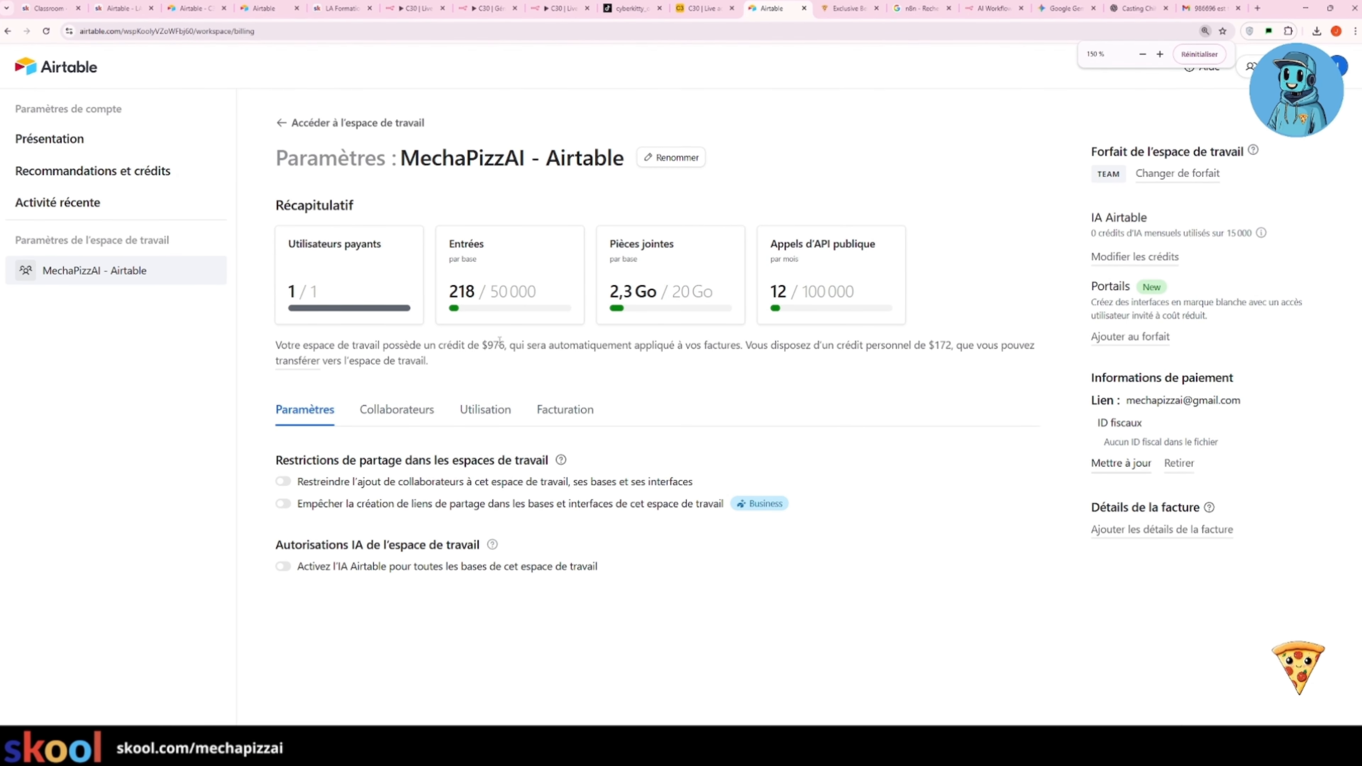
Highlight the MechaPizzAI - Airtable workspace credit, reduce the page zoom, and return to the MechaPizzAI deals page to browse its offers.
left_click_drag(482, 344, 503, 345)
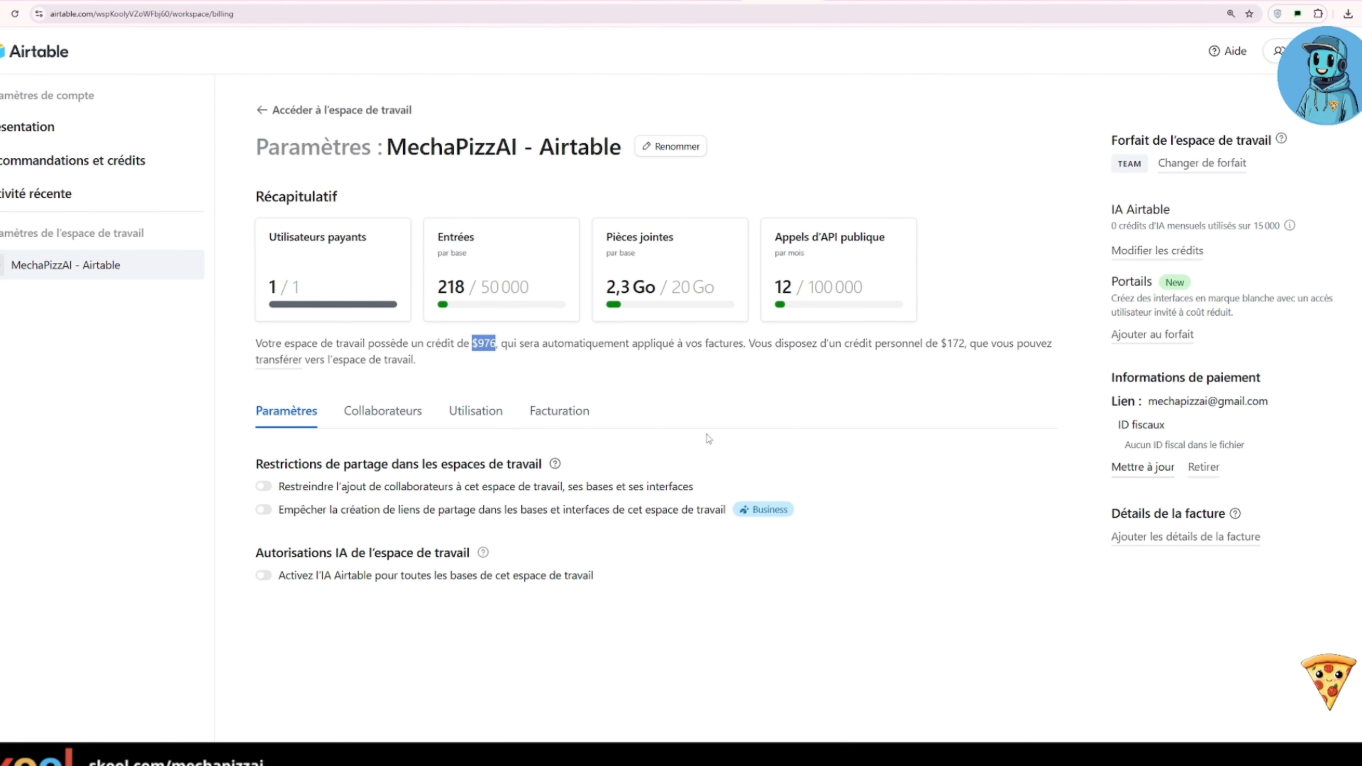
key("ctrl+minus")
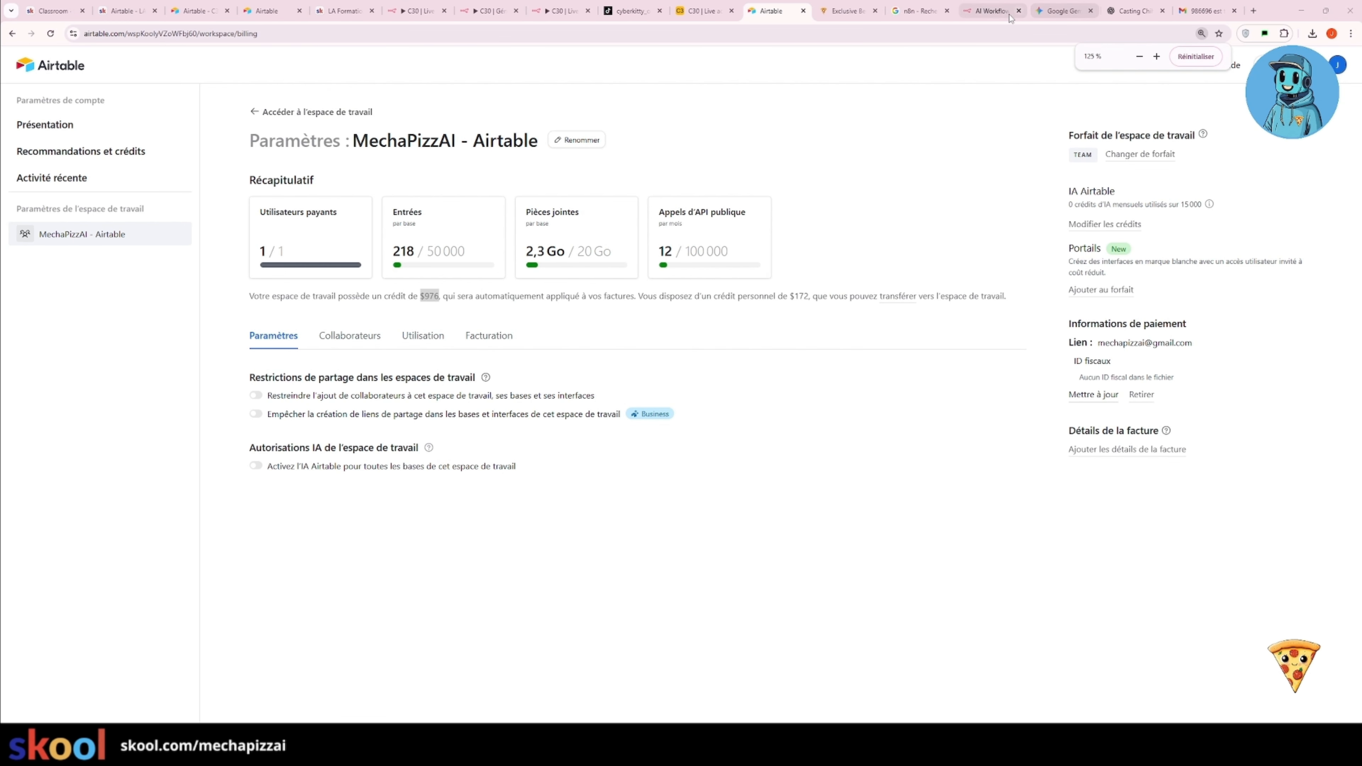
left_click(849, 10)
scroll(760, 341, "up", 10)
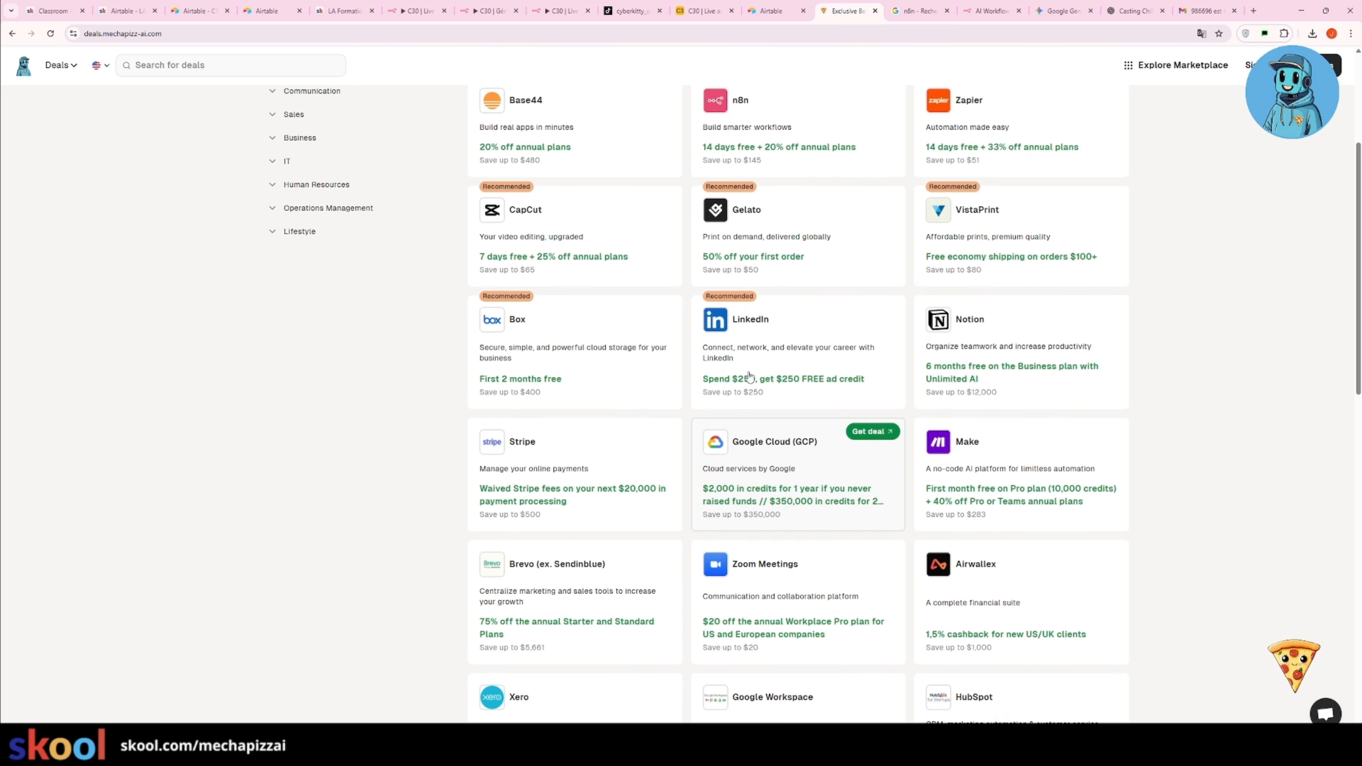
scroll(761, 342, "up", 2)
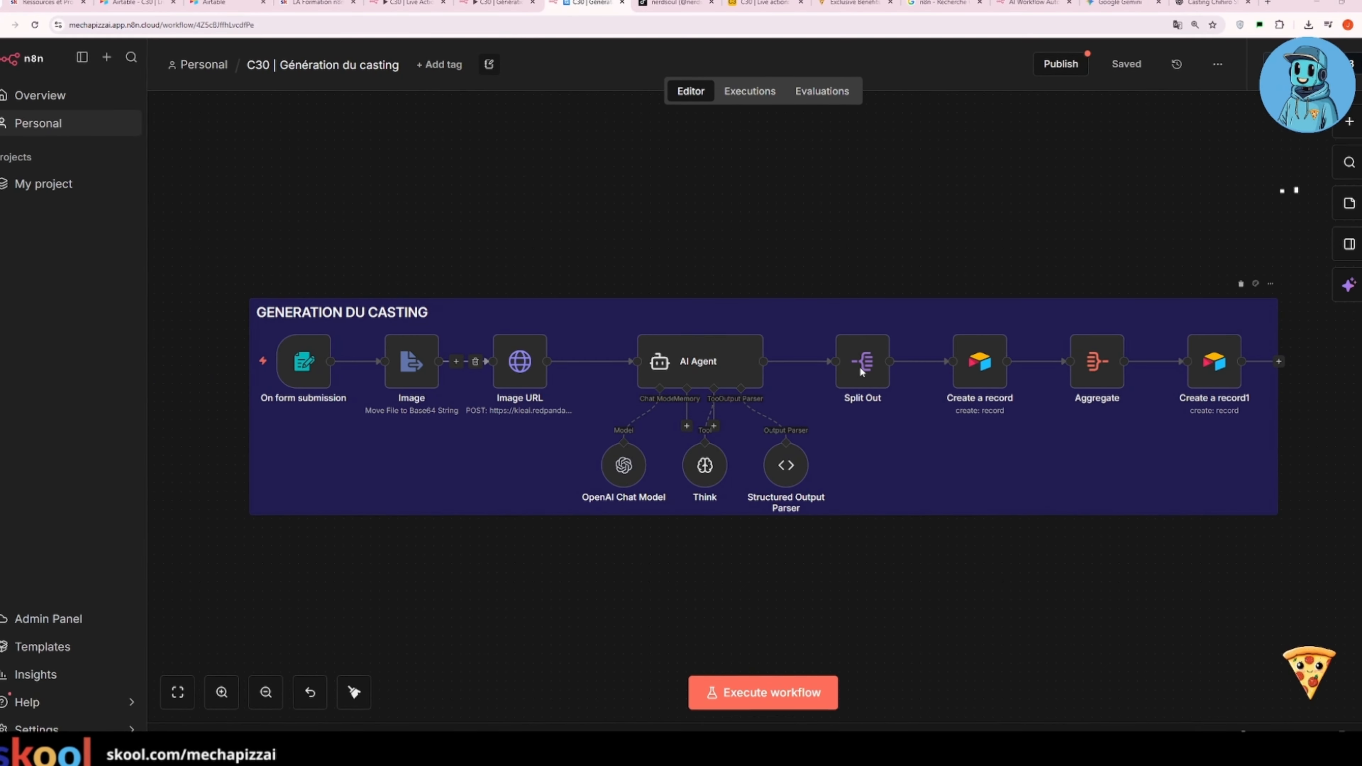
Execute the C30 | Génération du casting workflow in n8n and fill its form with the anime Evangelion and 10 characters.
left_click(765, 690)
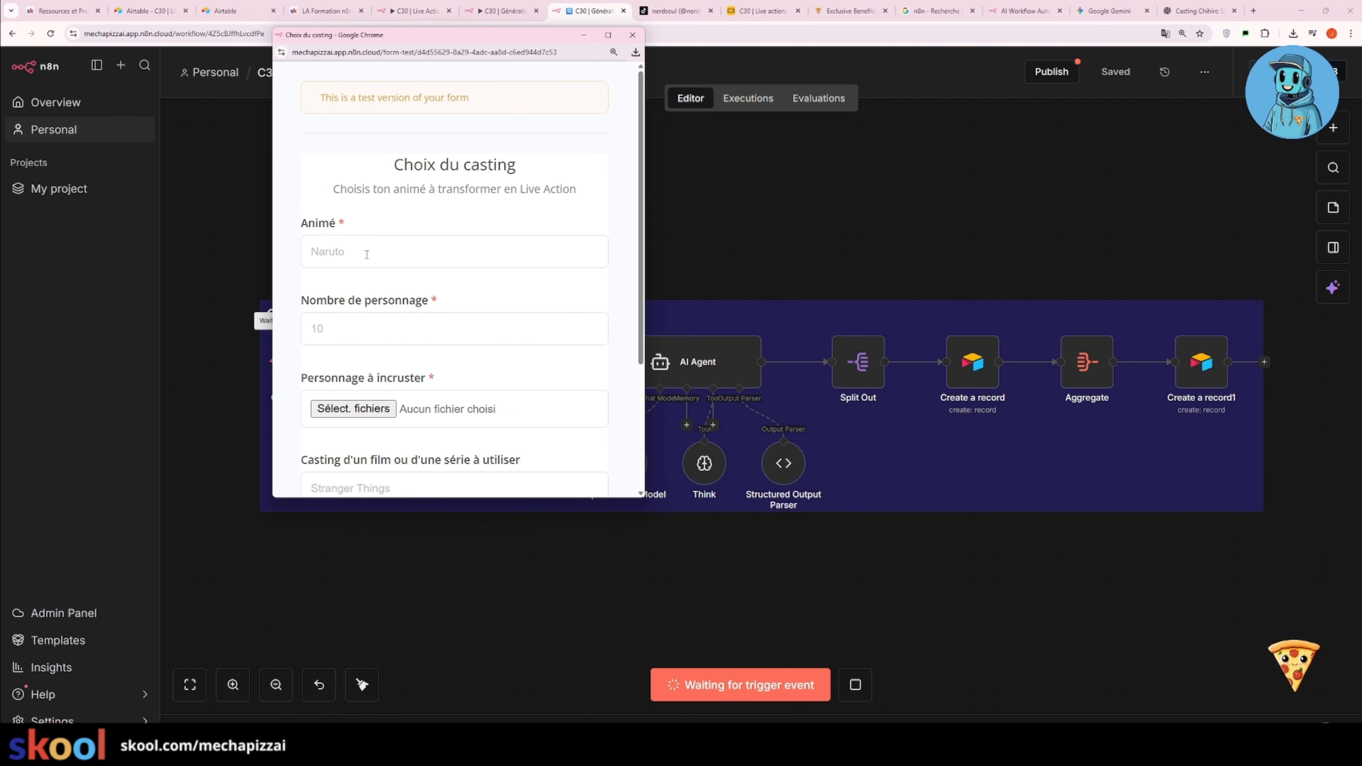
left_click(368, 254)
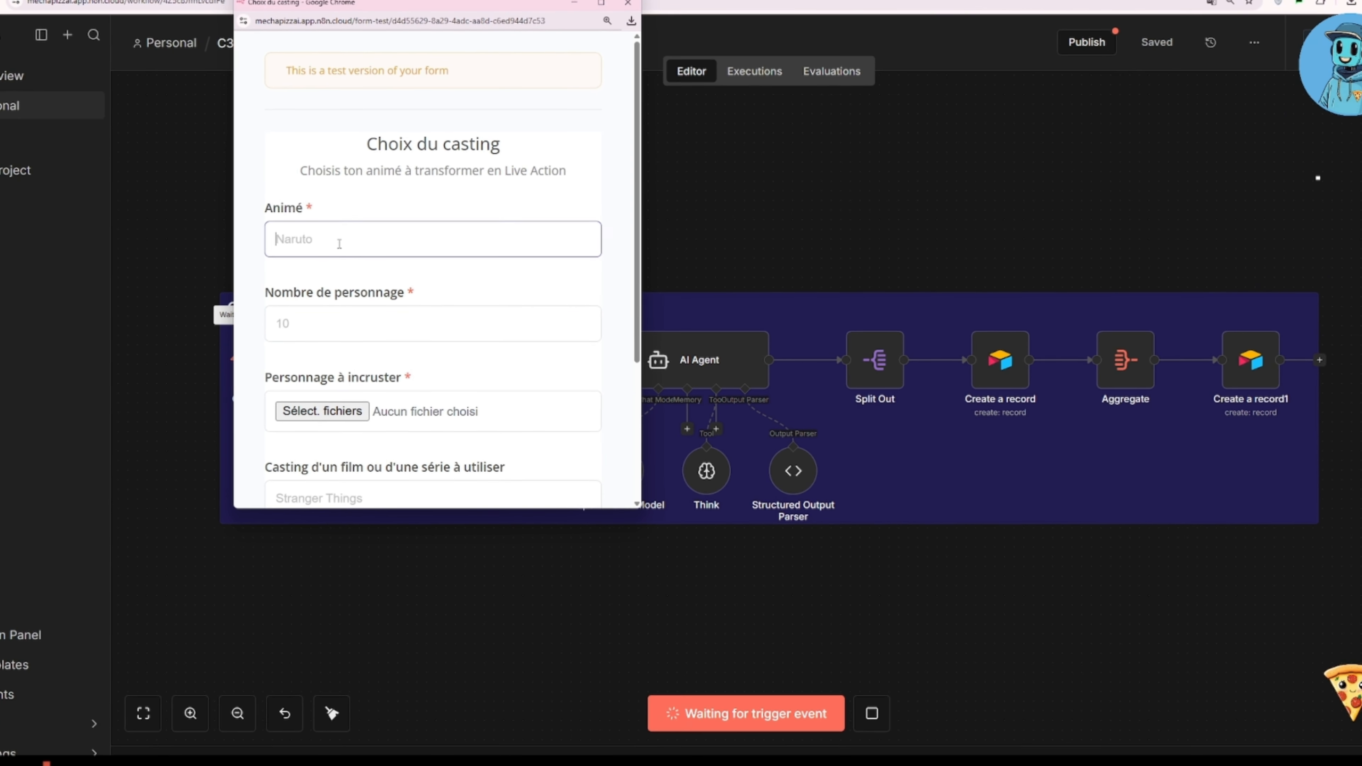
type("Evangelion")
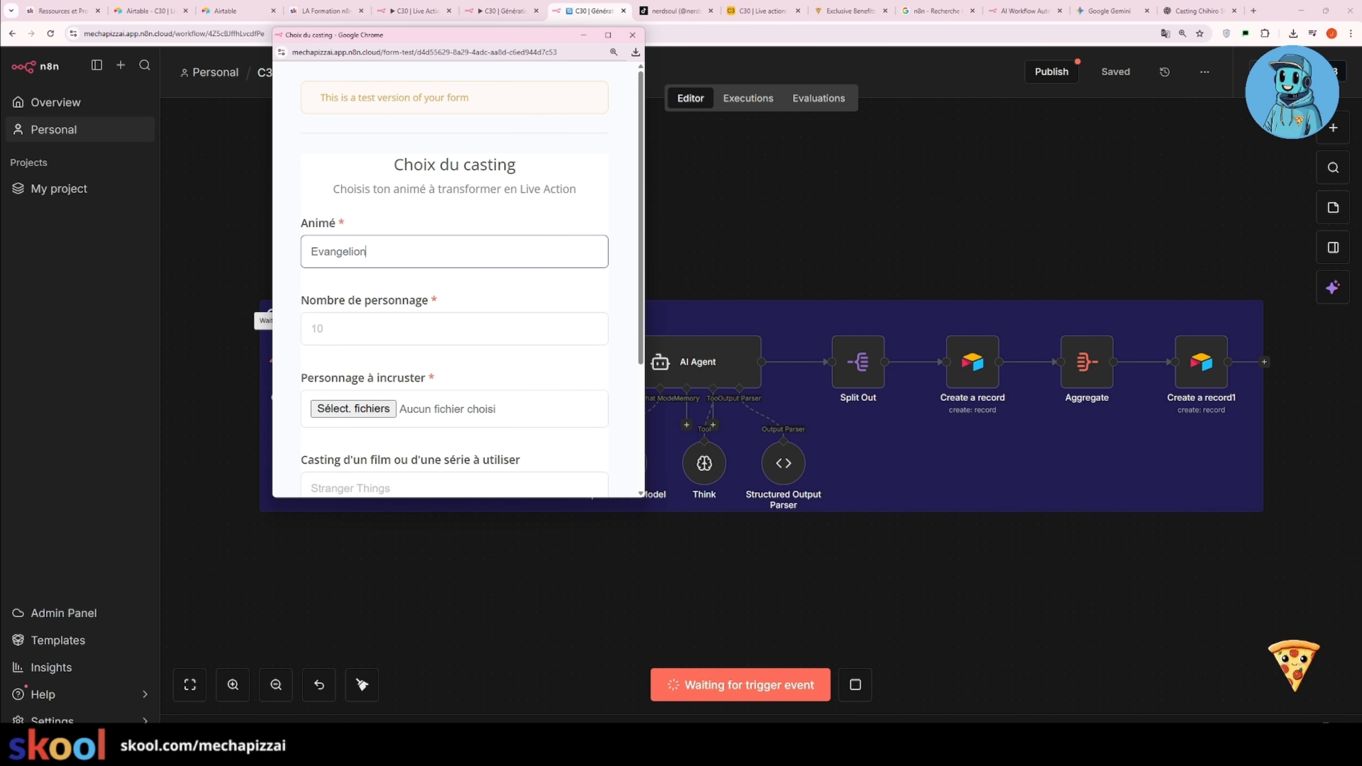
key("Tab")
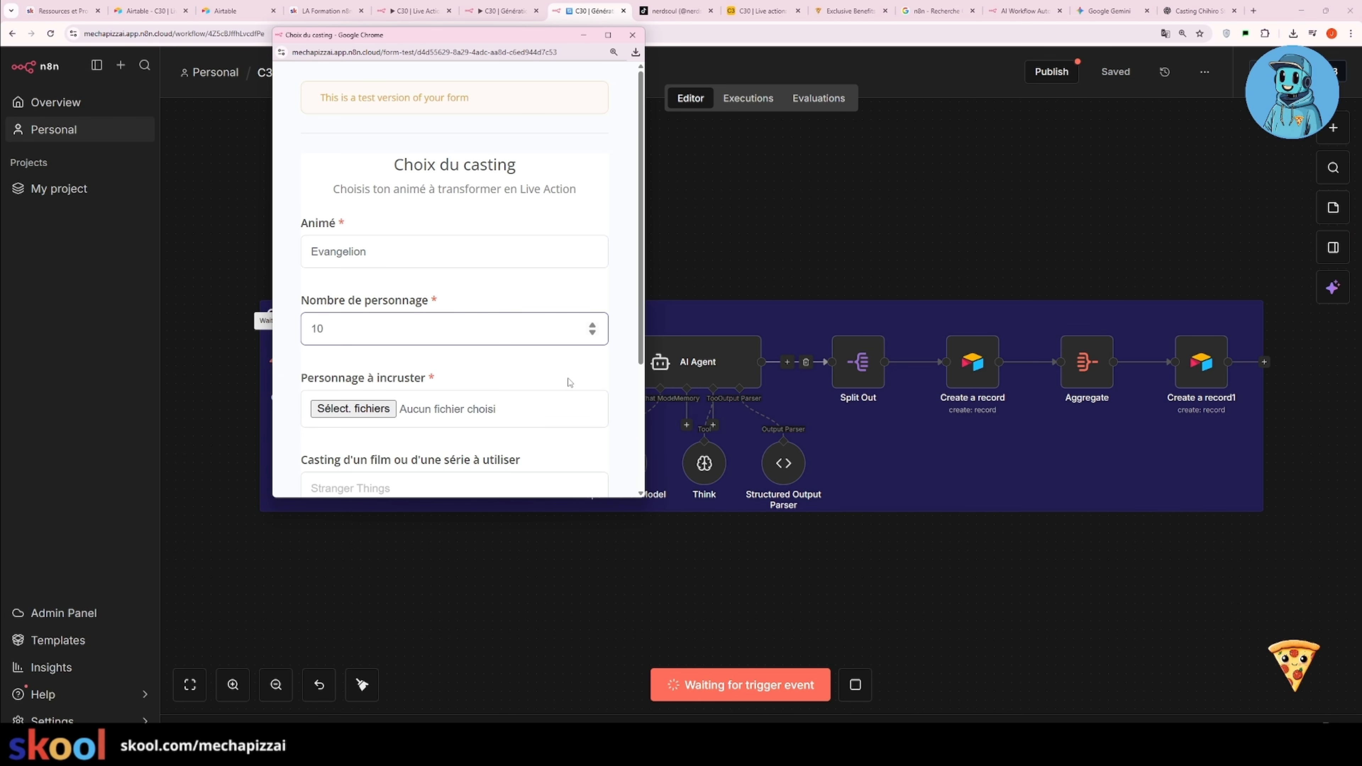
Attach the Gemini-generated portrait of the woman as the character to embed, submit the casting form without a reference cast, and close it.
left_click(353, 408)
left_click(397, 142)
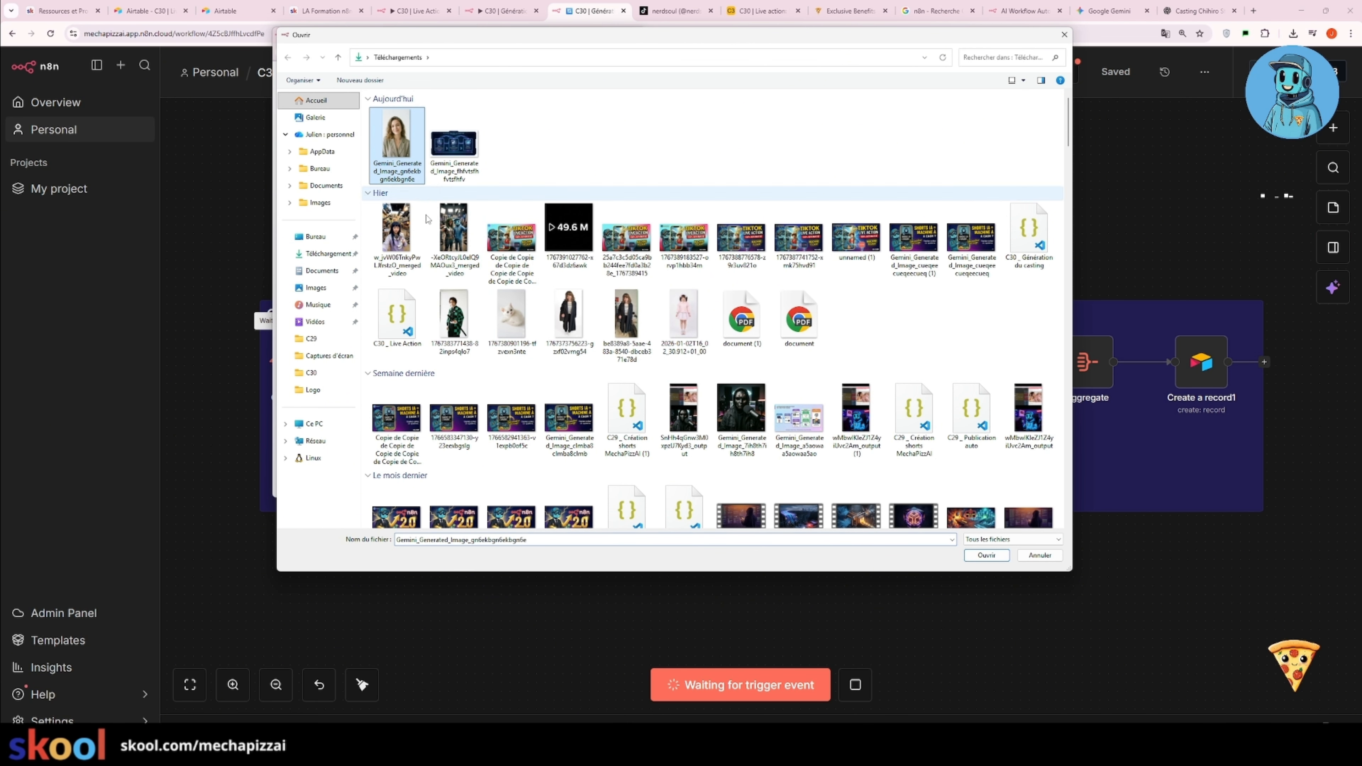
key("Return")
left_click(324, 292)
scroll(347, 395, "up", 2)
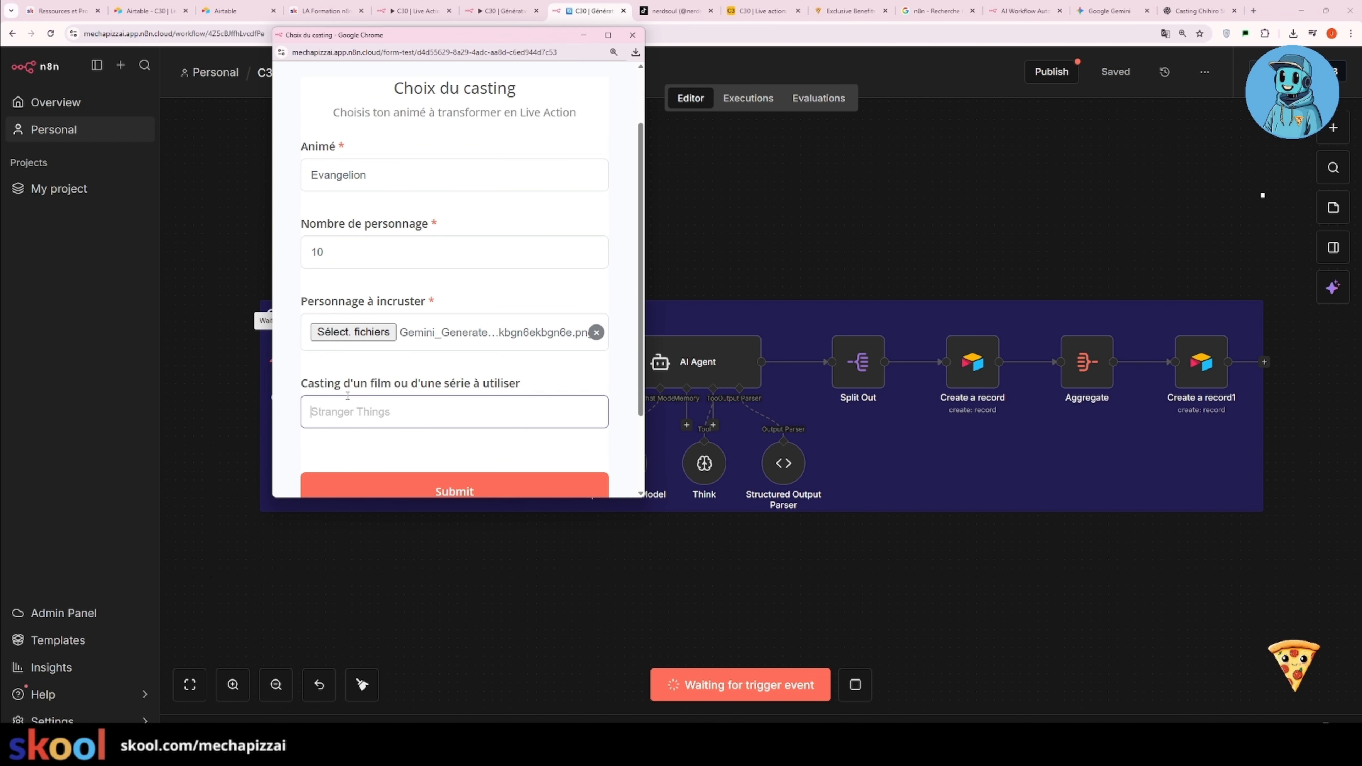
scroll(402, 416, "down", 1)
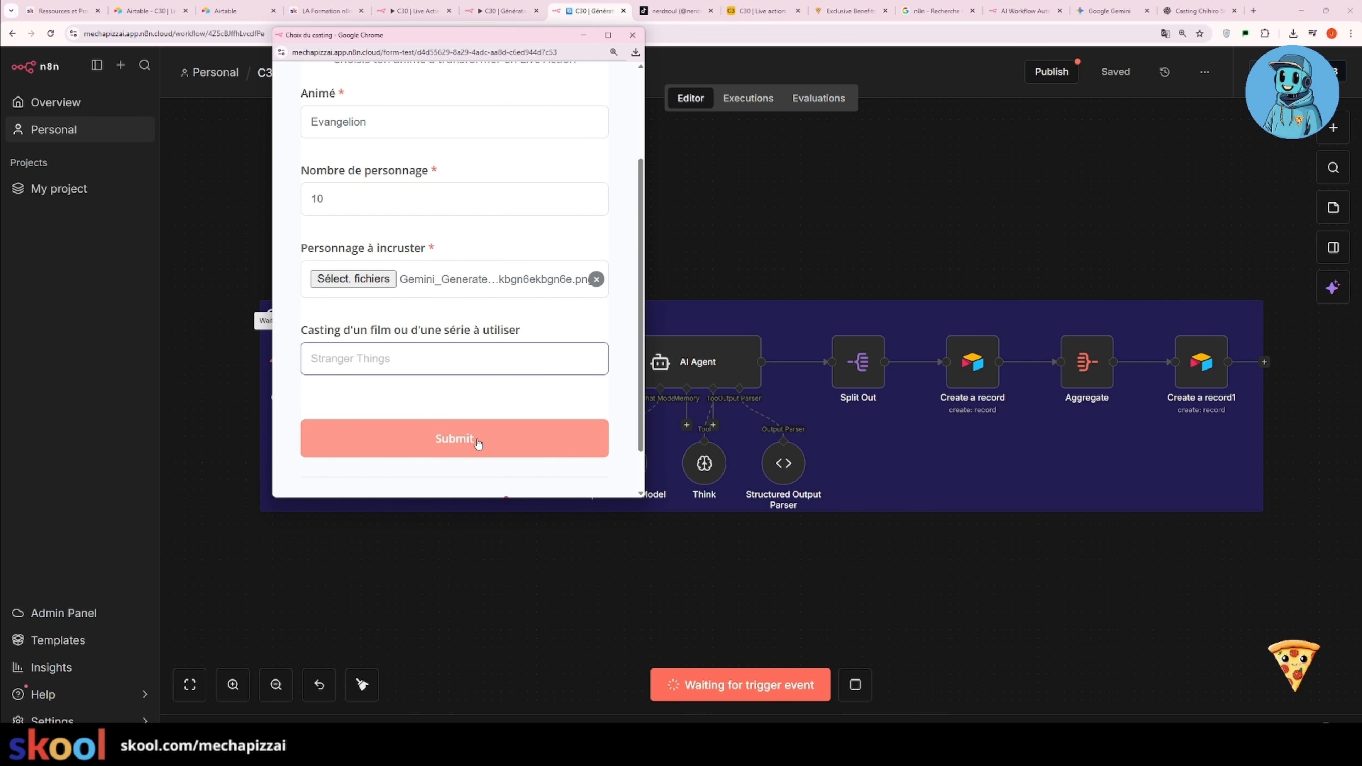
left_click(477, 443)
left_click(632, 34)
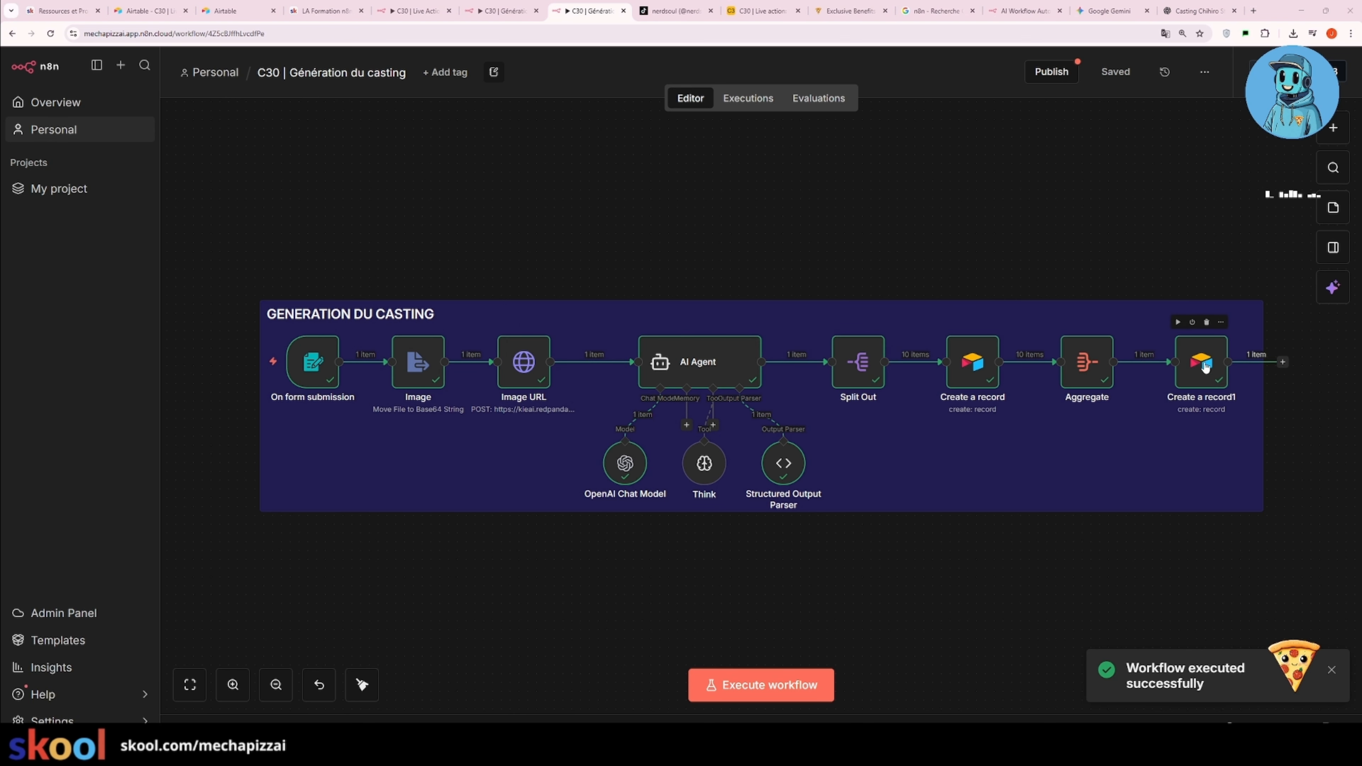
Switch to the C30 | Live action base in Airtable and examine the Evangelion rows at the end of the Personnages table.
left_click(753, 11)
scroll(609, 476, "down", 15)
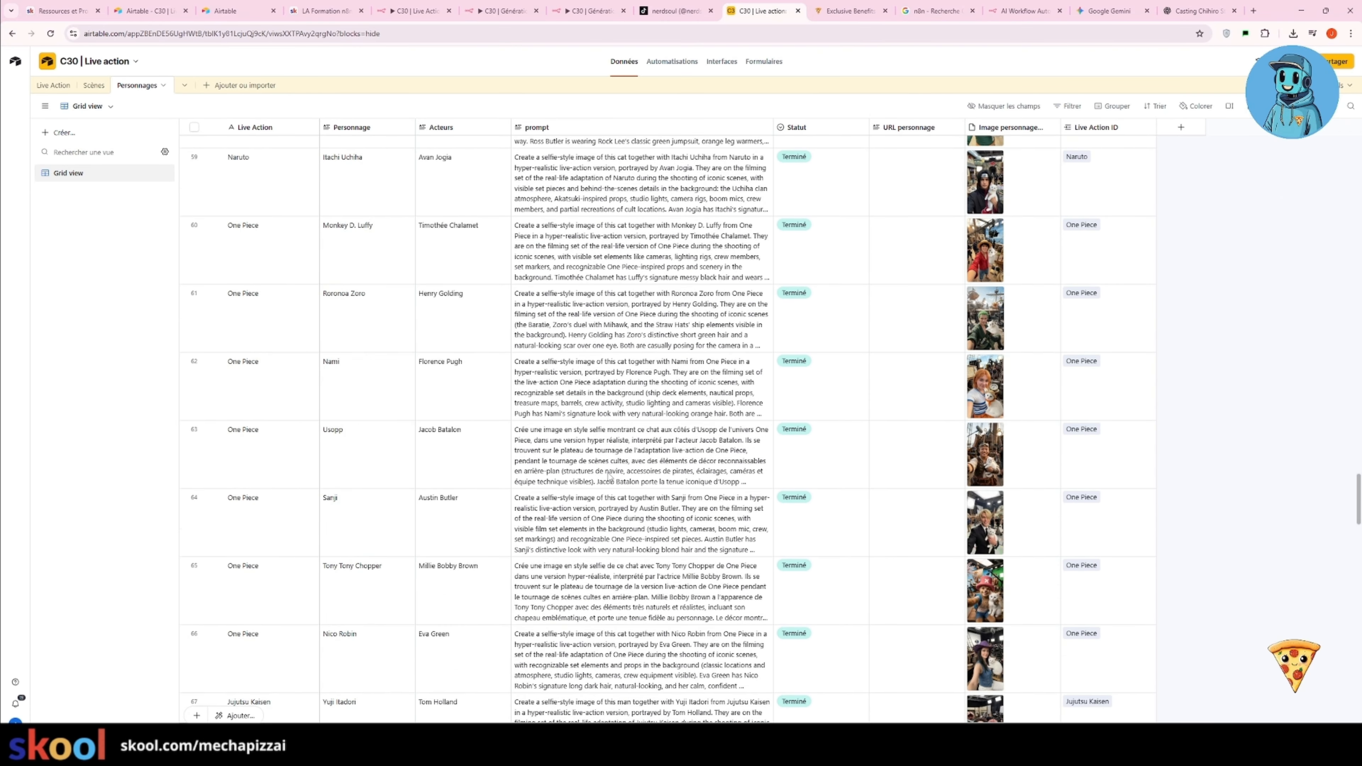
scroll(609, 476, "down", 10)
scroll(489, 415, "down", 20)
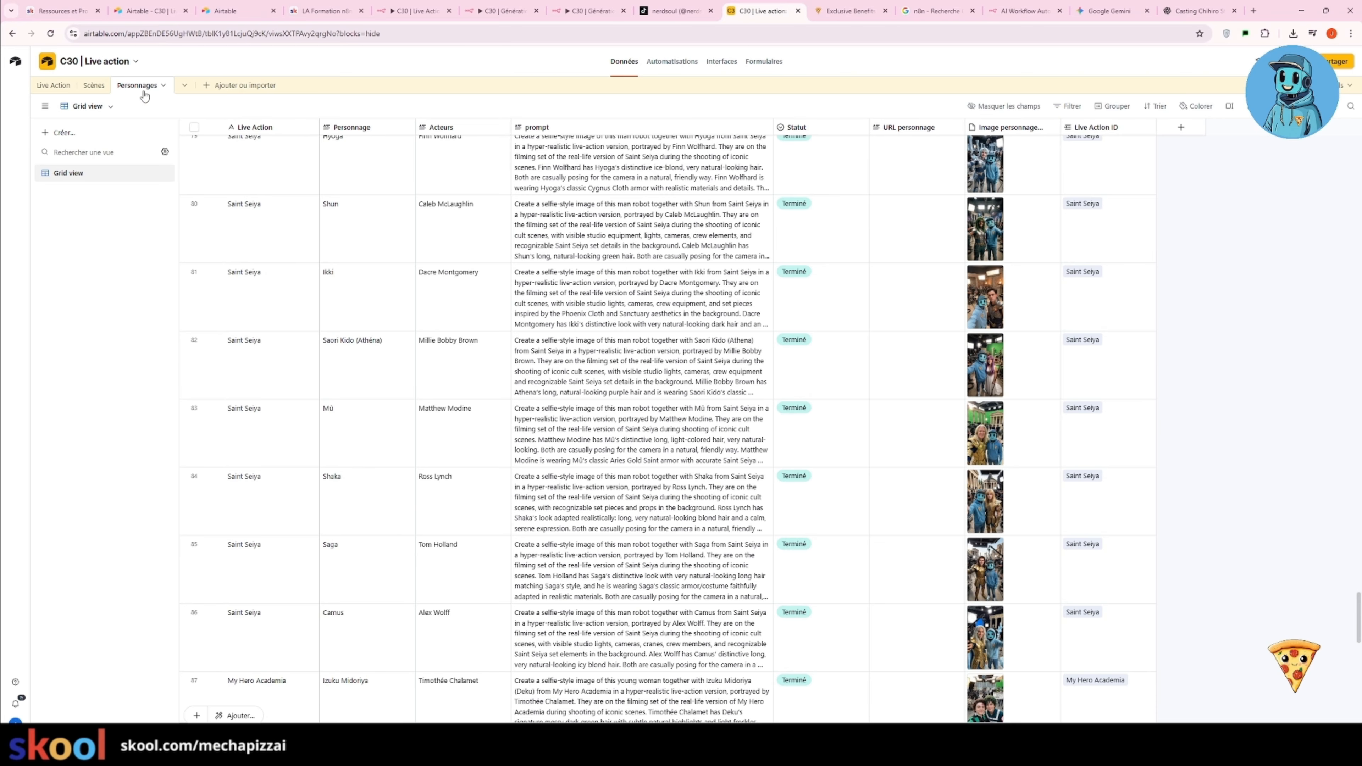
scroll(490, 414, "down", 3)
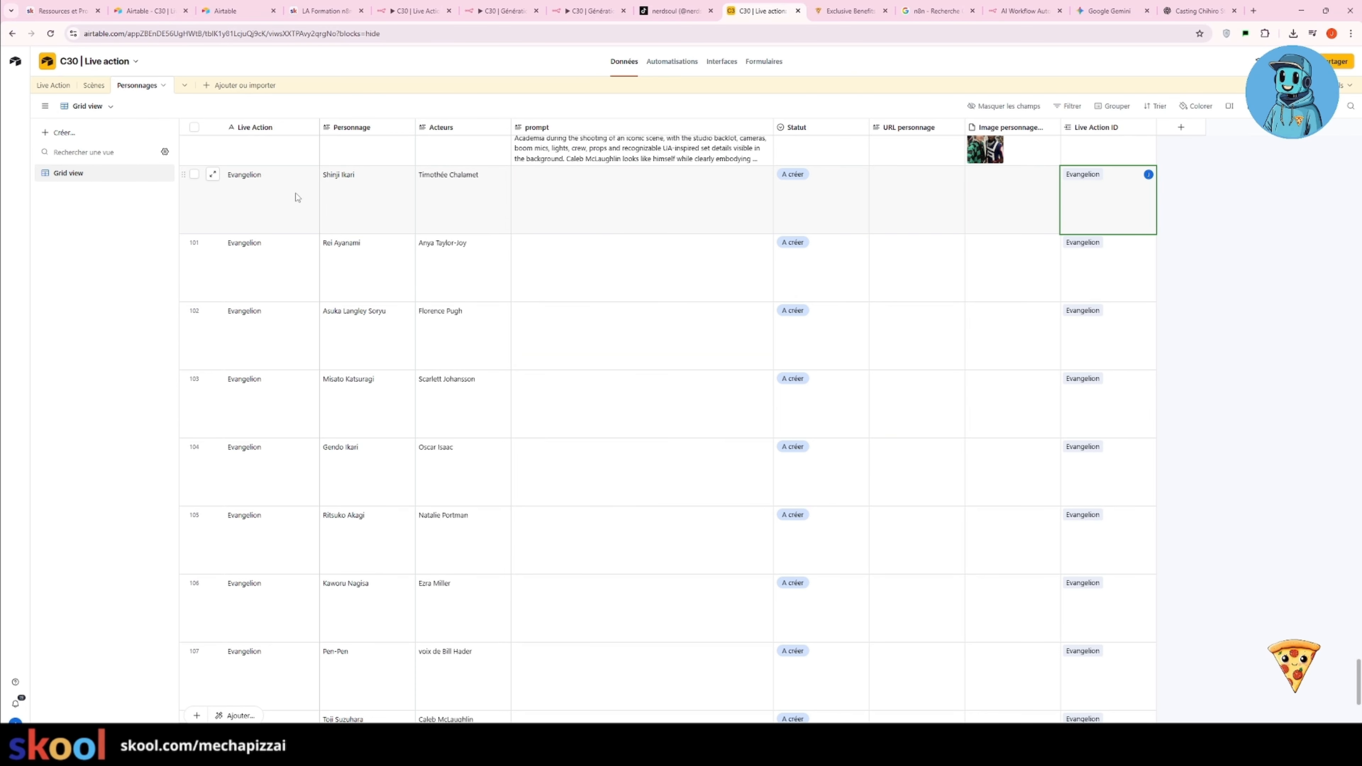
left_click(329, 179)
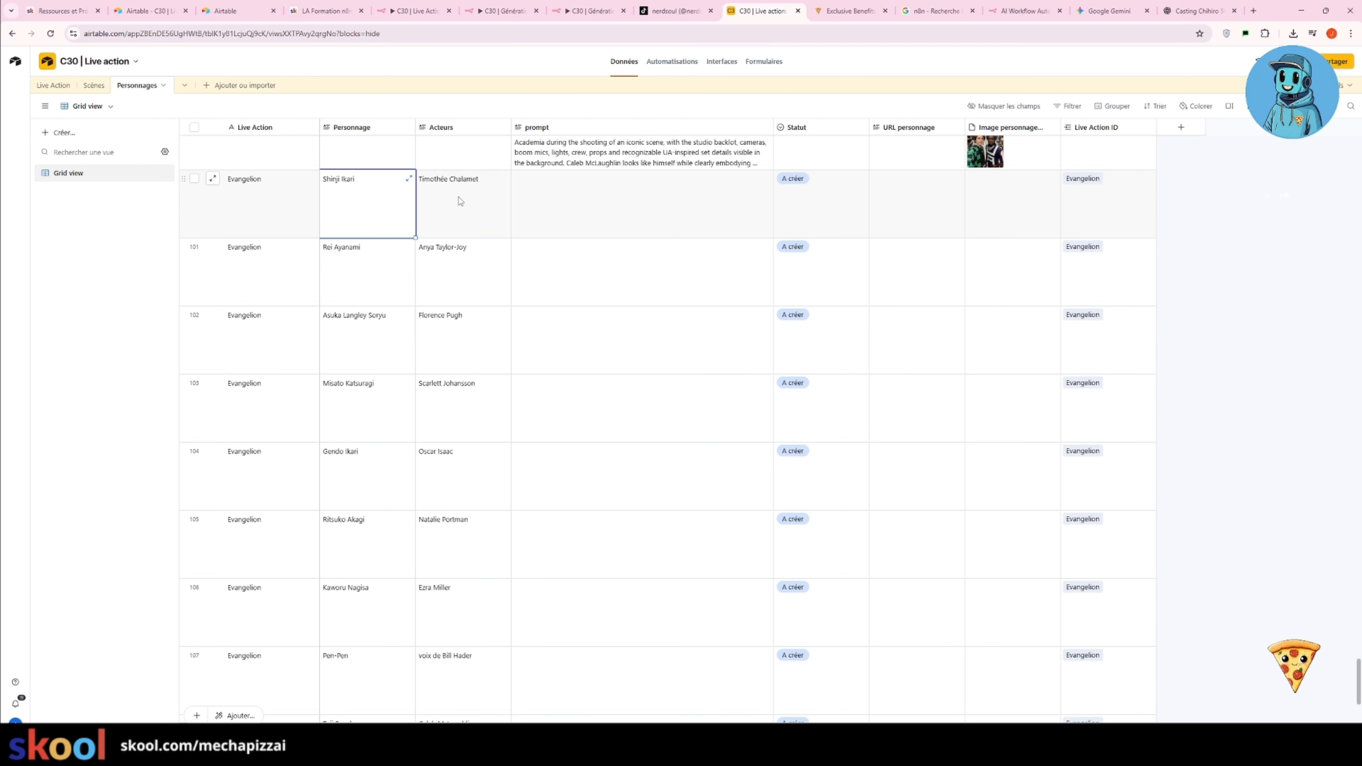
left_click(468, 264)
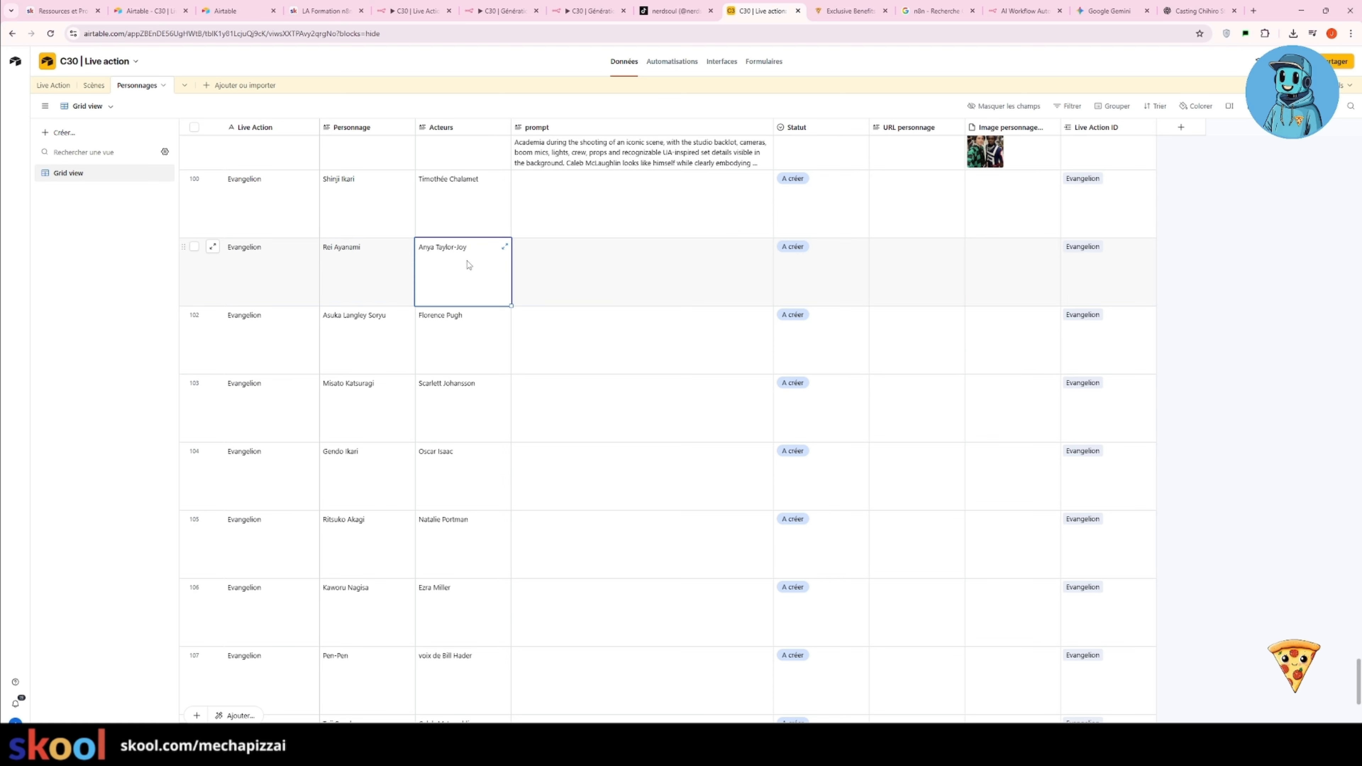
scroll(483, 349, "down", 4)
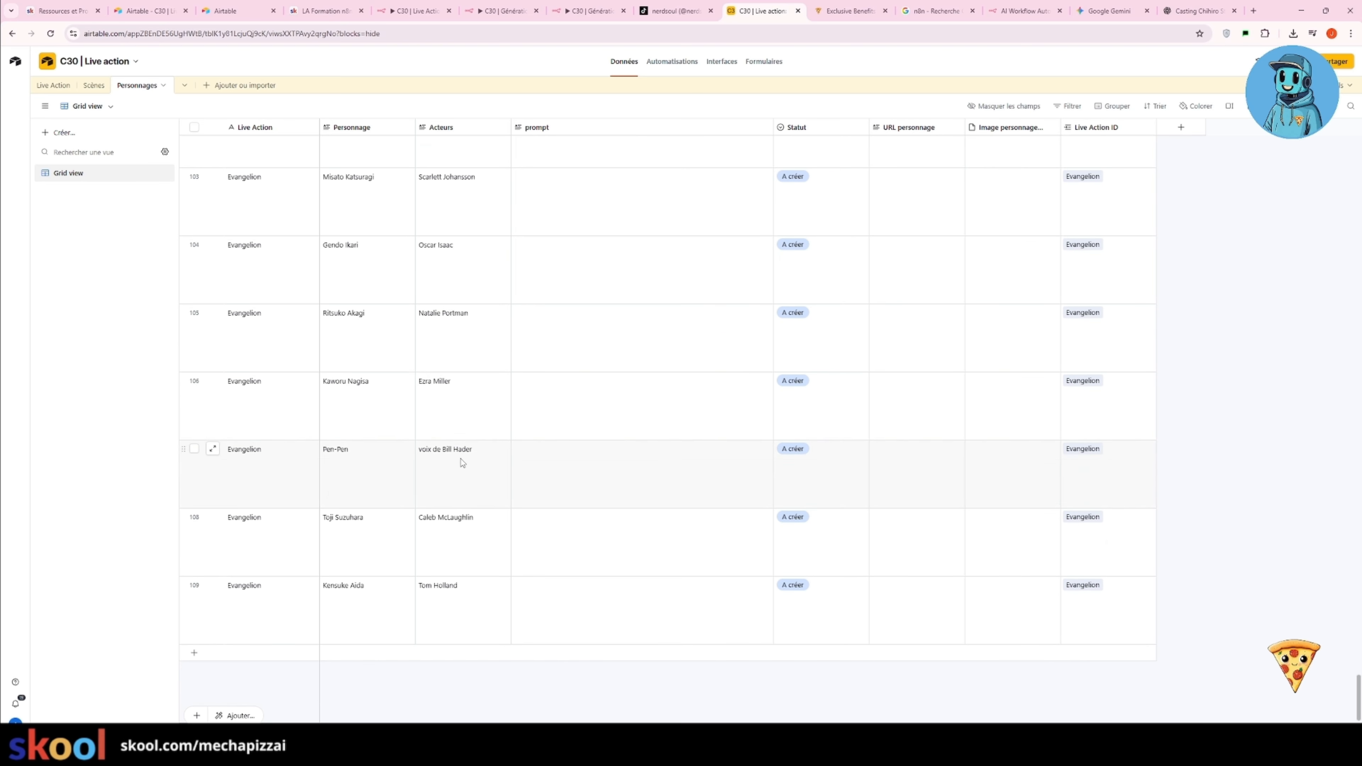
scroll(478, 573, "up", 4)
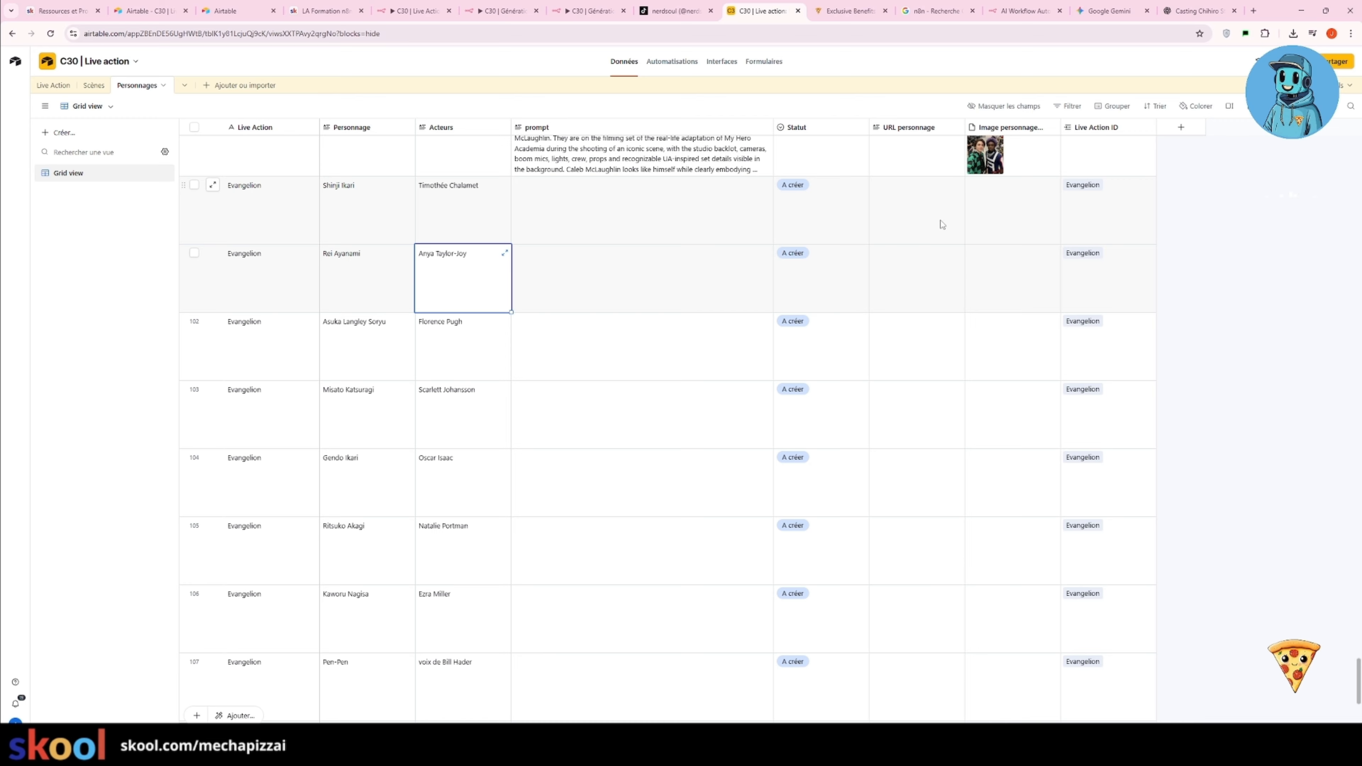
scroll(930, 608, "up", 1)
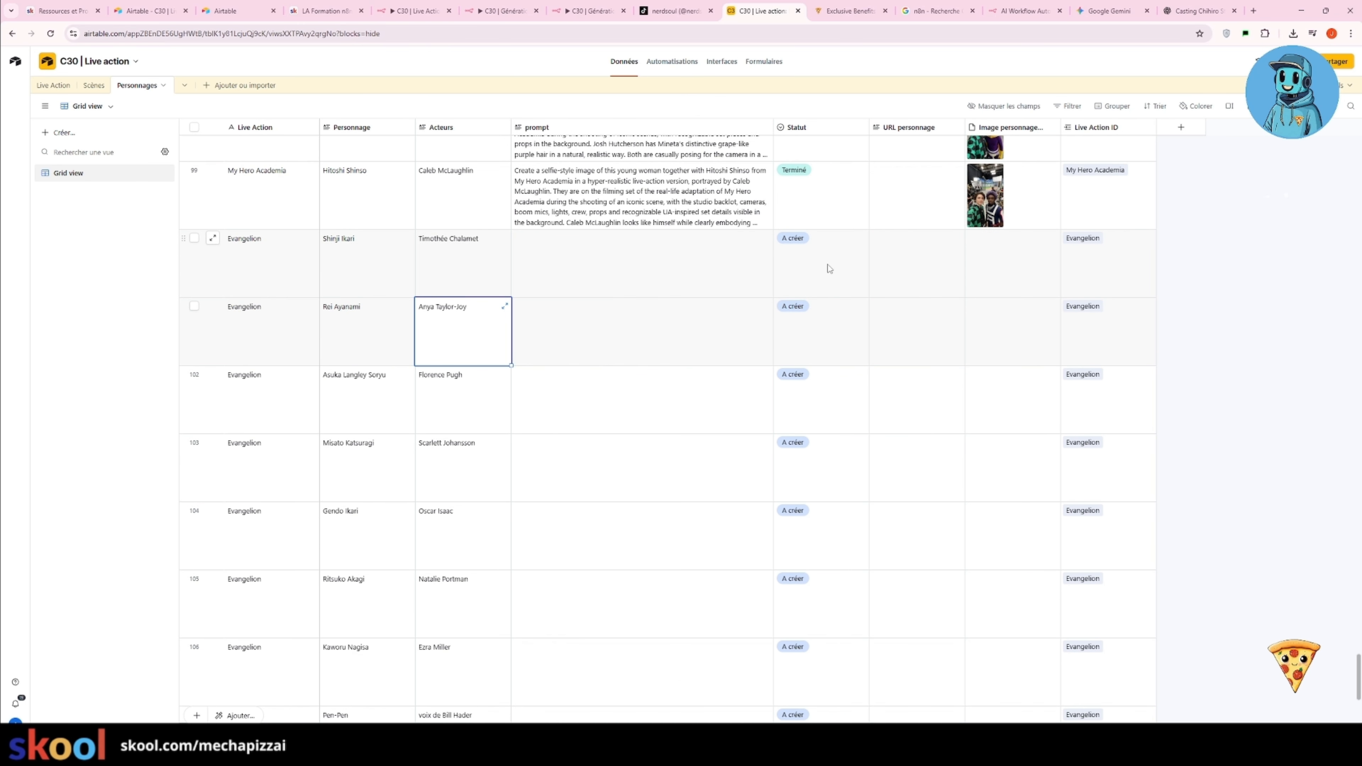
left_click(639, 275)
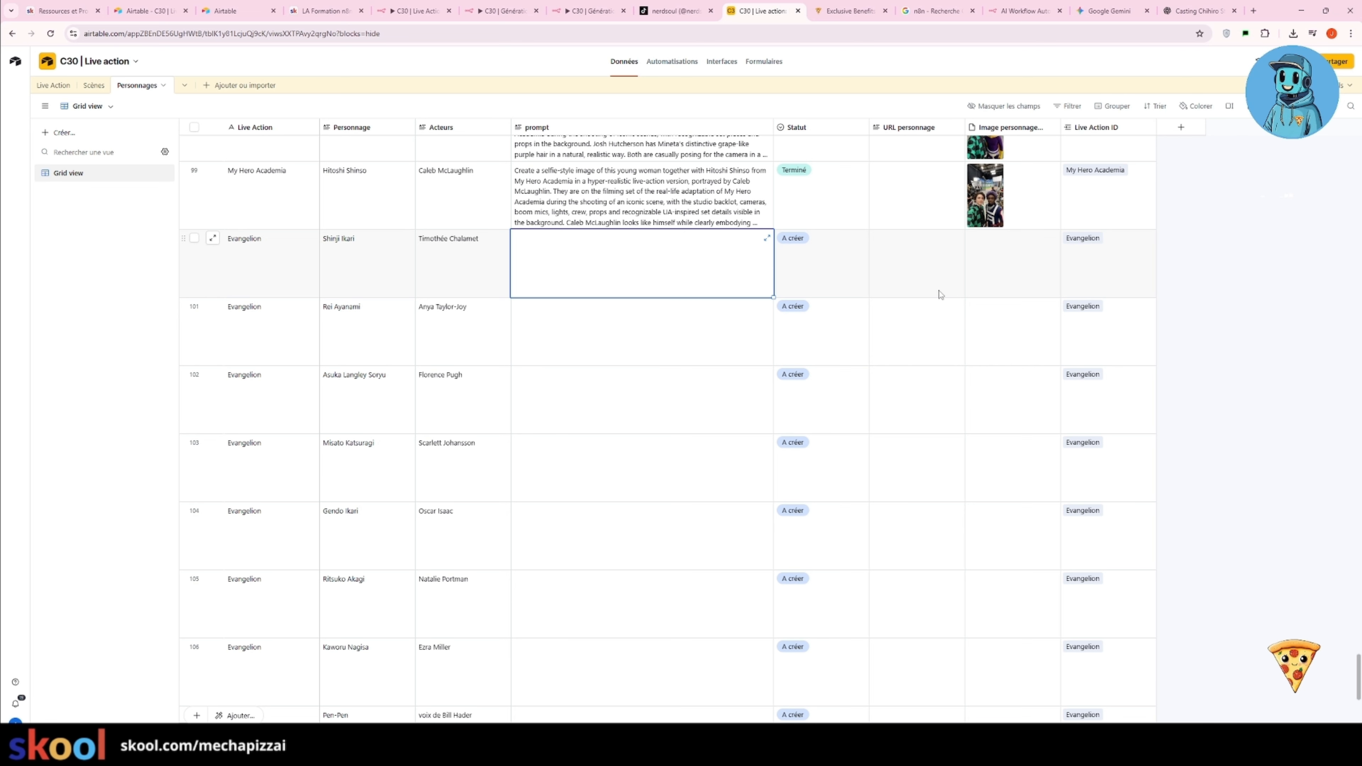
left_click(1010, 276)
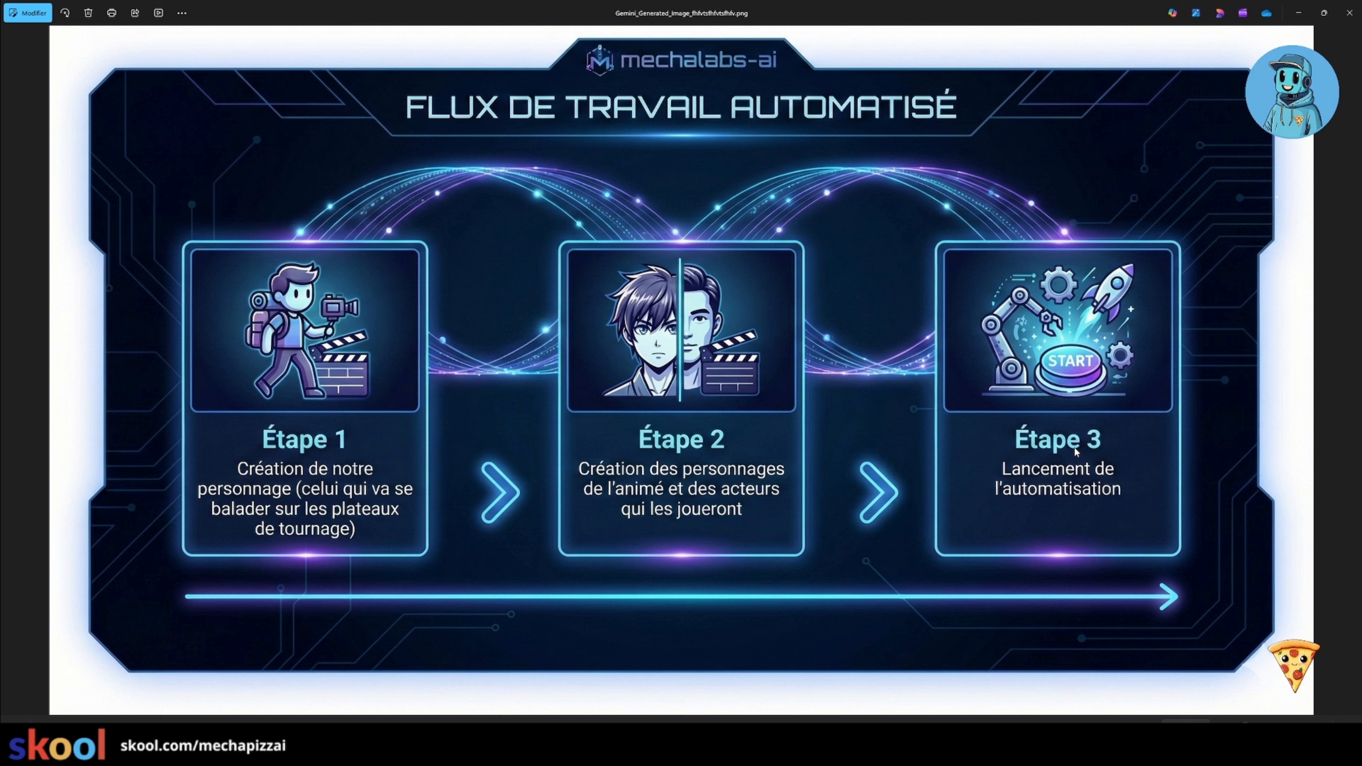
Put away the workflow diagram image, view the C30 | Live Action file in the Skool lesson's resources, and dismiss its download prompt.
left_click(1301, 12)
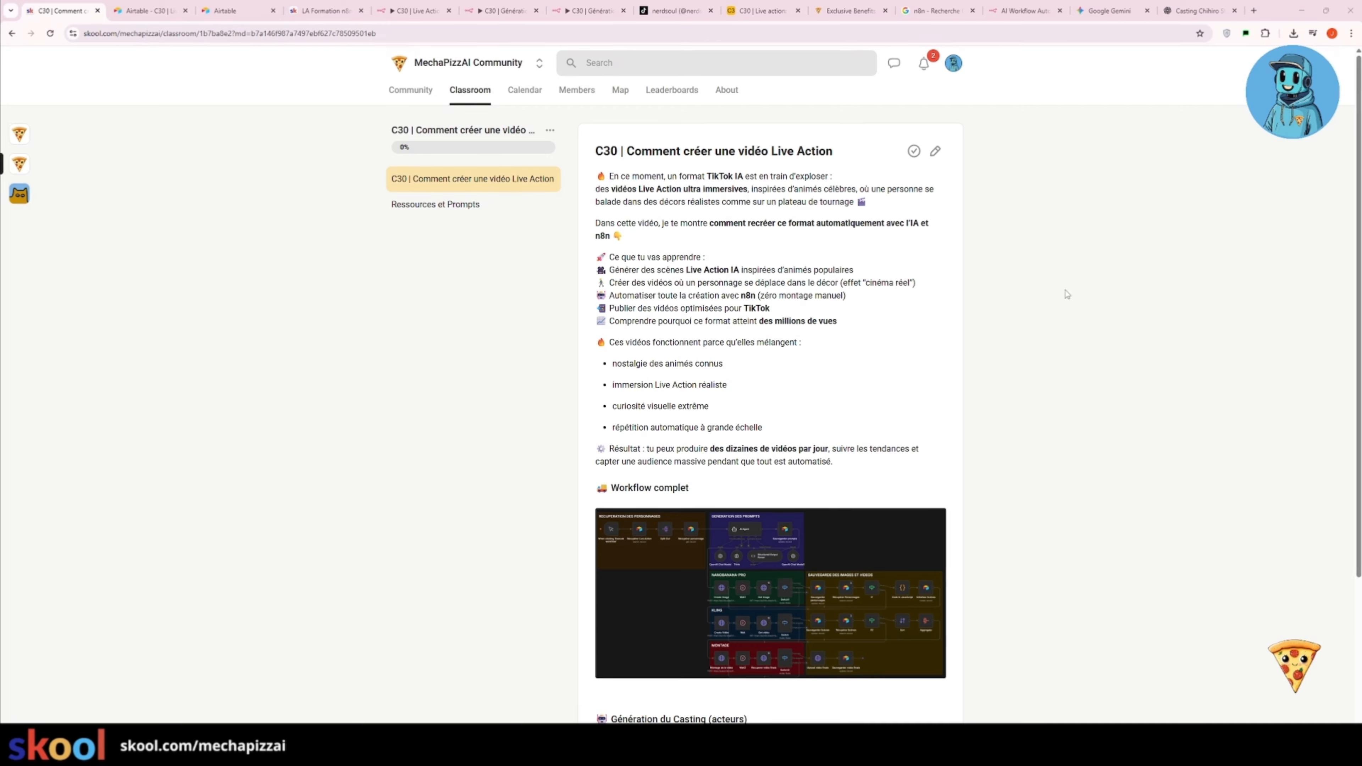
scroll(829, 385, "down", 4)
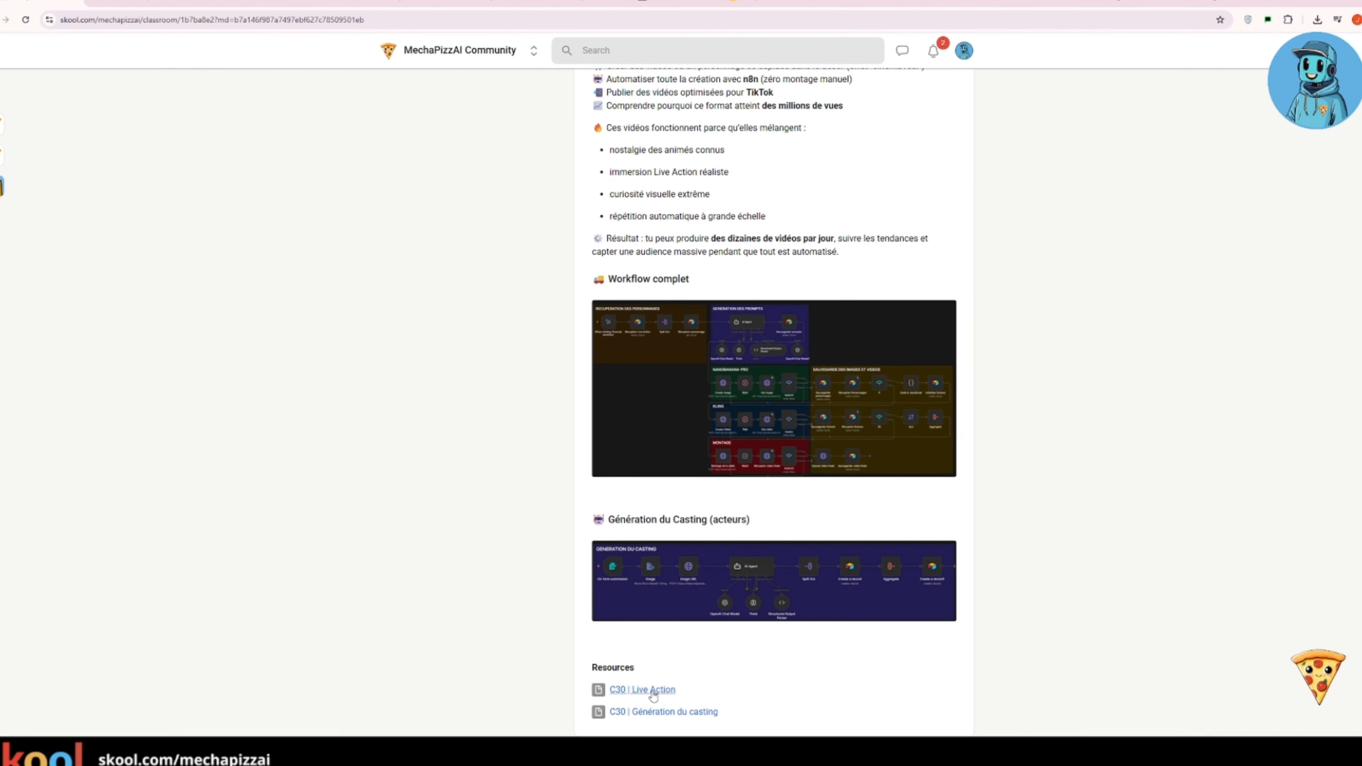
left_click(657, 701)
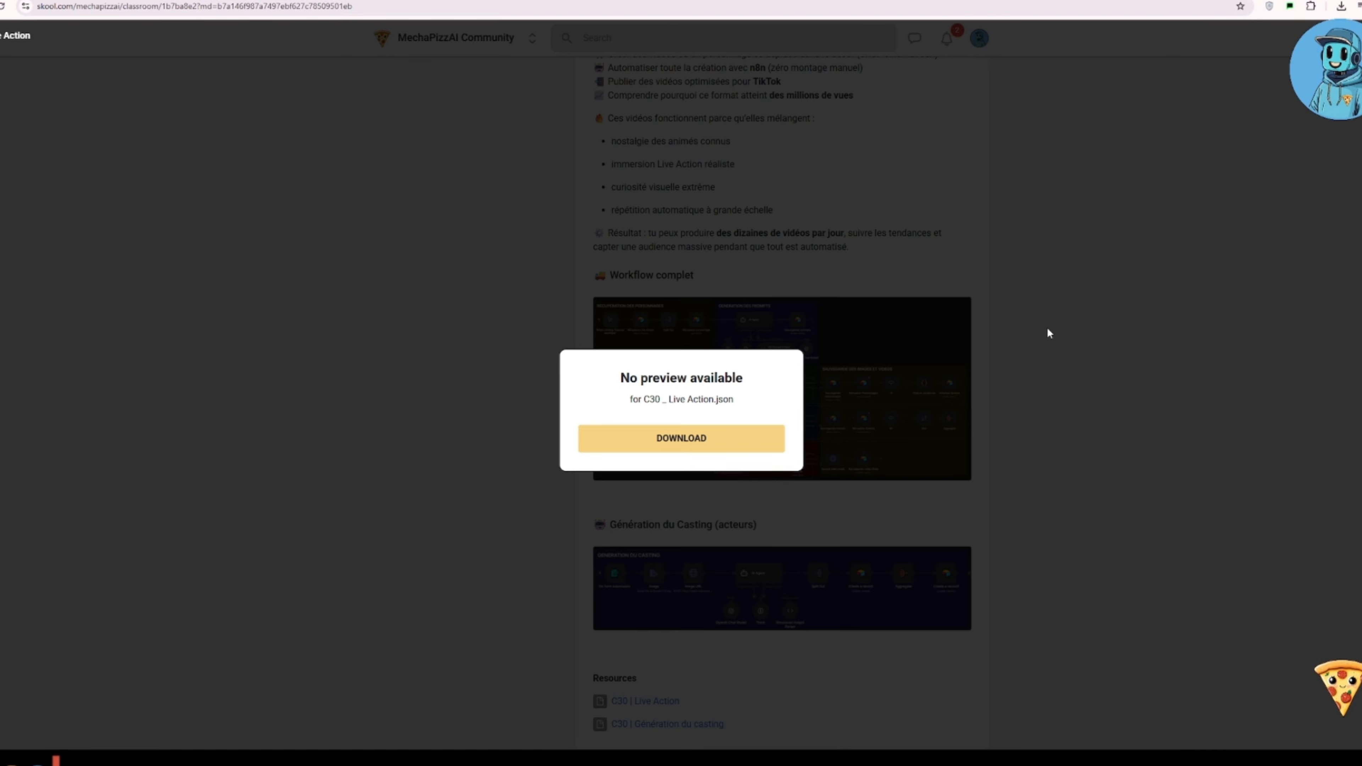
left_click(1088, 353)
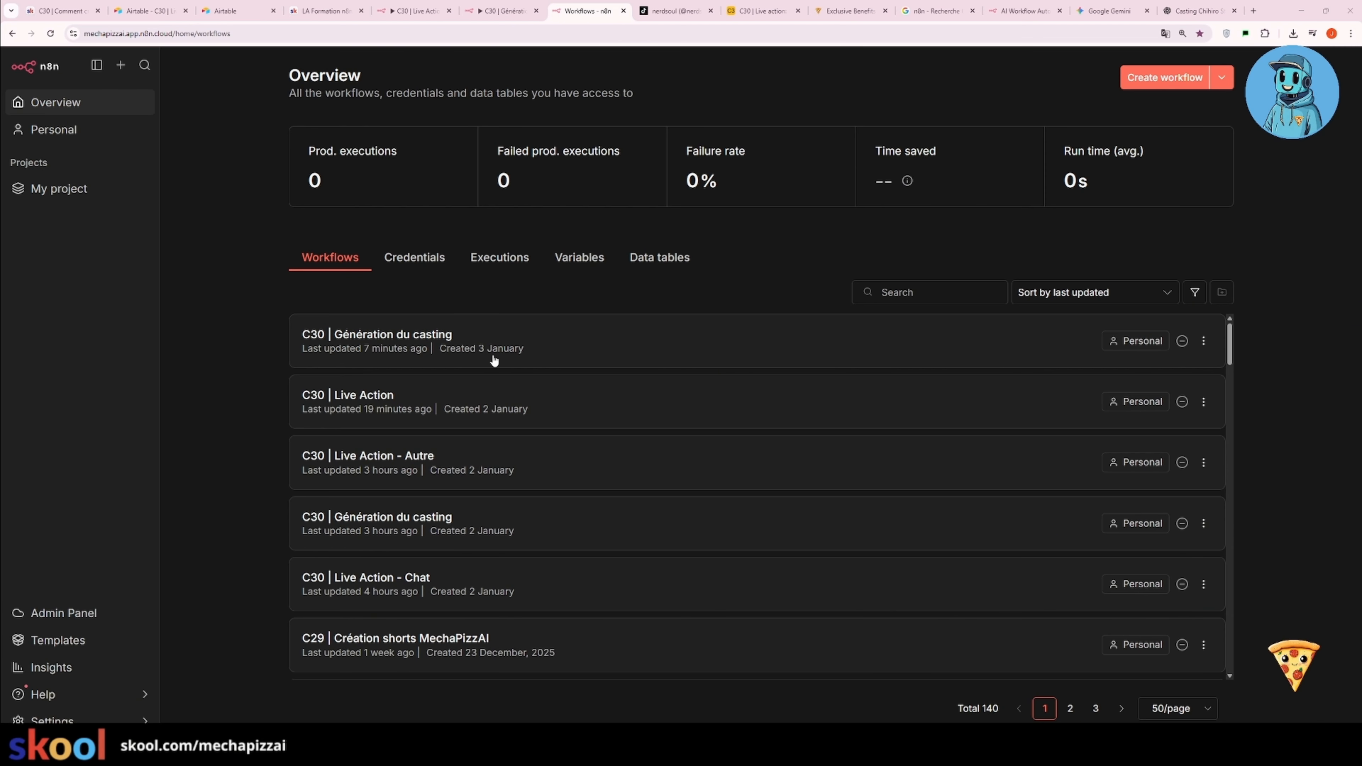
Create a new n8n workflow and import the C30 _ Live Action file from the C30 folder into it.
left_click(1159, 80)
left_click(1203, 72)
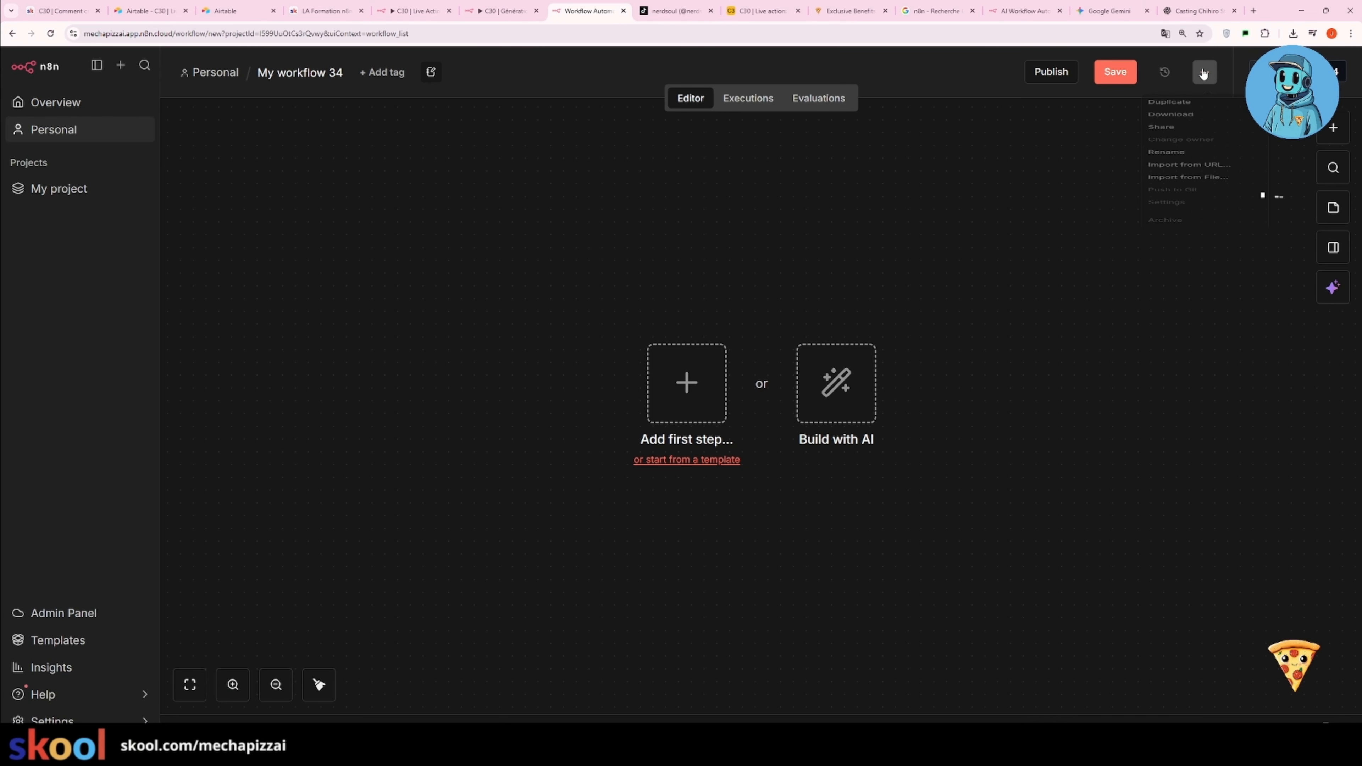
left_click(1177, 257)
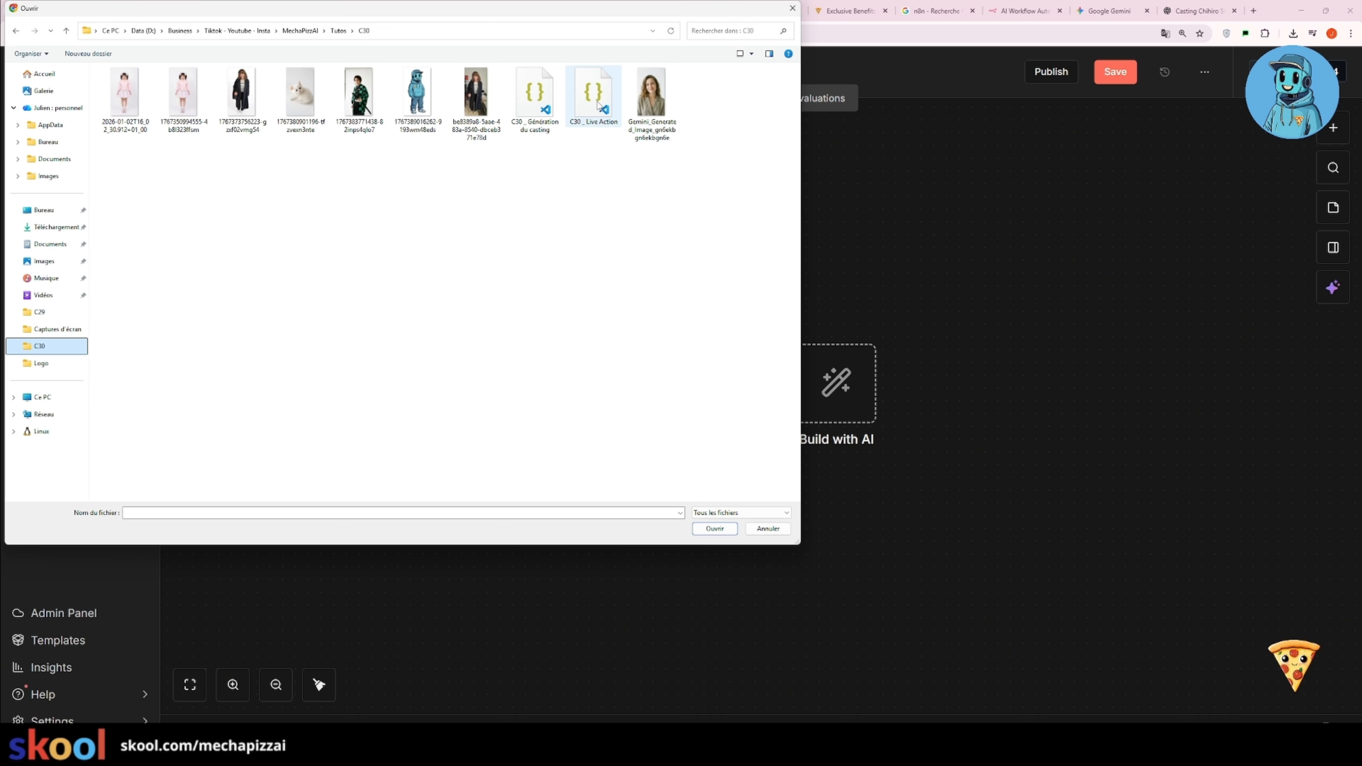
left_click(584, 111)
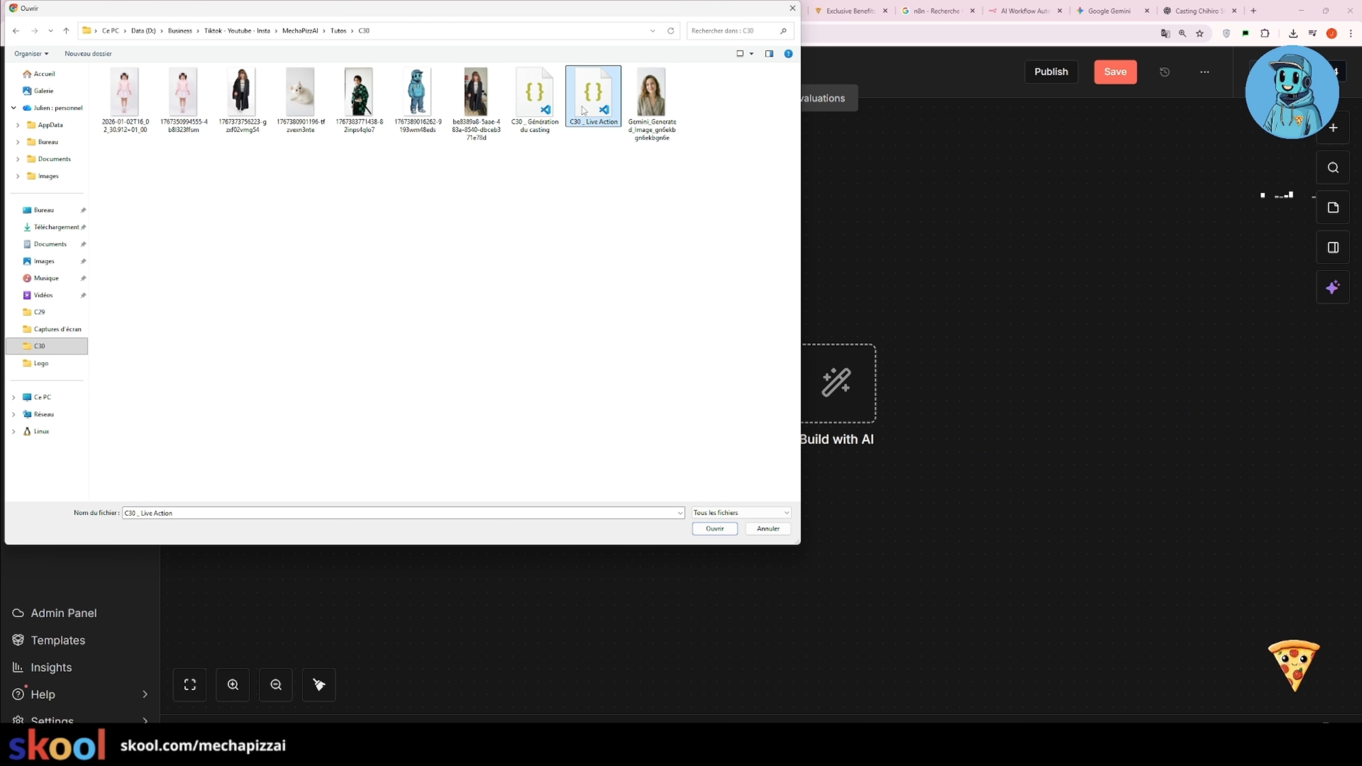
left_click(713, 529)
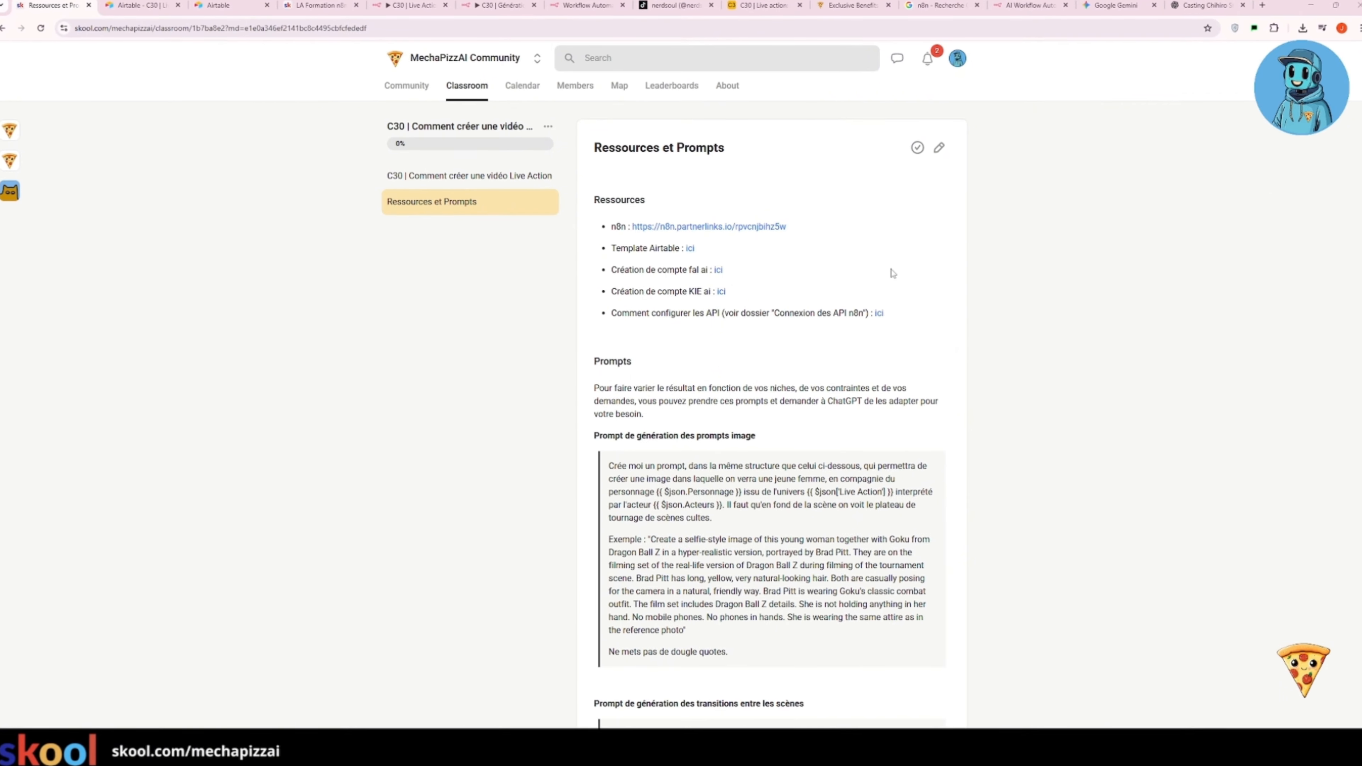
Open the API configuration guide linked in the Ressources et Prompts lesson on Skool.
left_click_drag(611, 313, 888, 314)
left_click(906, 358)
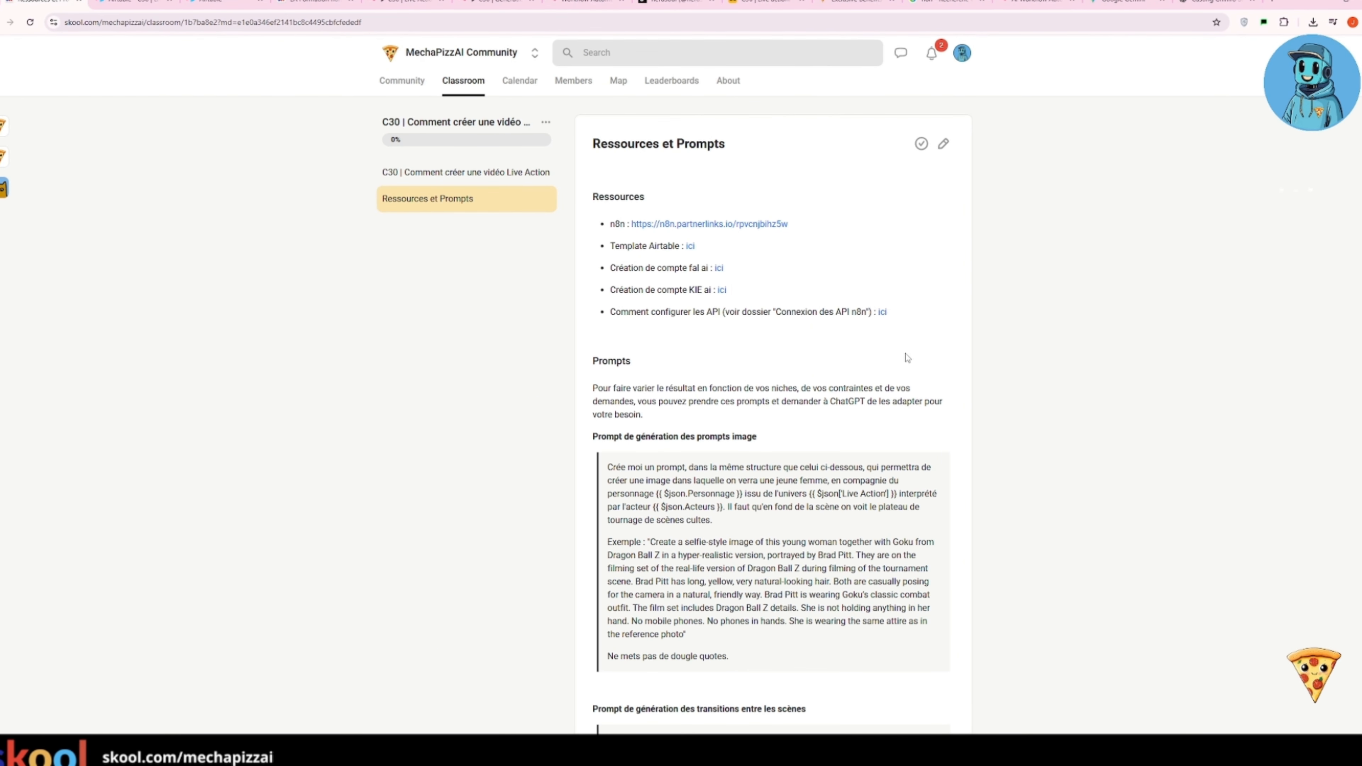
left_click(883, 313)
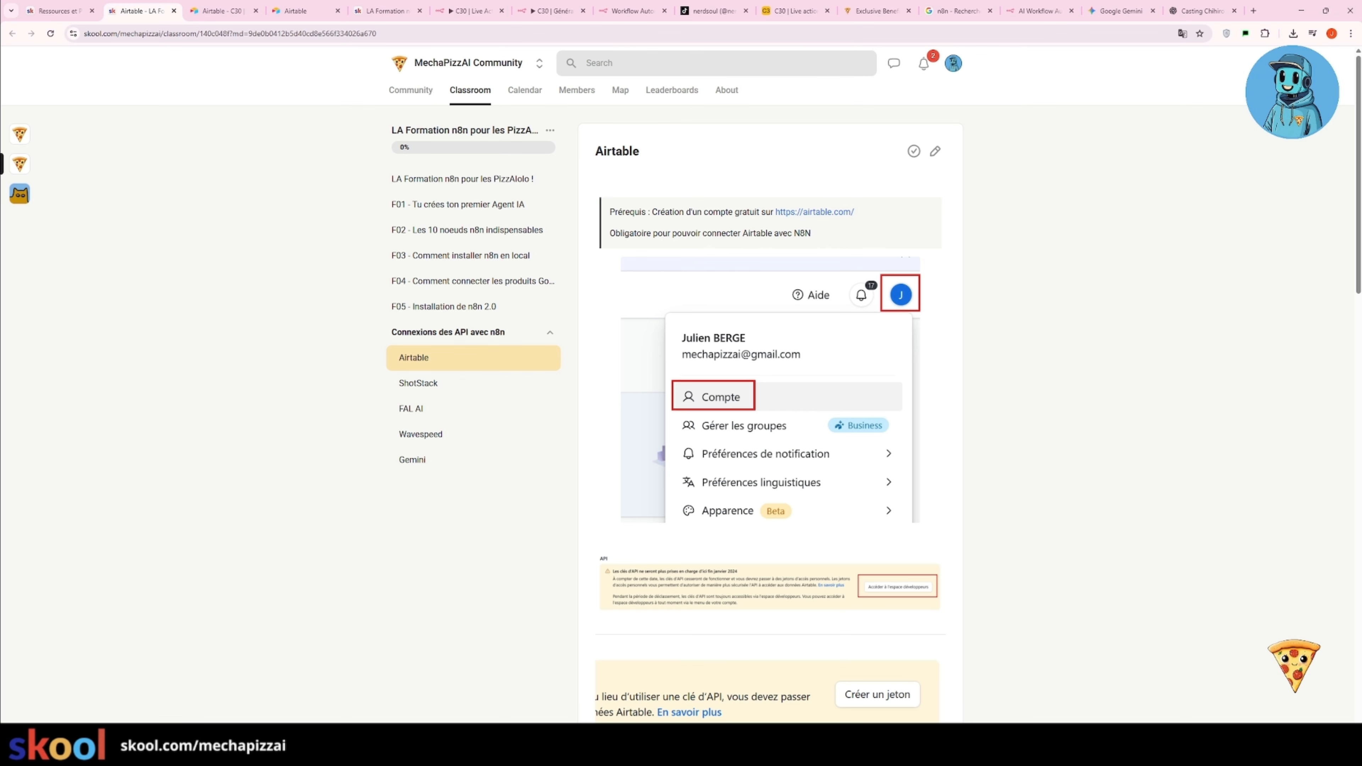
Execute the imported C30 | Live Action workflow in n8n and check the Evangelion rows of the Personnages table in Airtable.
left_click(633, 10)
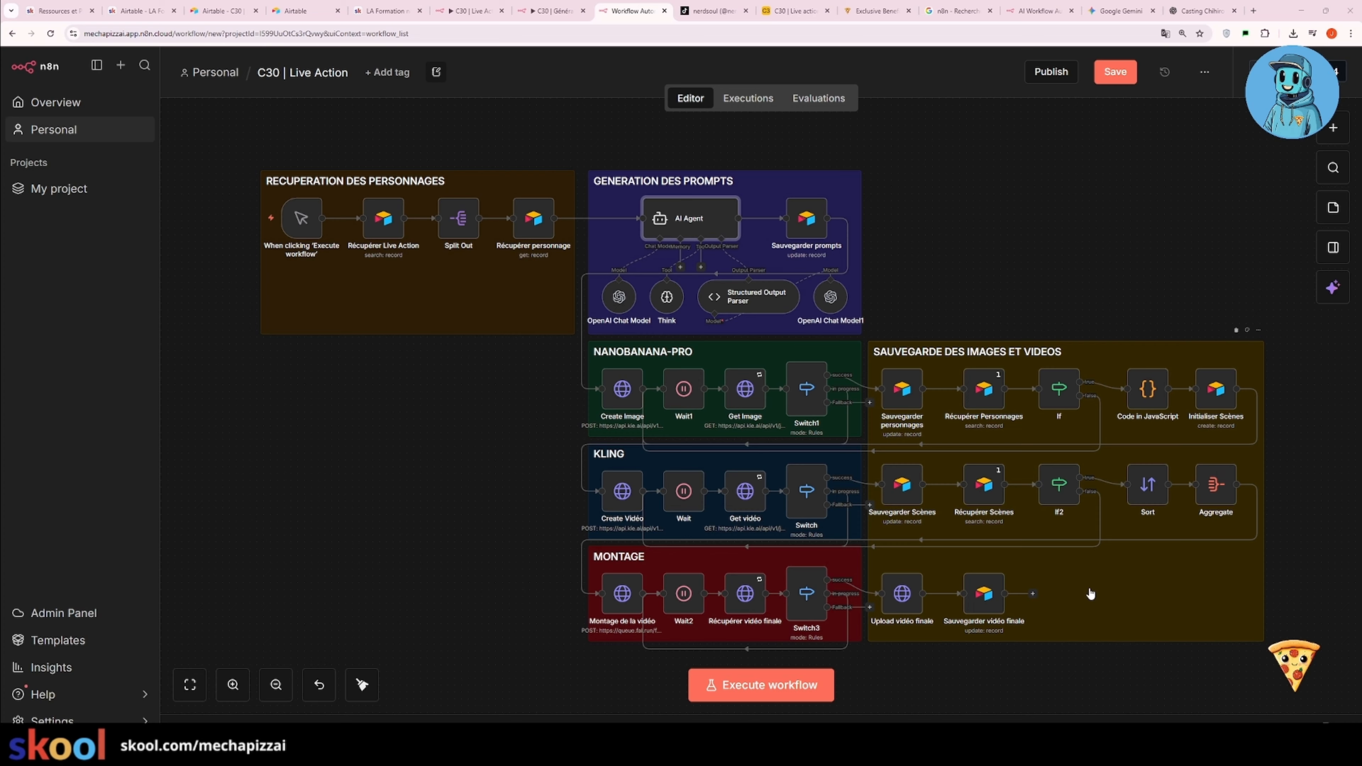
left_click(794, 692)
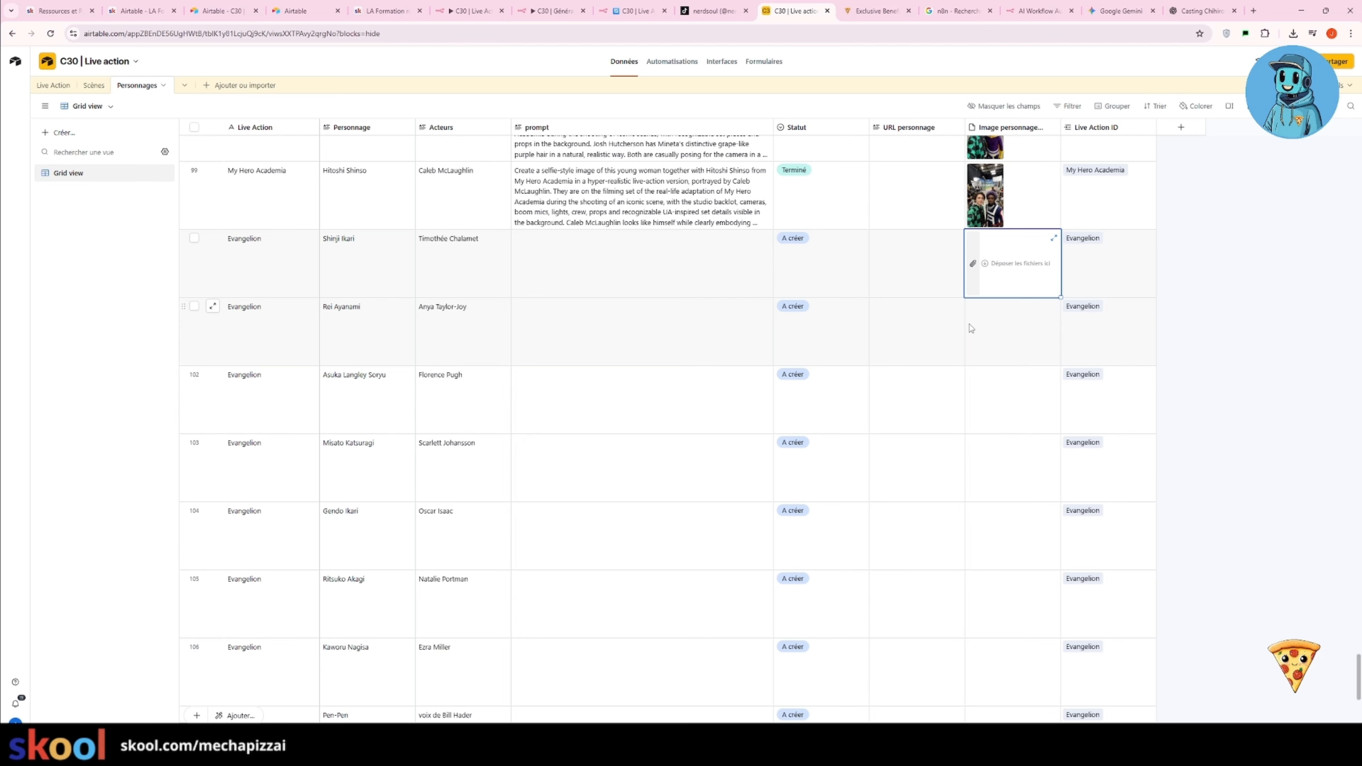
scroll(942, 422, "up", 1)
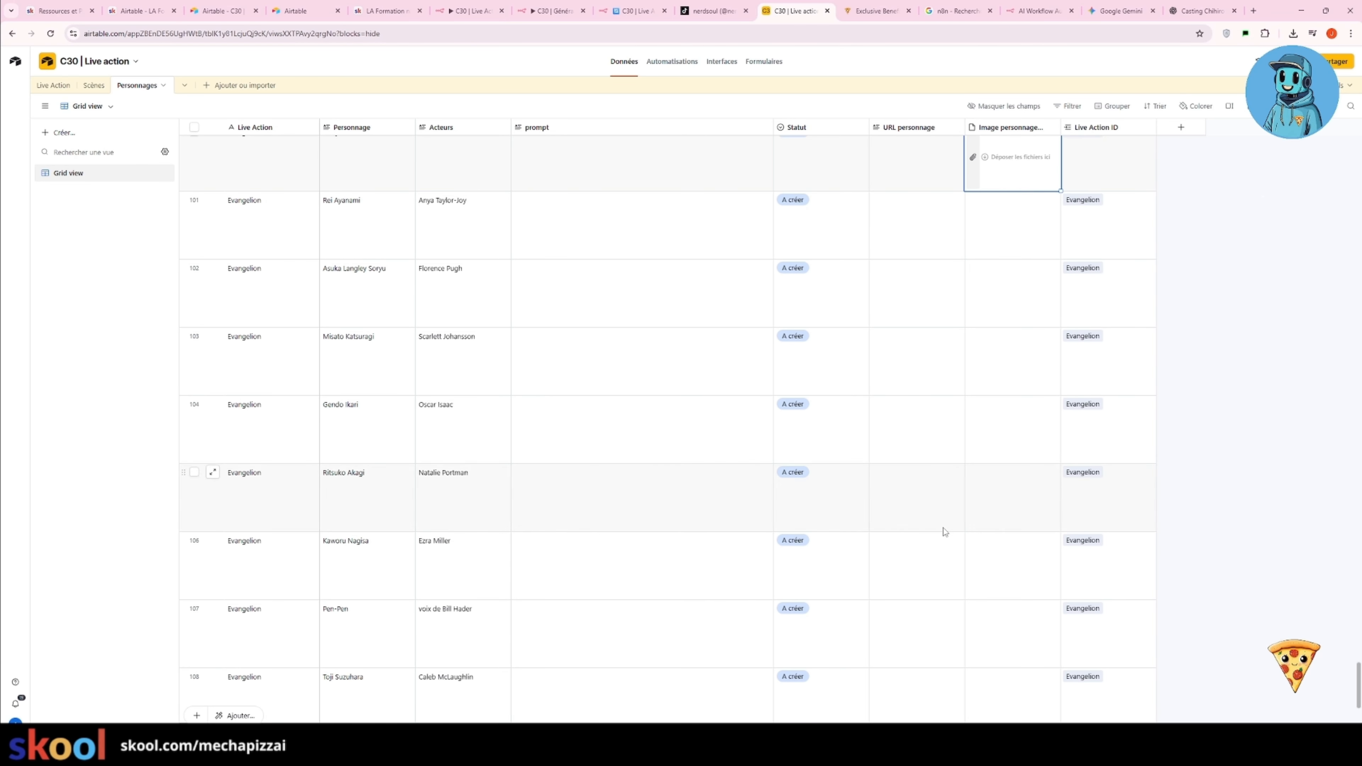
Review the Evangelion rows in the Personnages table, the Scènes table and the list of projects in the Live Action table.
scroll(1002, 593, "down", 2)
scroll(1002, 635, "up", 1)
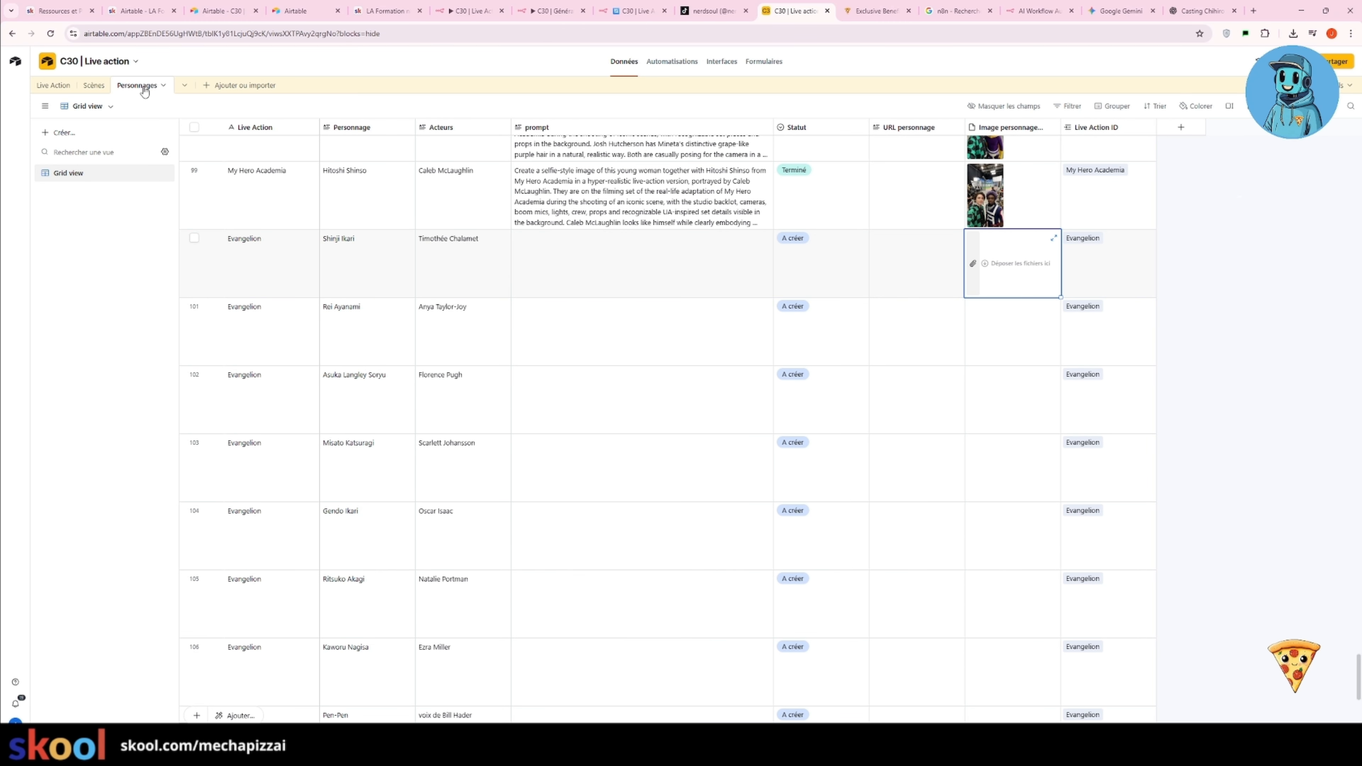
left_click(92, 87)
scroll(699, 503, "down", 12)
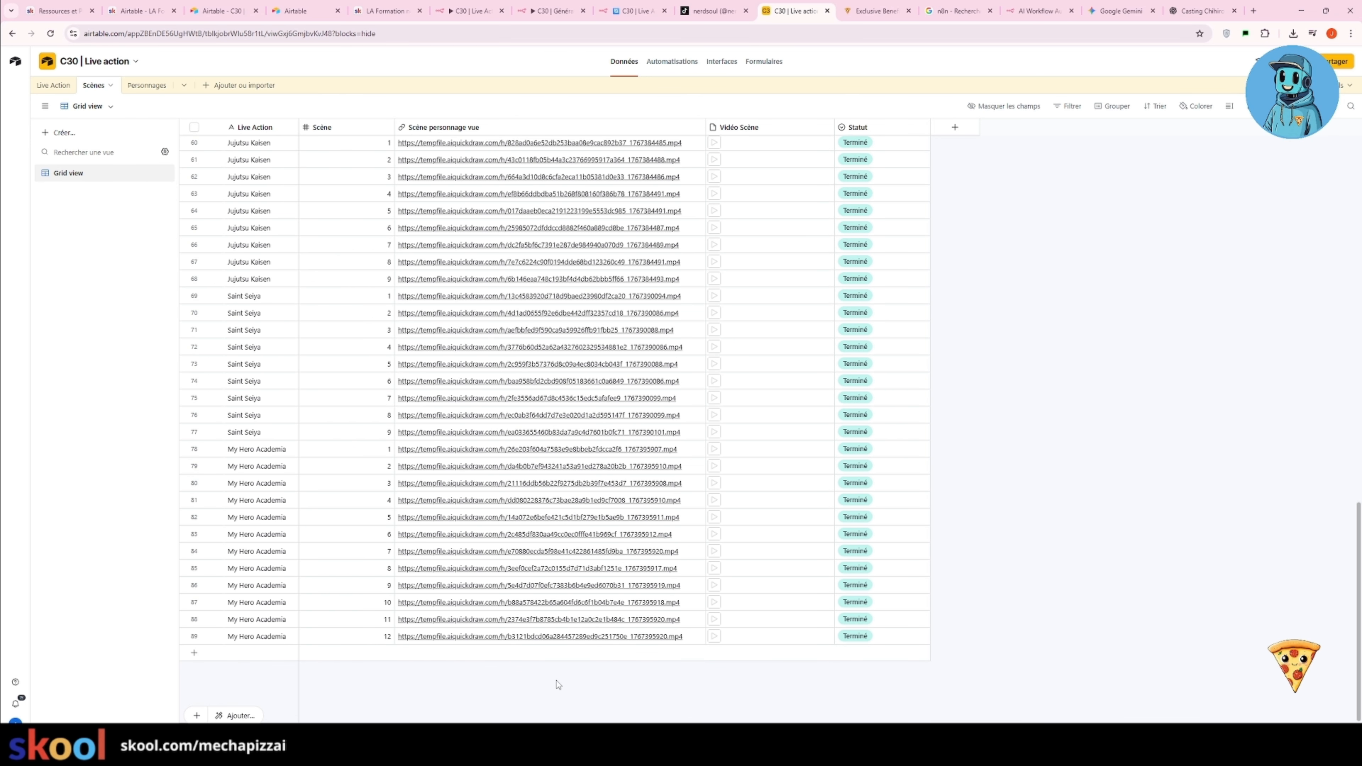
left_click(32, 85)
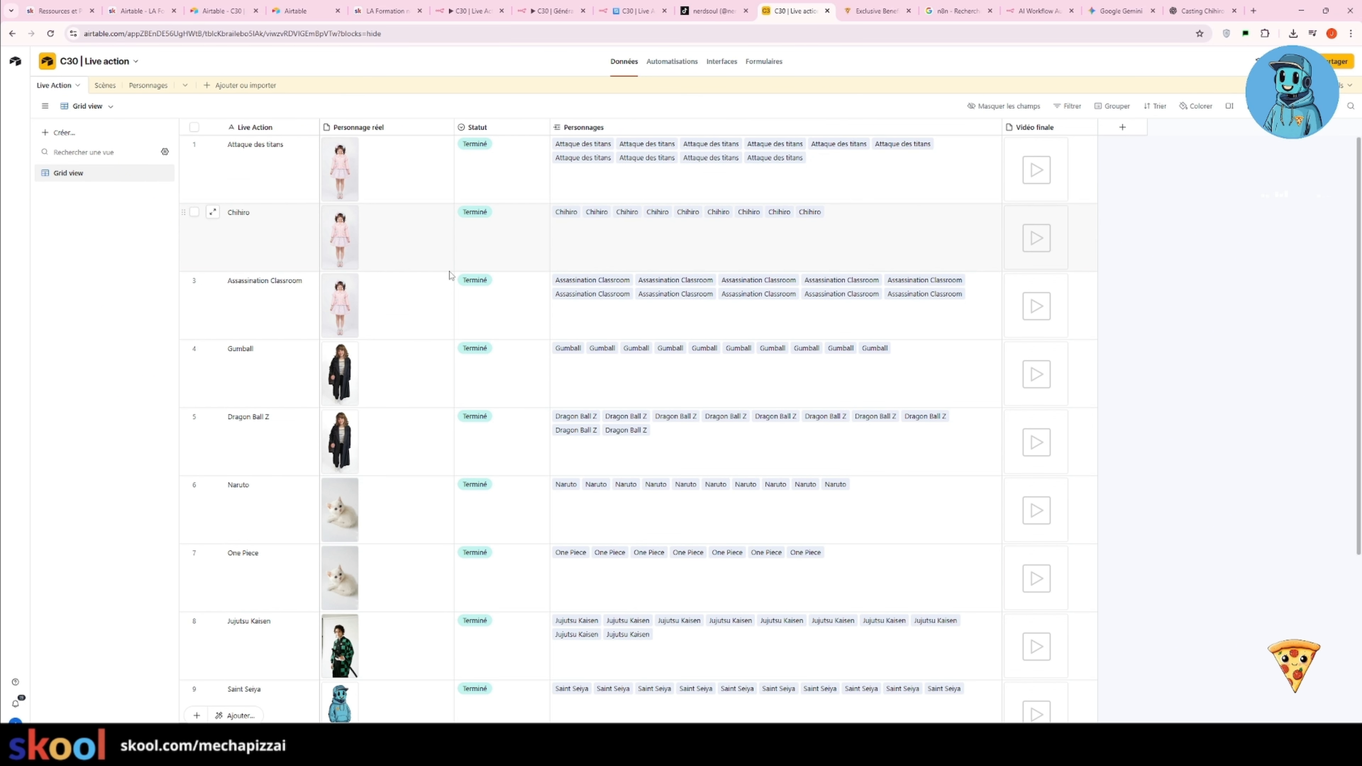
scroll(529, 437, "down", 5)
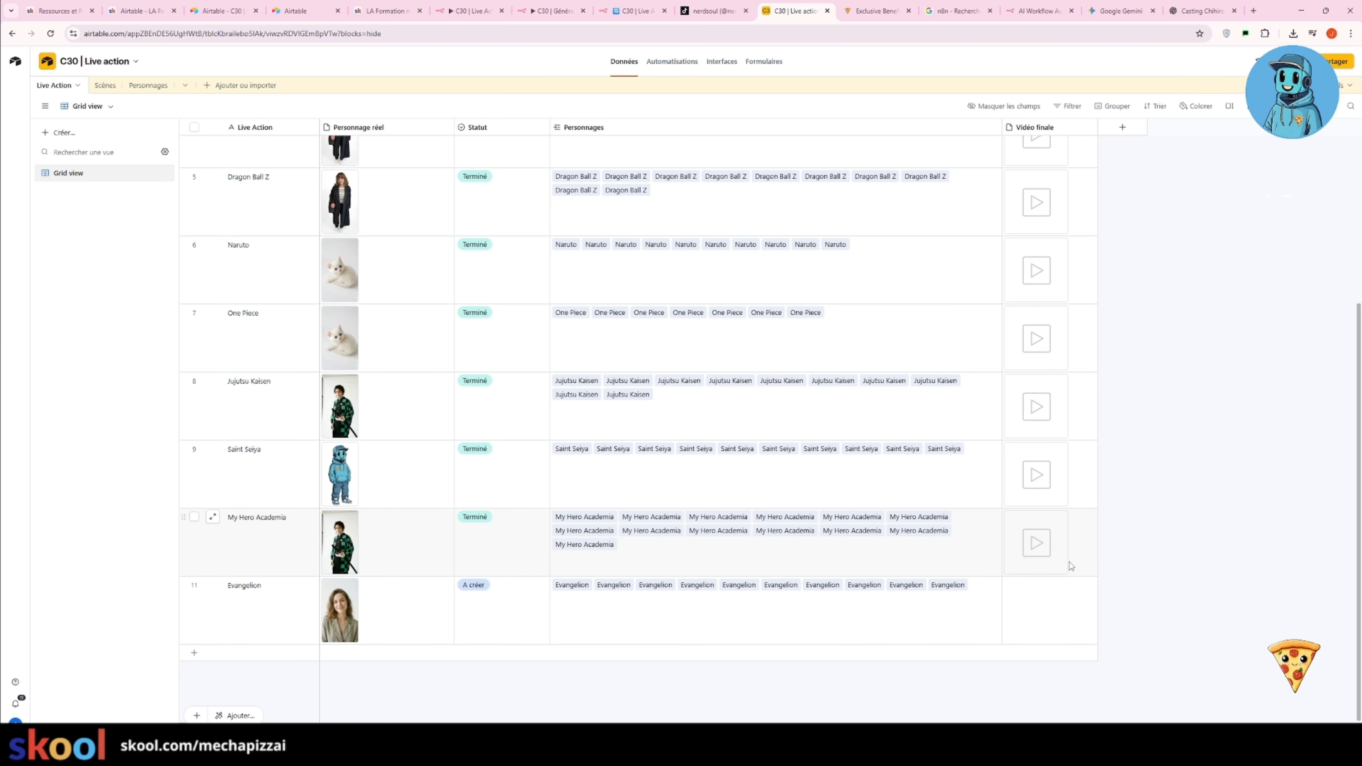
Open the final video attached to the My Hero Academia row of the Live Action table and play it.
left_click(1038, 547)
left_click(1039, 546)
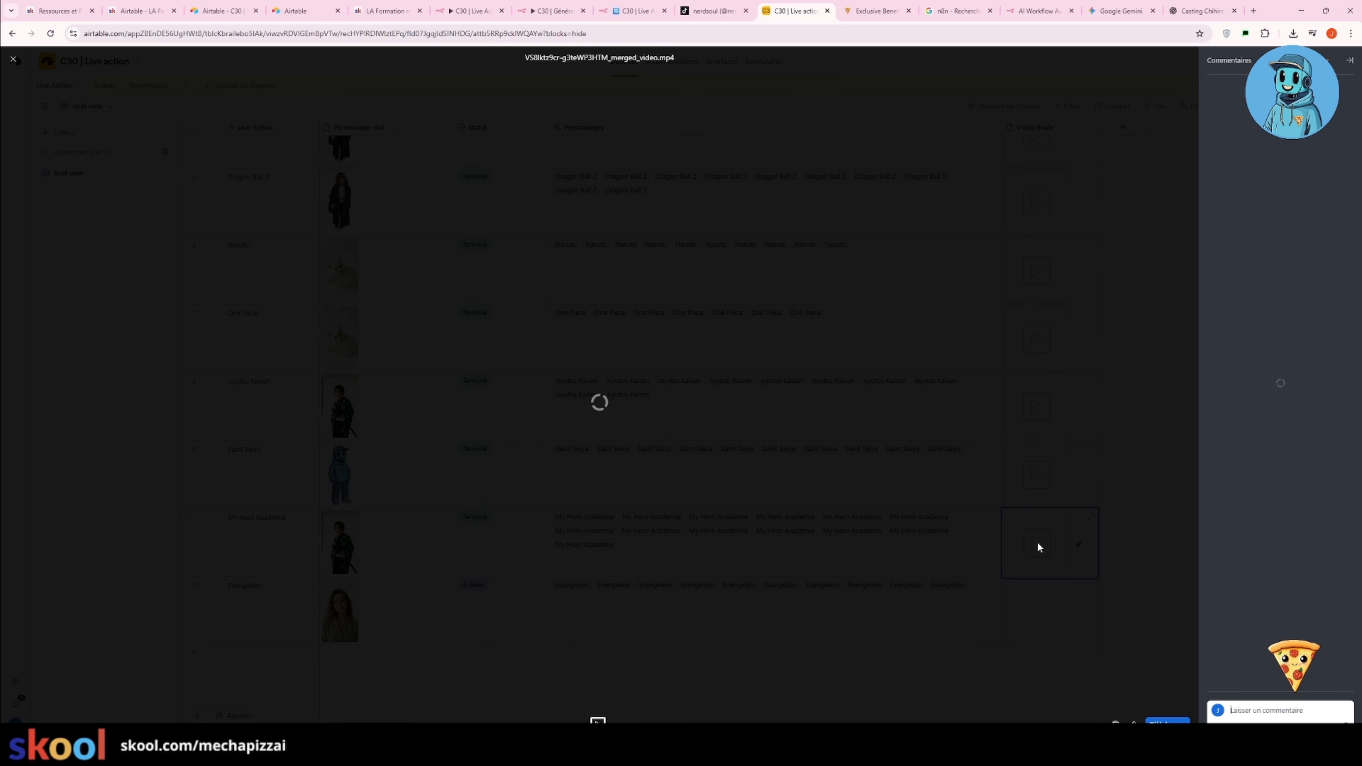
left_click(450, 680)
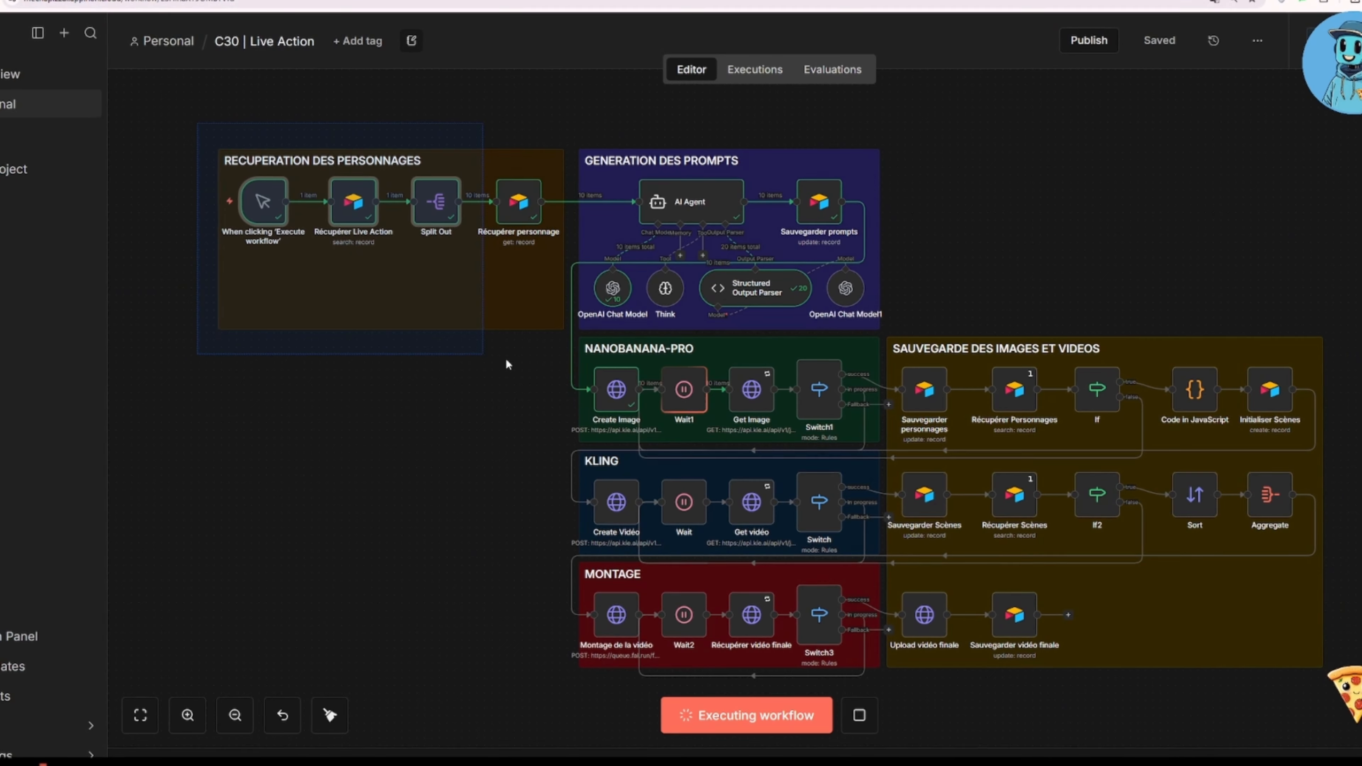
Inspect the Récupérer Live Action node in n8n and compare it with the row statuses in Airtable's Live Action table.
double_click(356, 203)
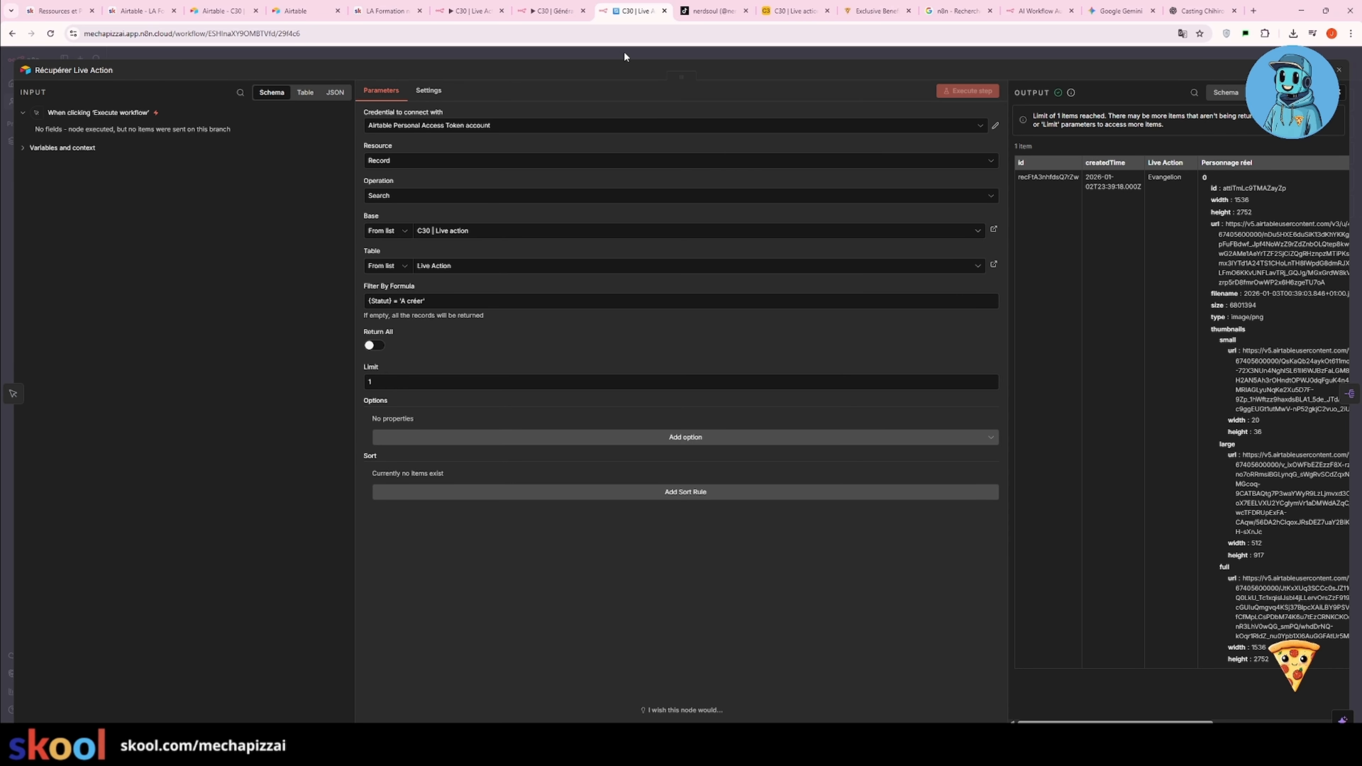
left_click(794, 10)
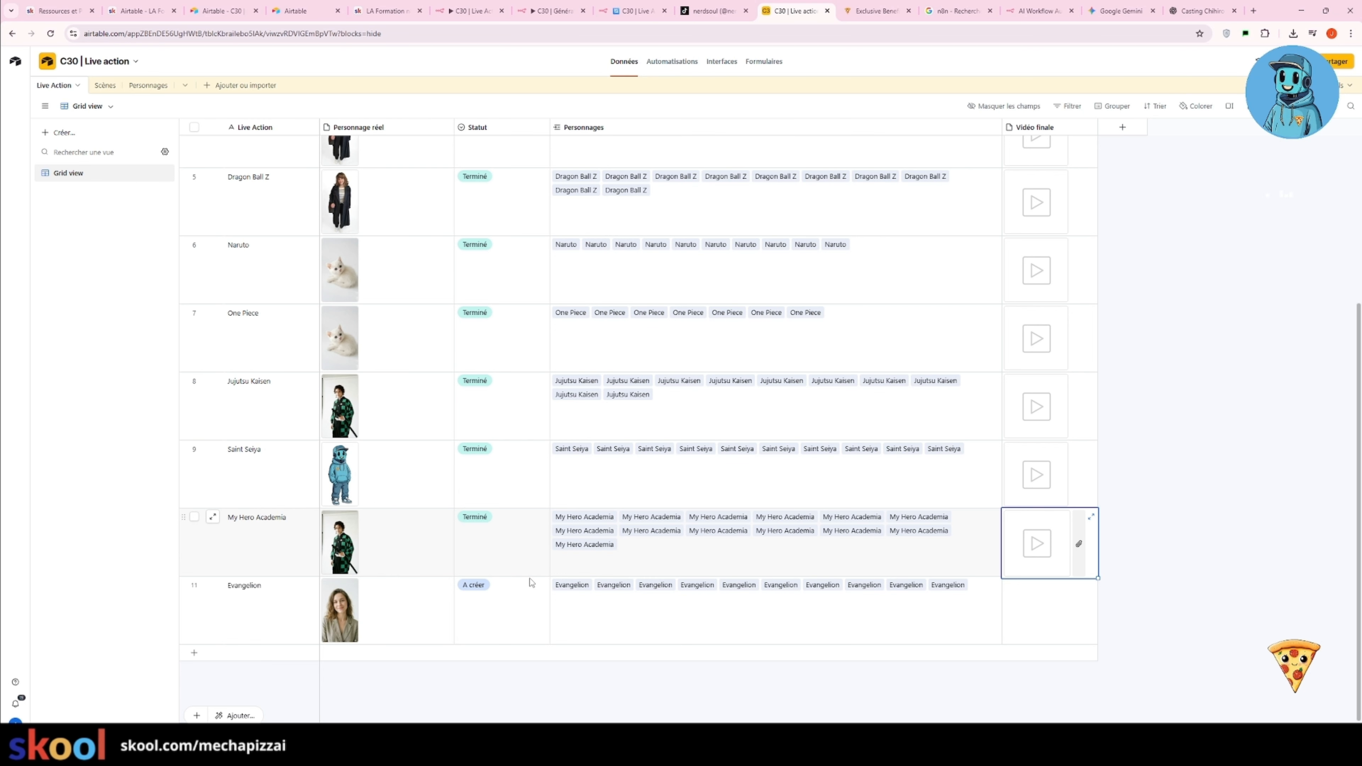
scroll(508, 604, "up", 3)
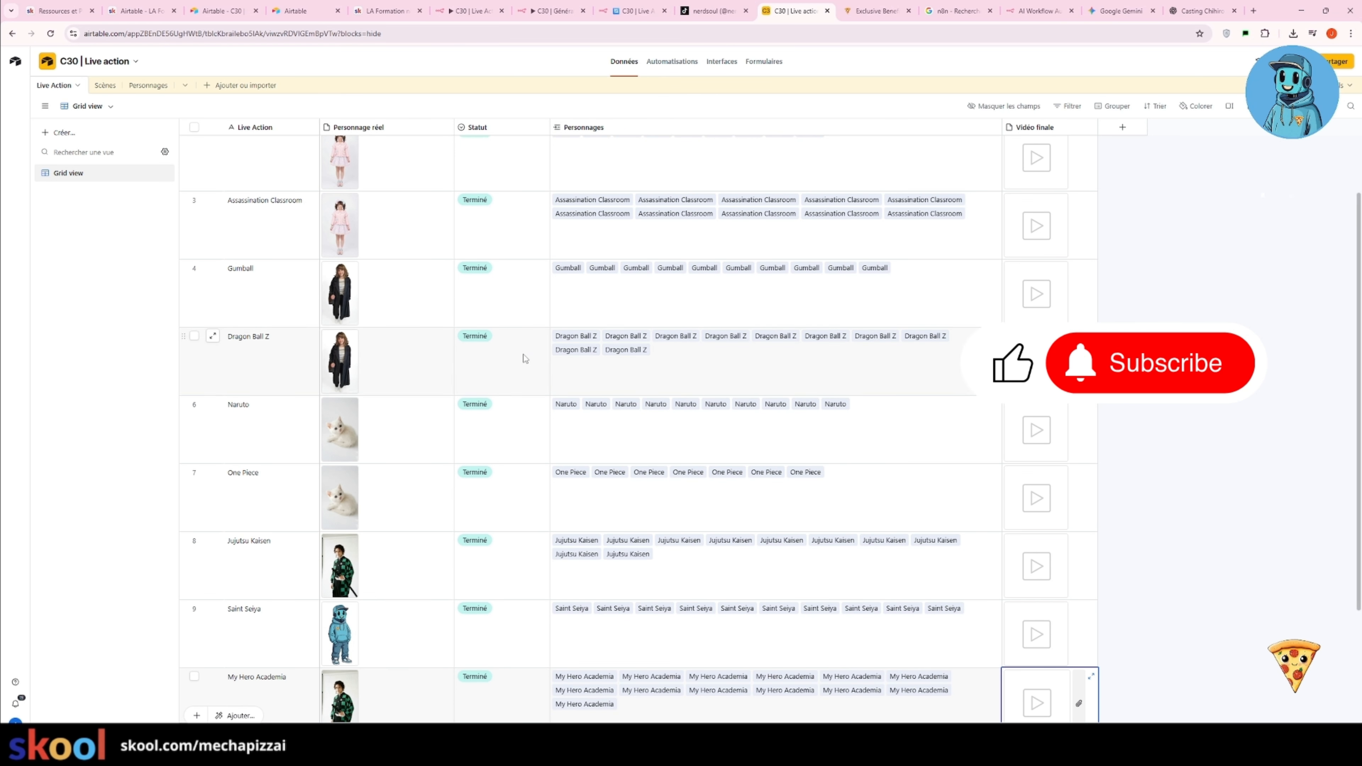
scroll(525, 361, "down", 3)
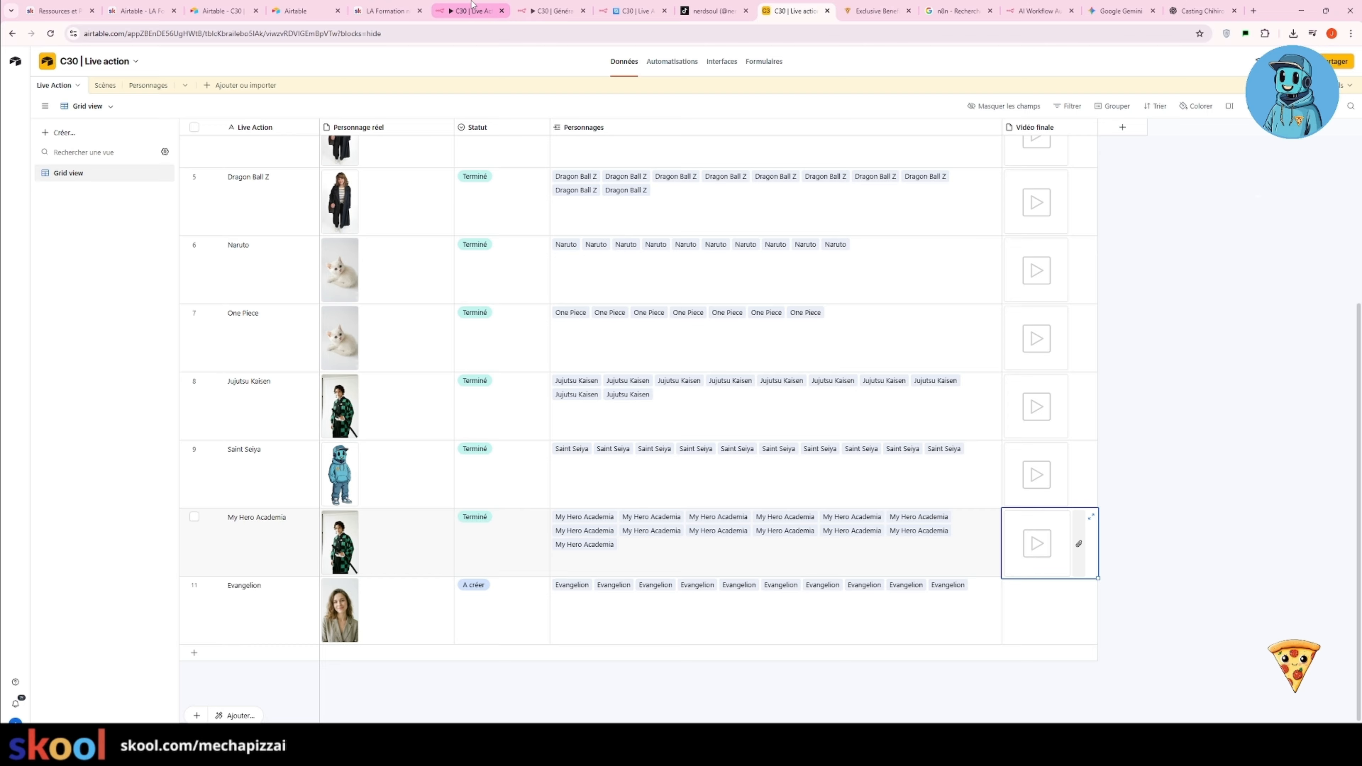
Return to the n8n workflow and inspect the settings and output of the Split Out and Récupérer personnage nodes.
left_click(635, 11)
double_click(464, 231)
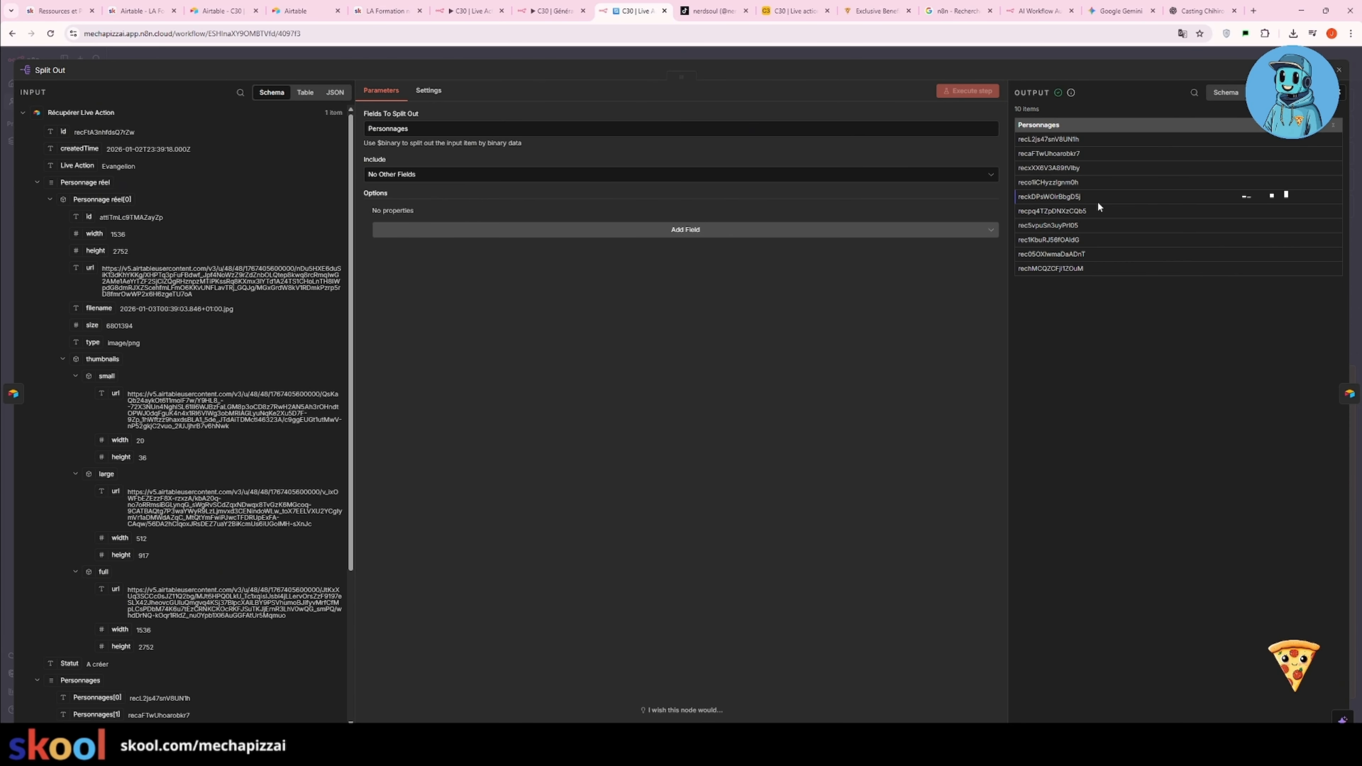
left_click(988, 51)
double_click(541, 231)
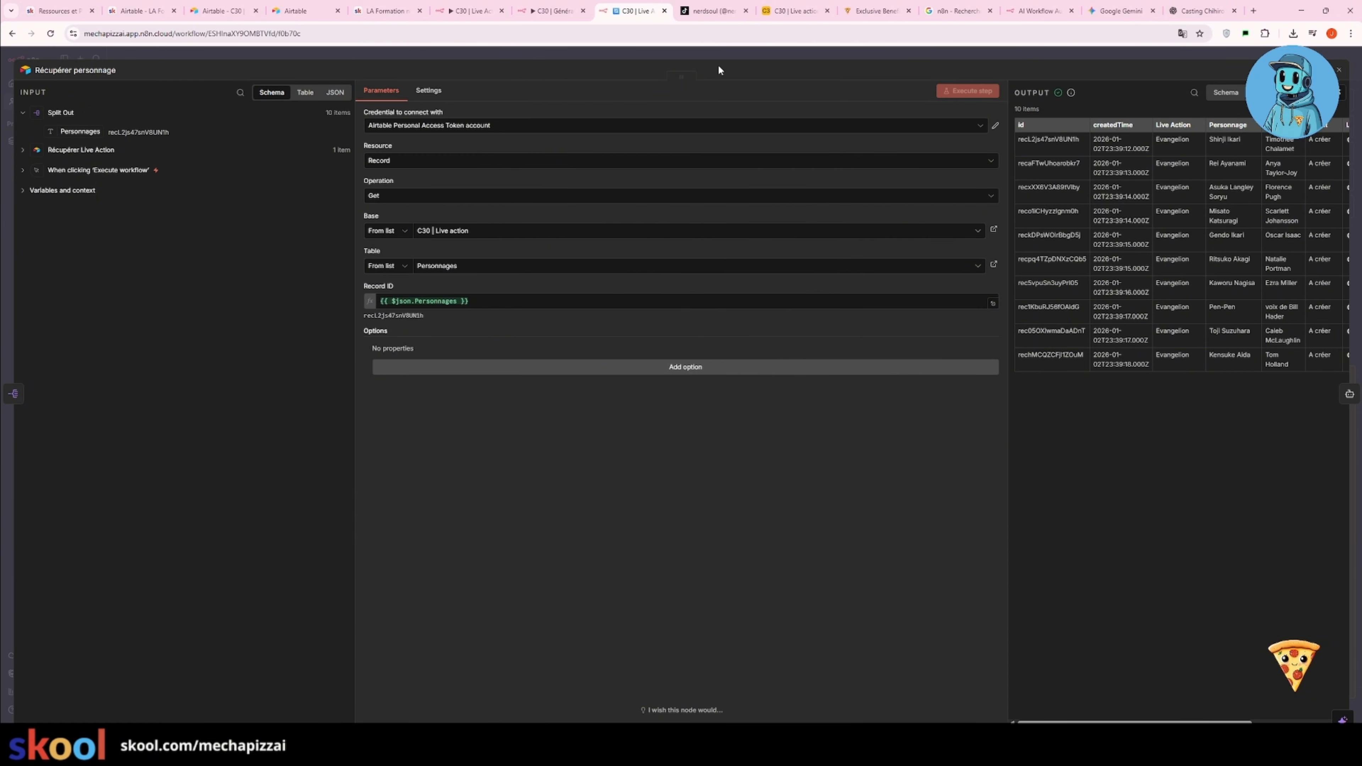
left_click(722, 51)
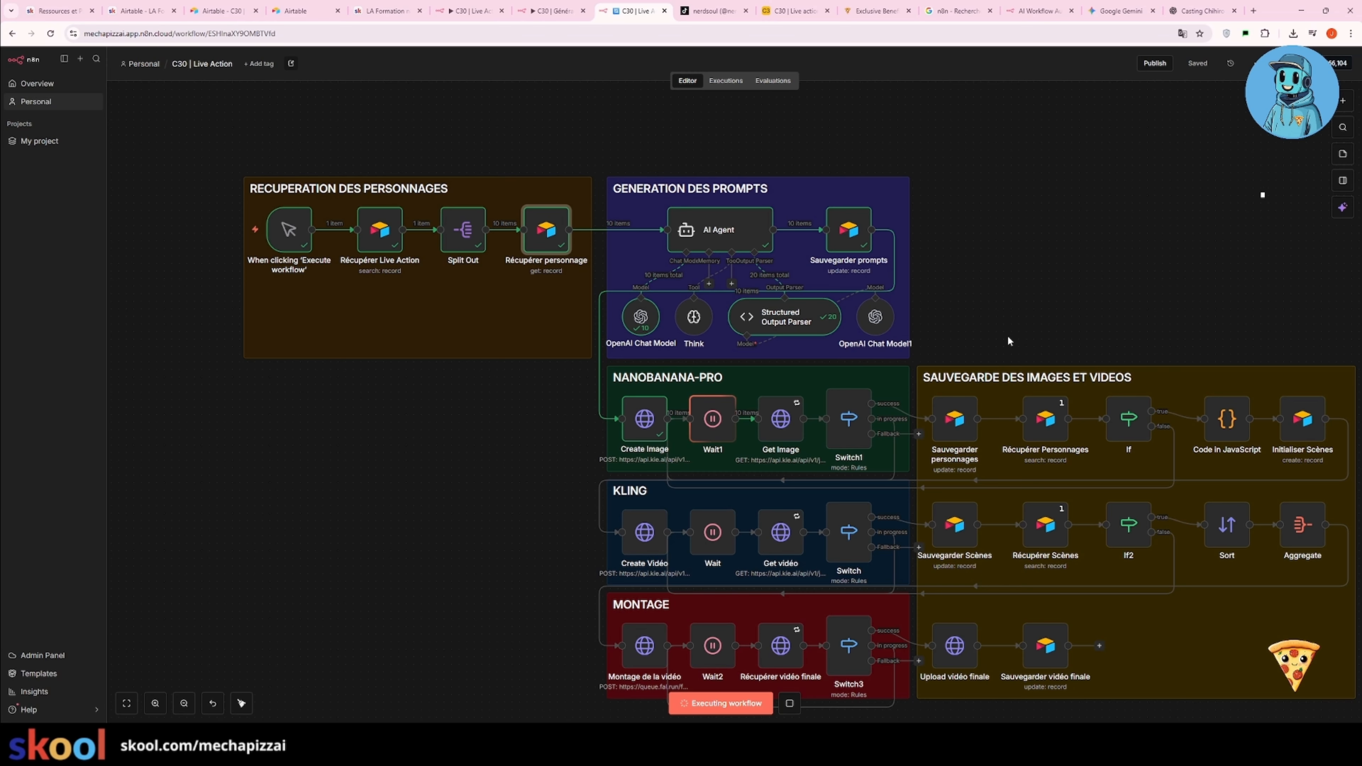
Examine the AI Agent node's user message in the expanded expression editor, including its character and Live Action variables and their resolved values.
double_click(714, 228)
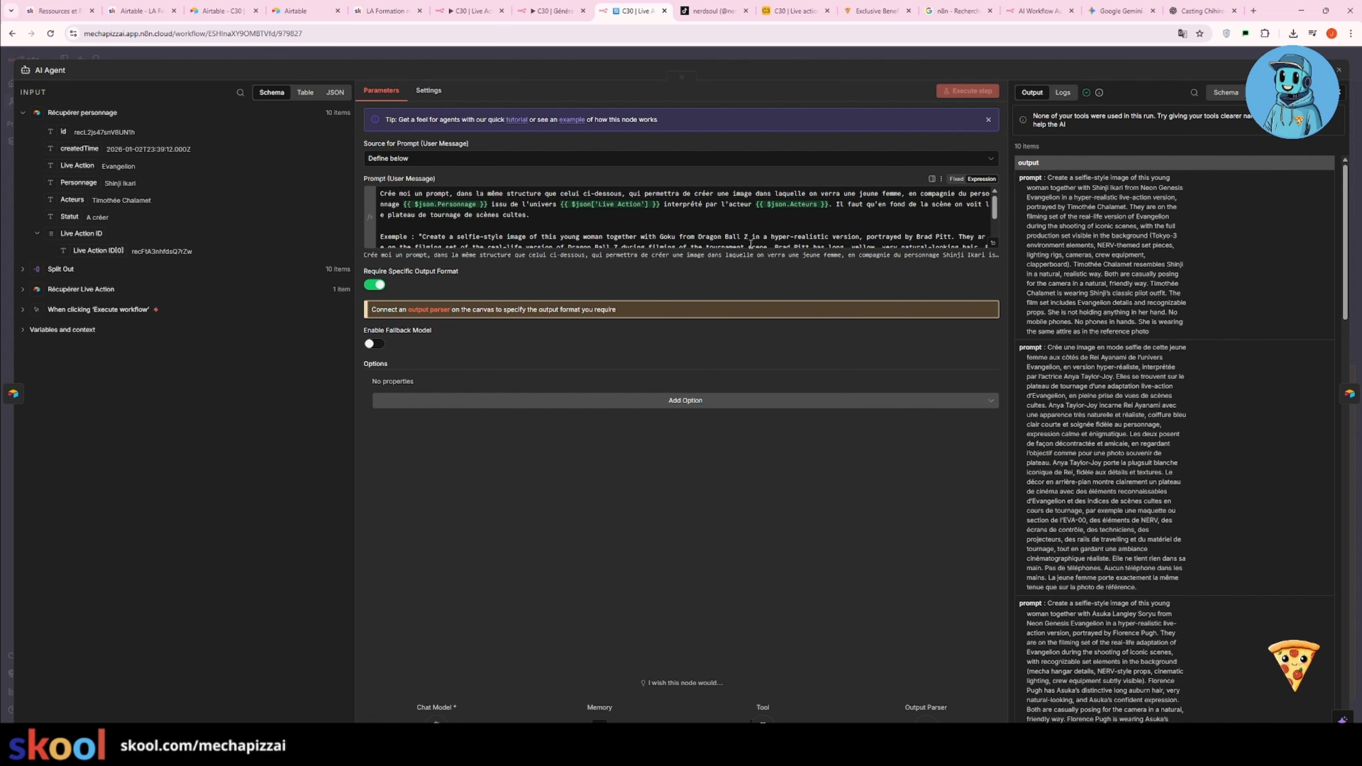
left_click(992, 245)
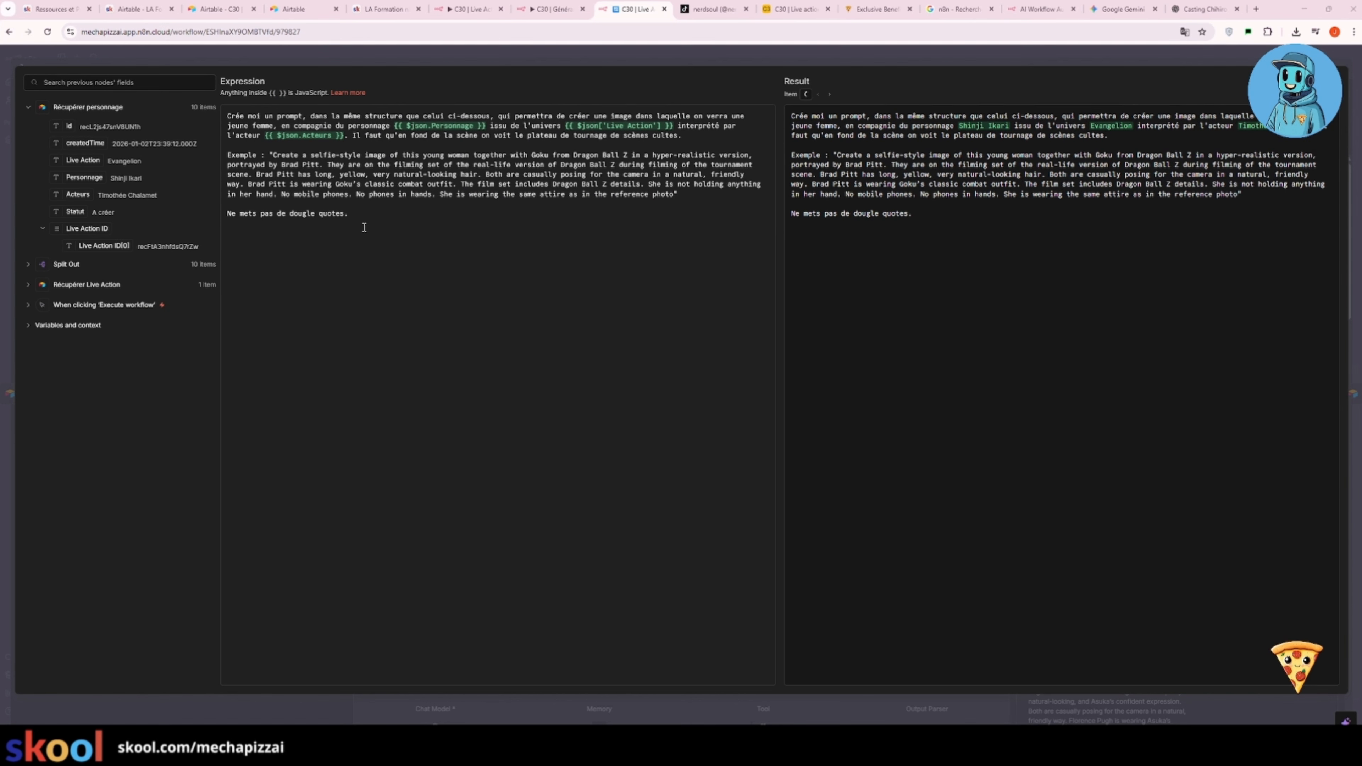
key("ctrl+a")
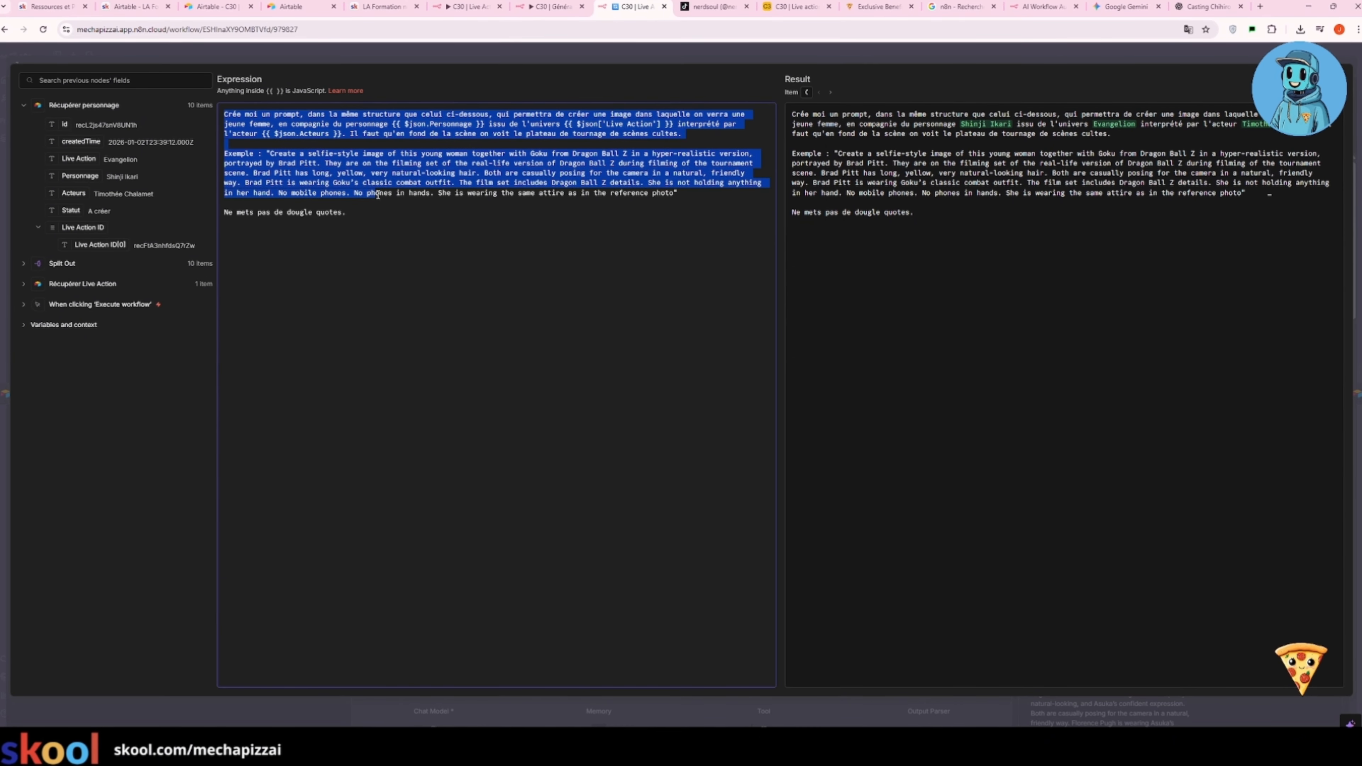
left_click(388, 216)
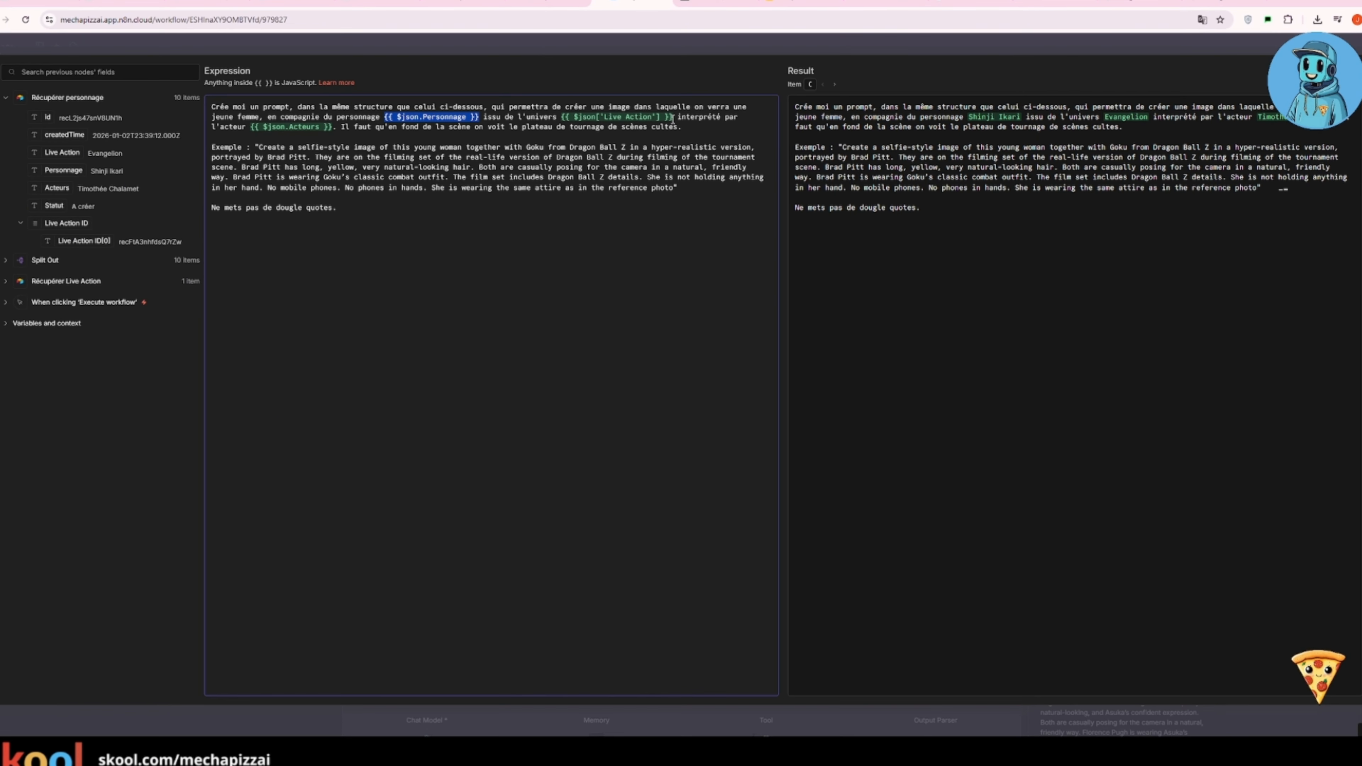
left_click_drag(674, 118, 607, 118)
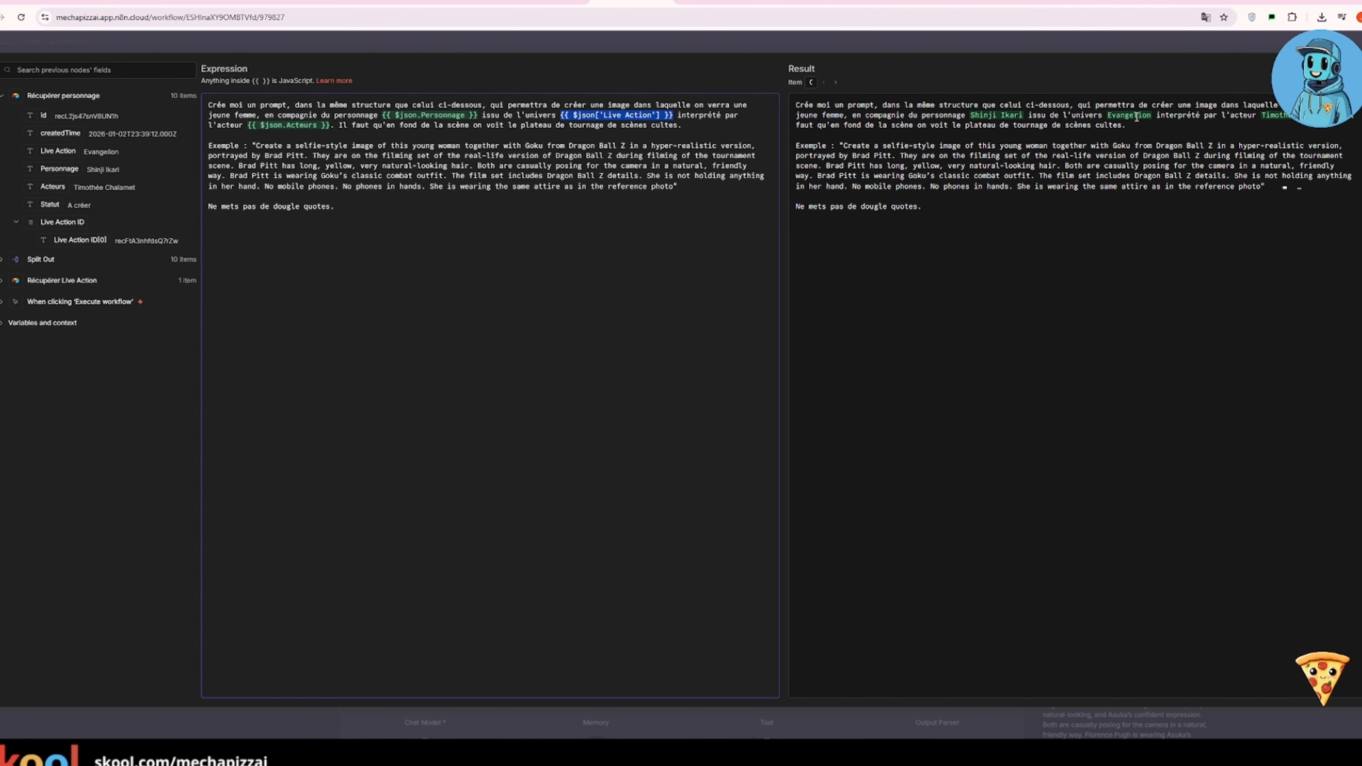
left_click(1054, 119)
key("ctrl+a")
left_click(1054, 119)
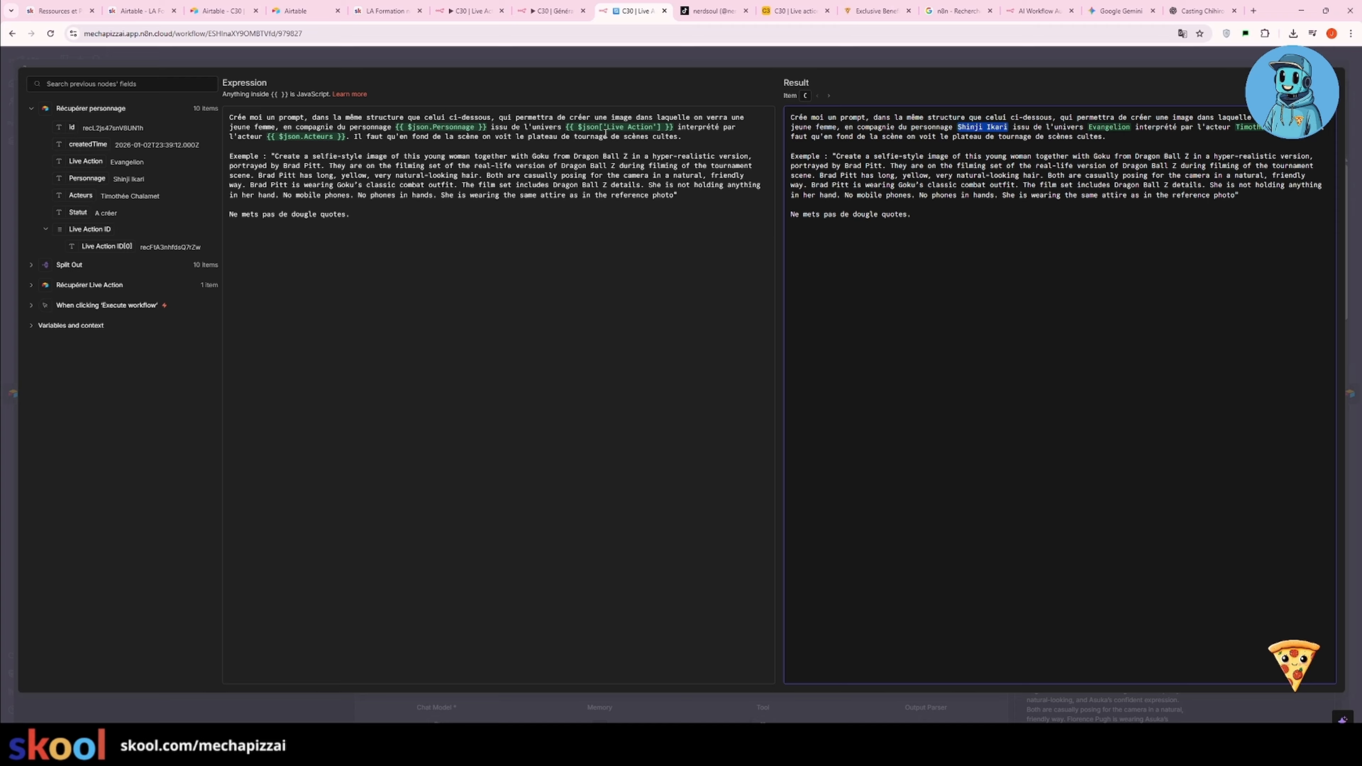
left_click(899, 59)
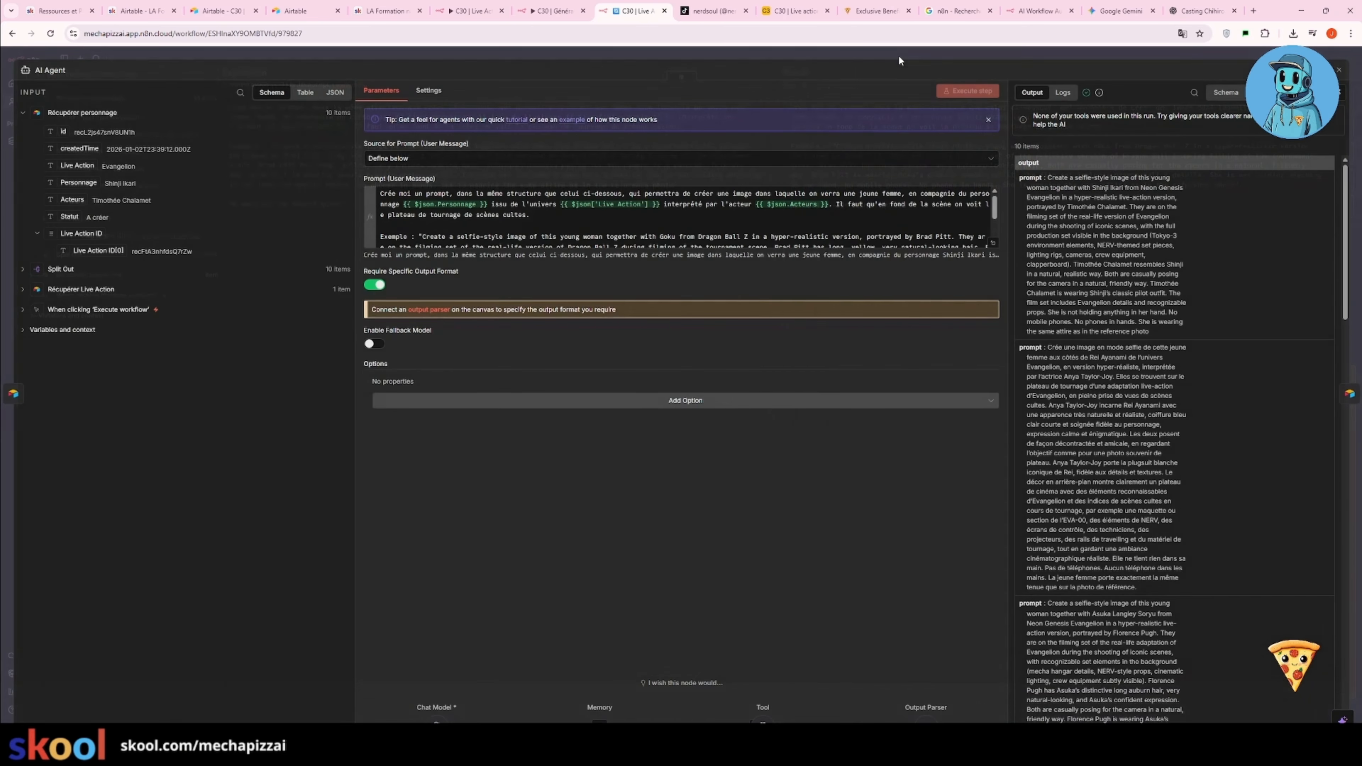
left_click(814, 51)
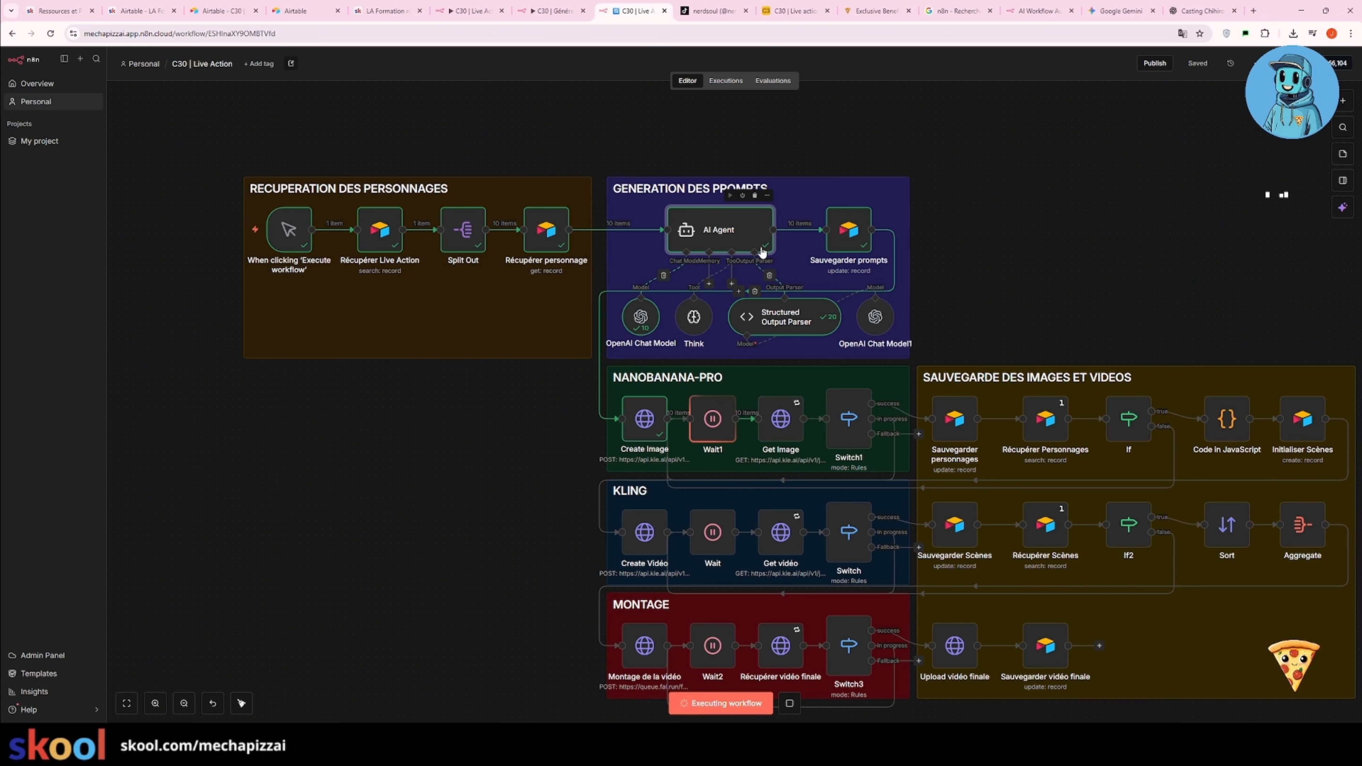
Read through the image prompts generated in the AI Agent node's output.
double_click(750, 239)
scroll(1067, 198, "down", 2)
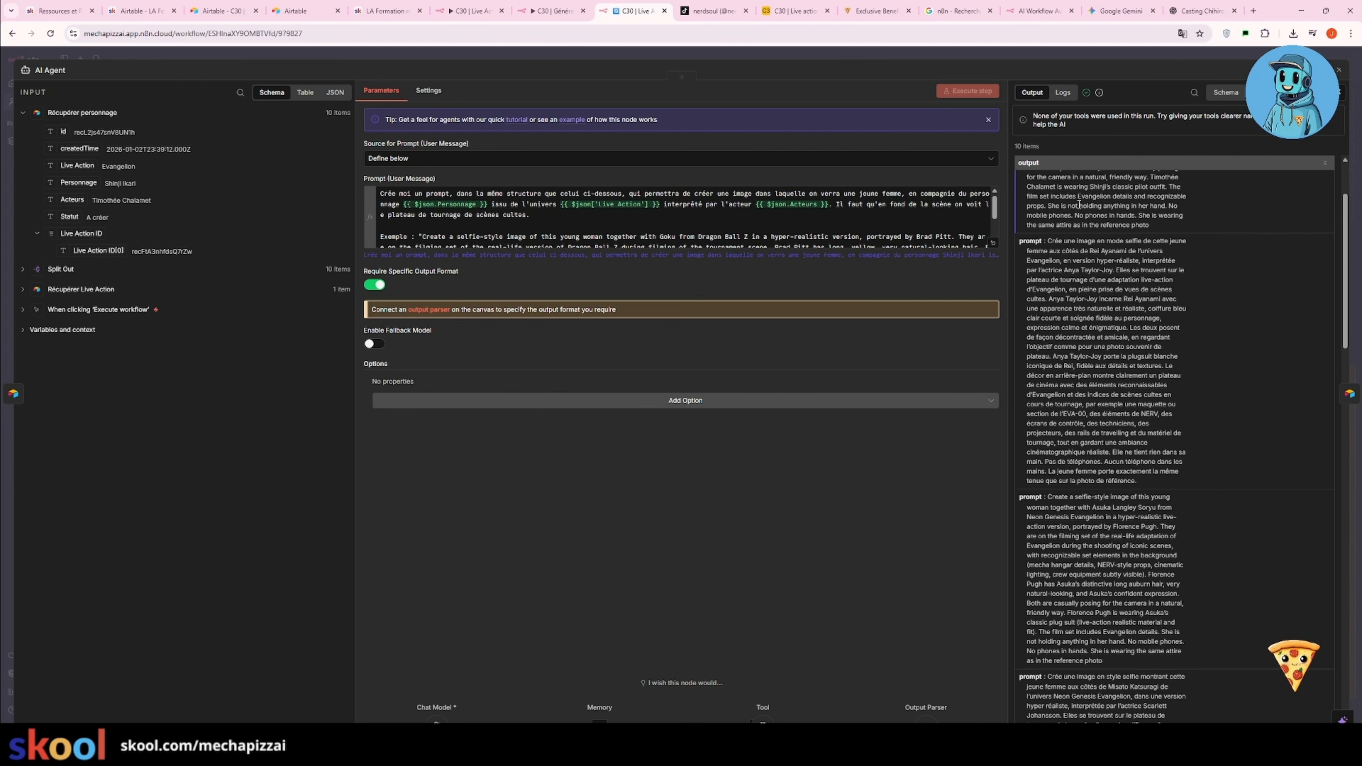
scroll(1108, 412, "down", 15)
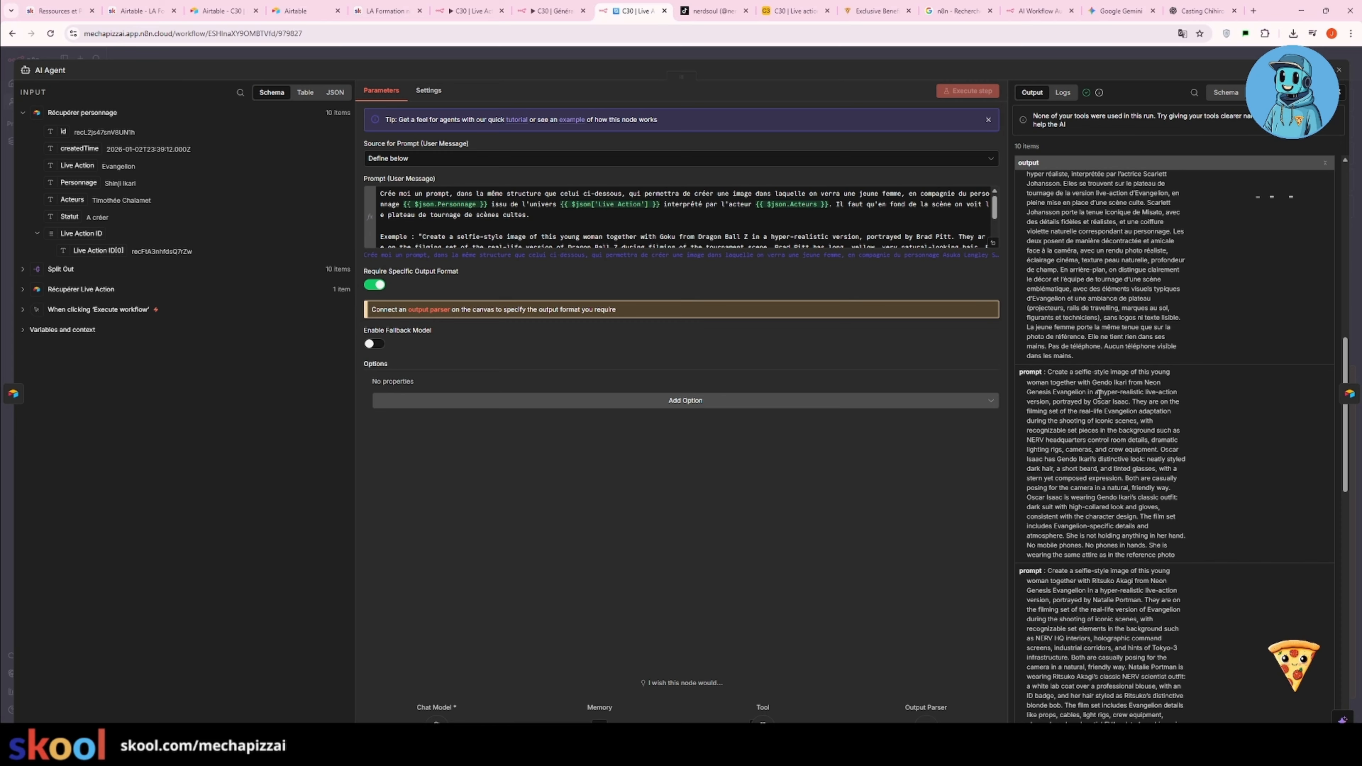
scroll(1097, 398, "down", 3)
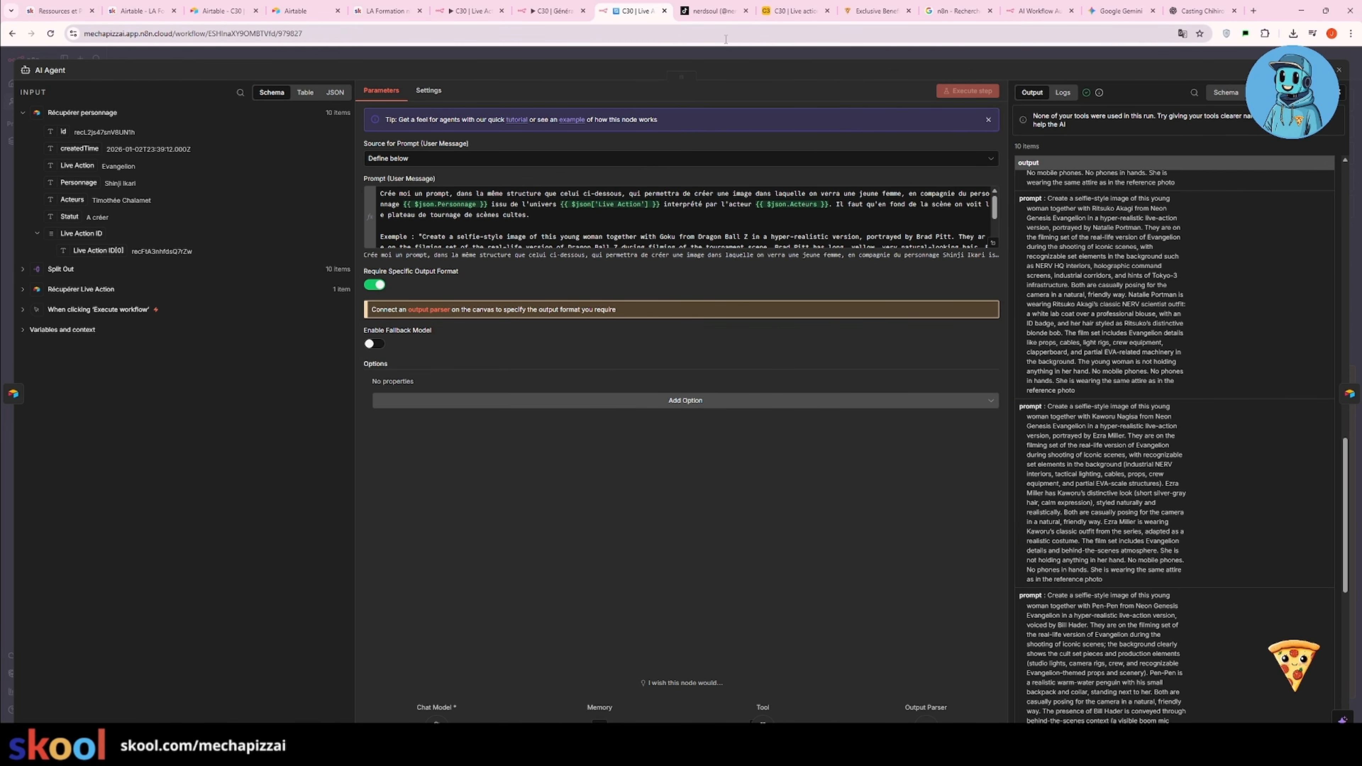
key("Escape")
Inspect the Sauvegarder prompts node, and check the prompts and statuses of the Evangelion rows in Airtable's Personnages table.
double_click(852, 219)
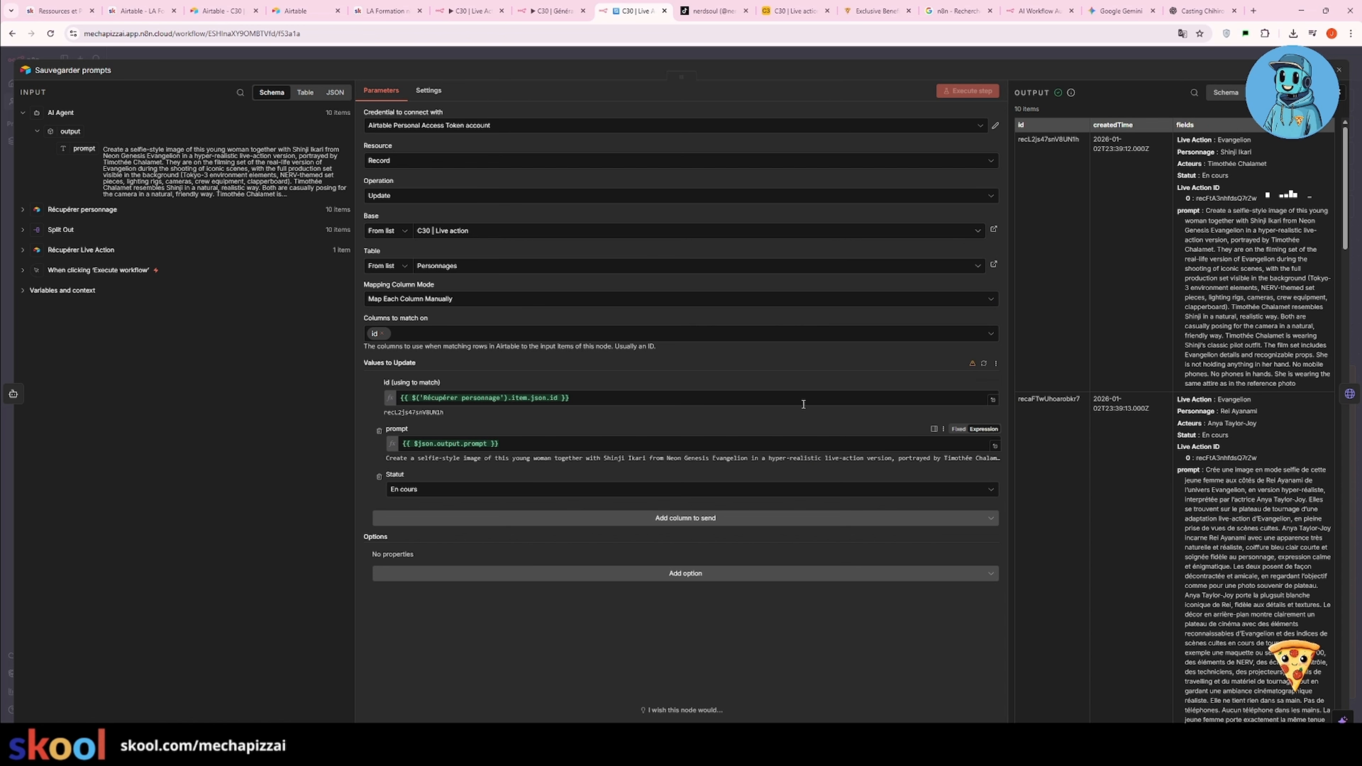
left_click(966, 57)
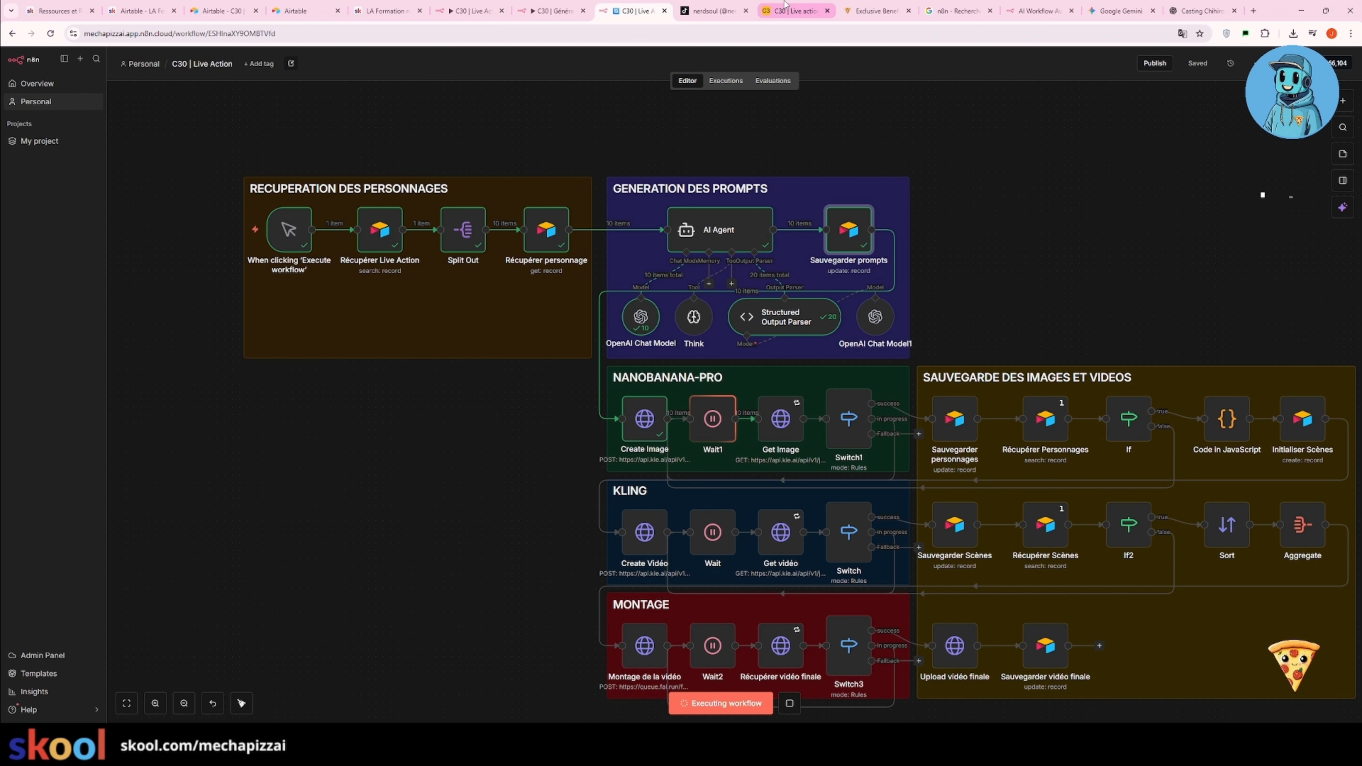
left_click(795, 10)
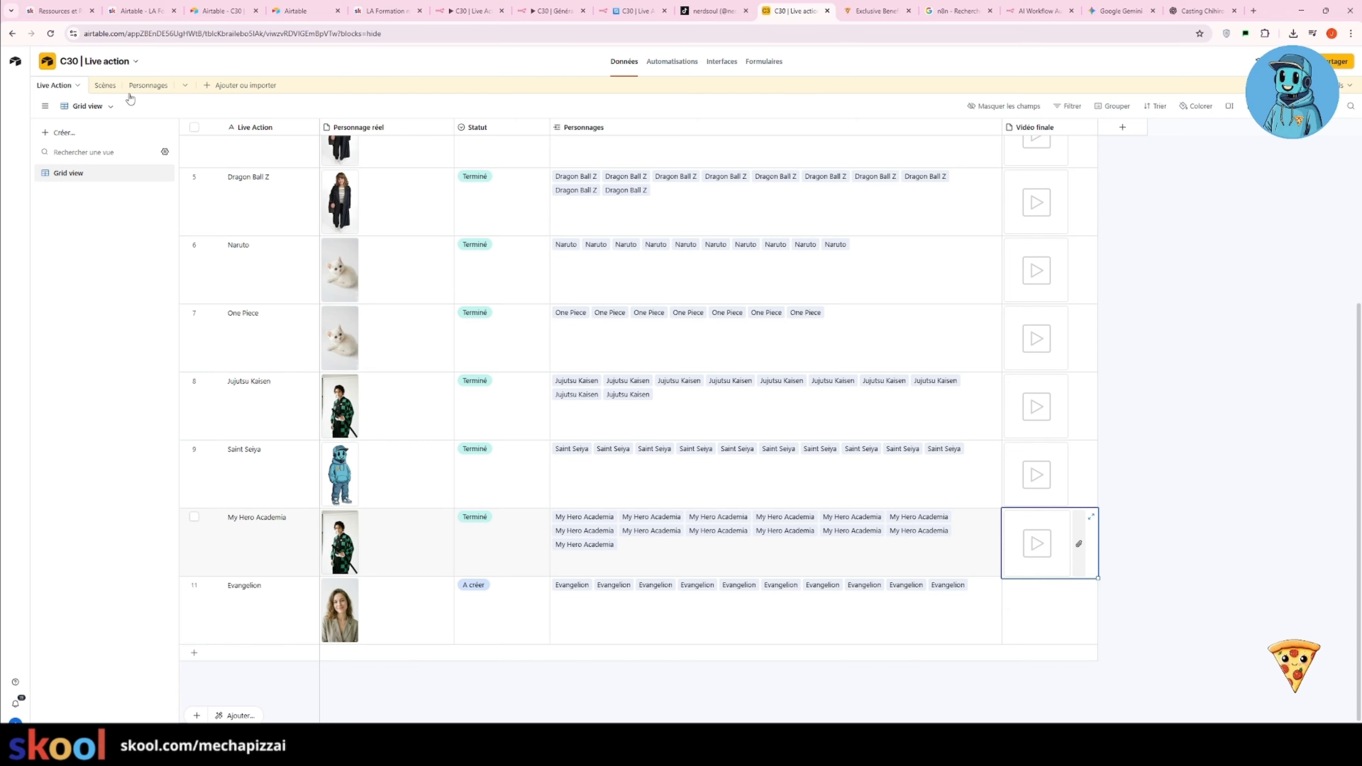
left_click(144, 85)
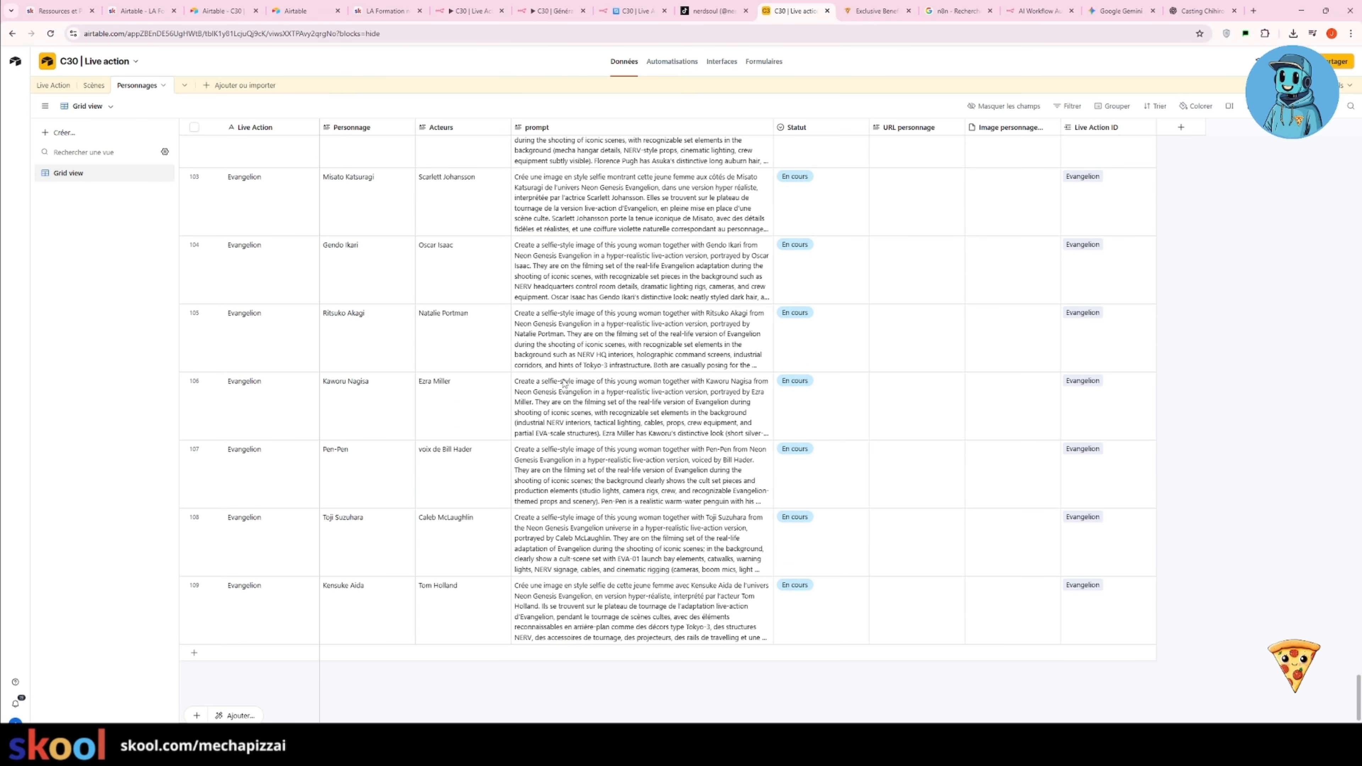
scroll(563, 382, "up", 2)
scroll(268, 357, "up", 1)
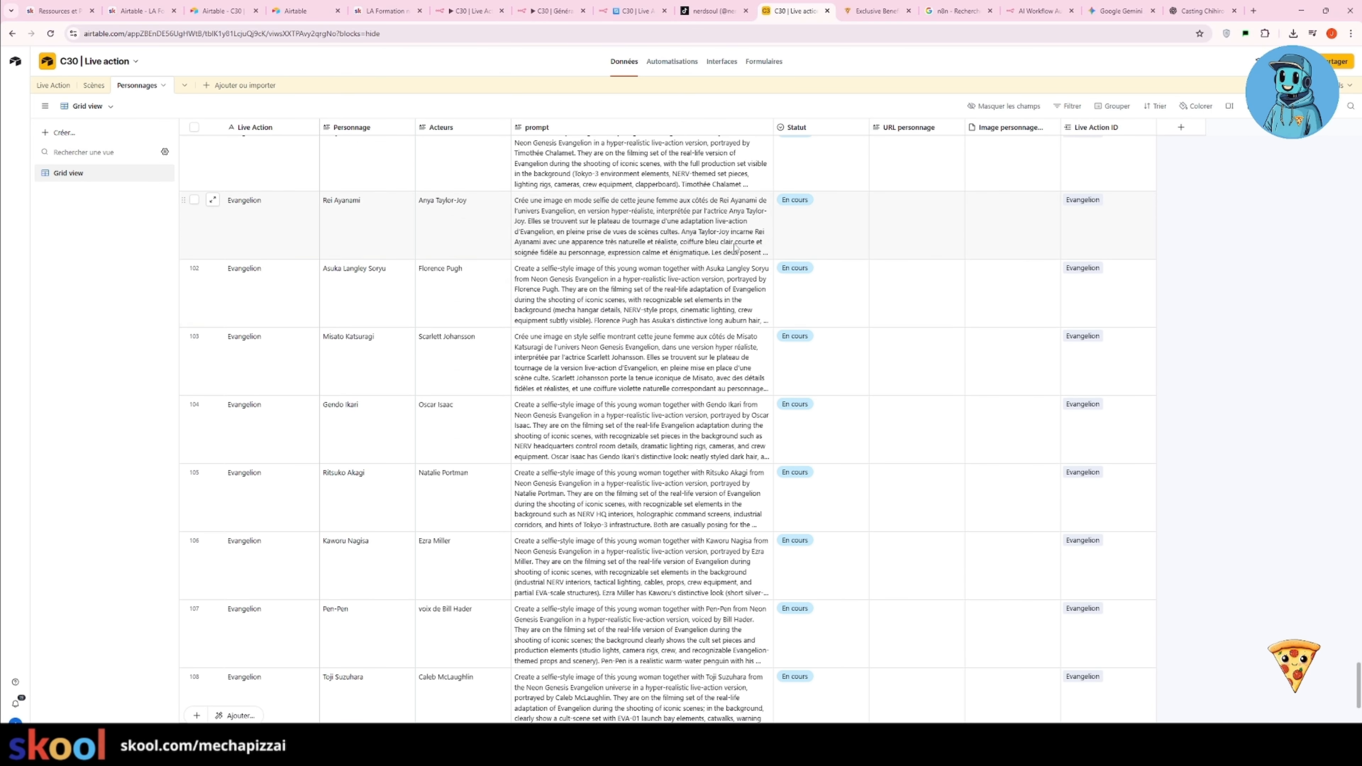
scroll(627, 290, "up", 2)
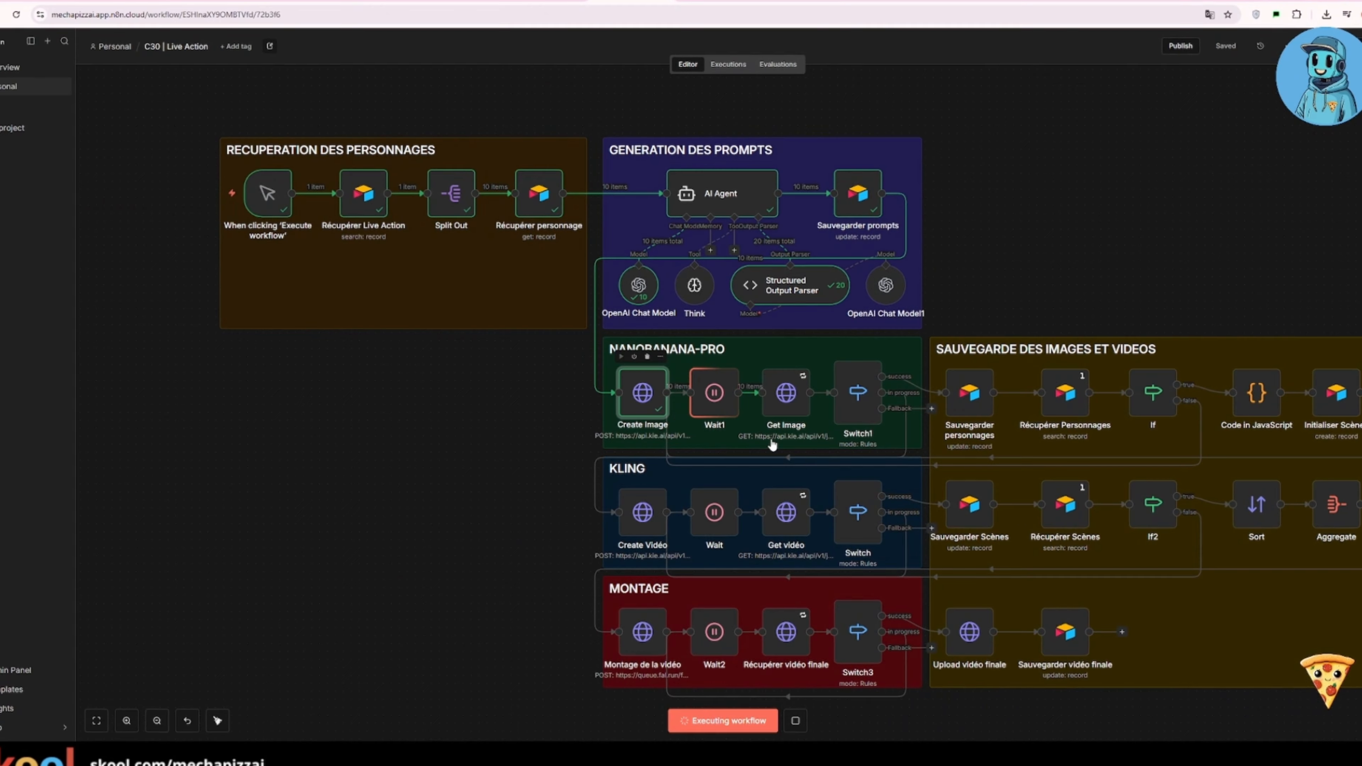
Examine the Create Image node's JSON body in n8n in the expanded editor, including its prompt and image_input expressions.
double_click(641, 401)
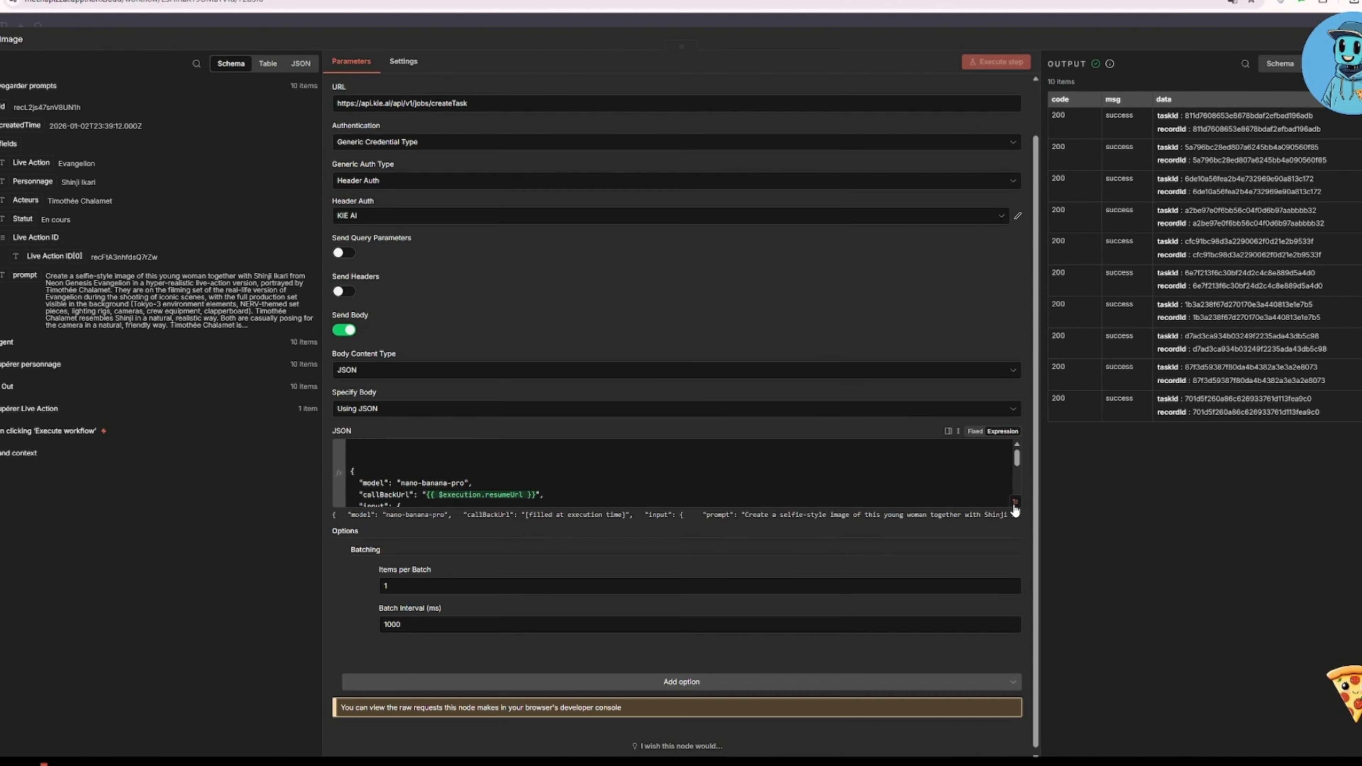
left_click(1011, 500)
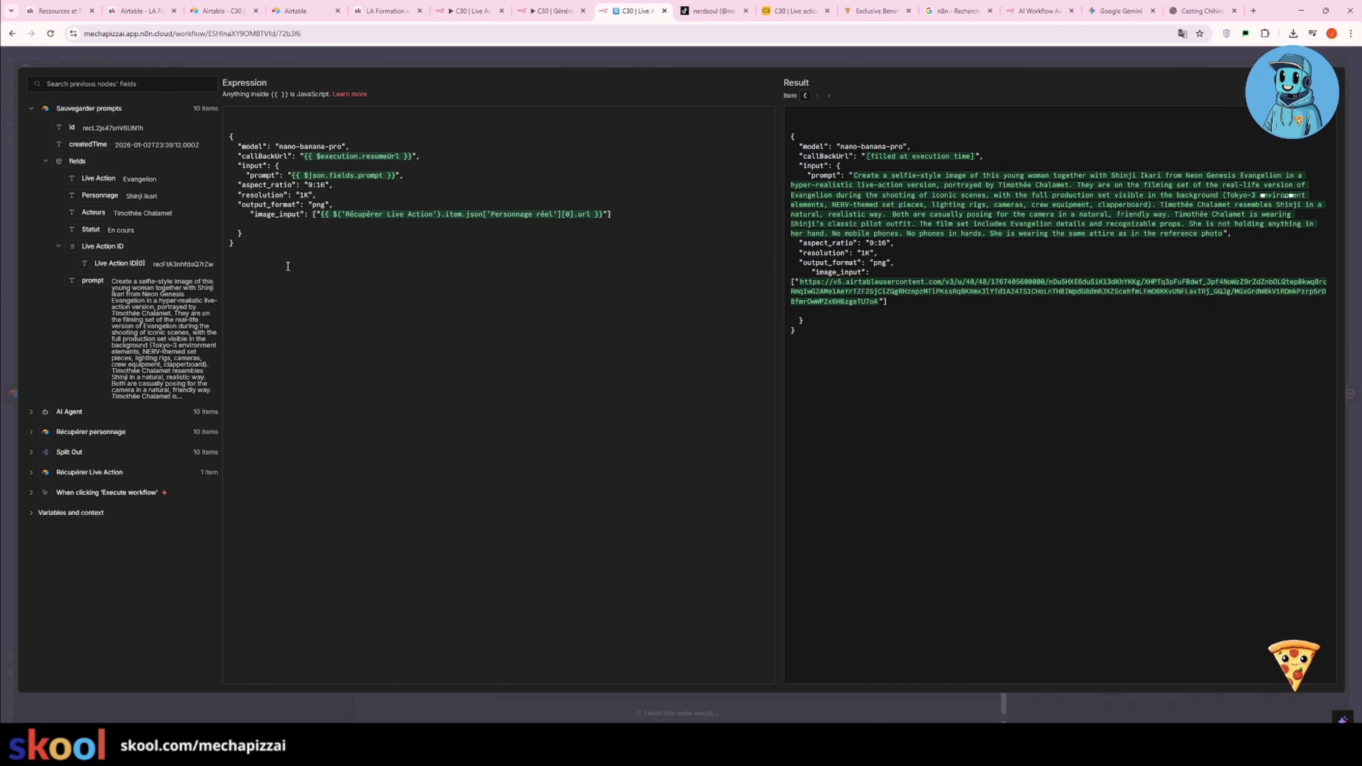
left_click_drag(288, 266, 214, 136)
left_click(382, 258)
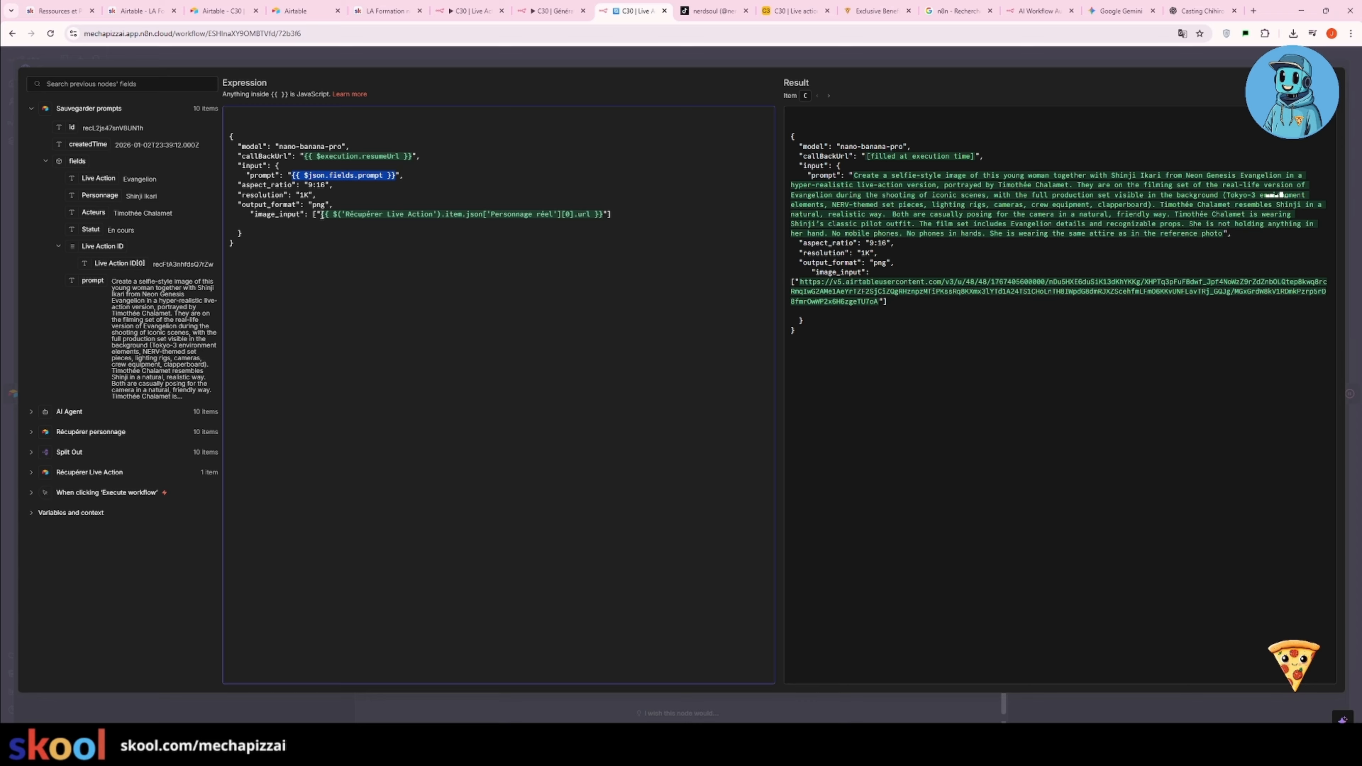
mouse_move(321, 215)
left_mouse_down()
mouse_move(608, 215)
mouse_move(318, 211)
left_mouse_up()
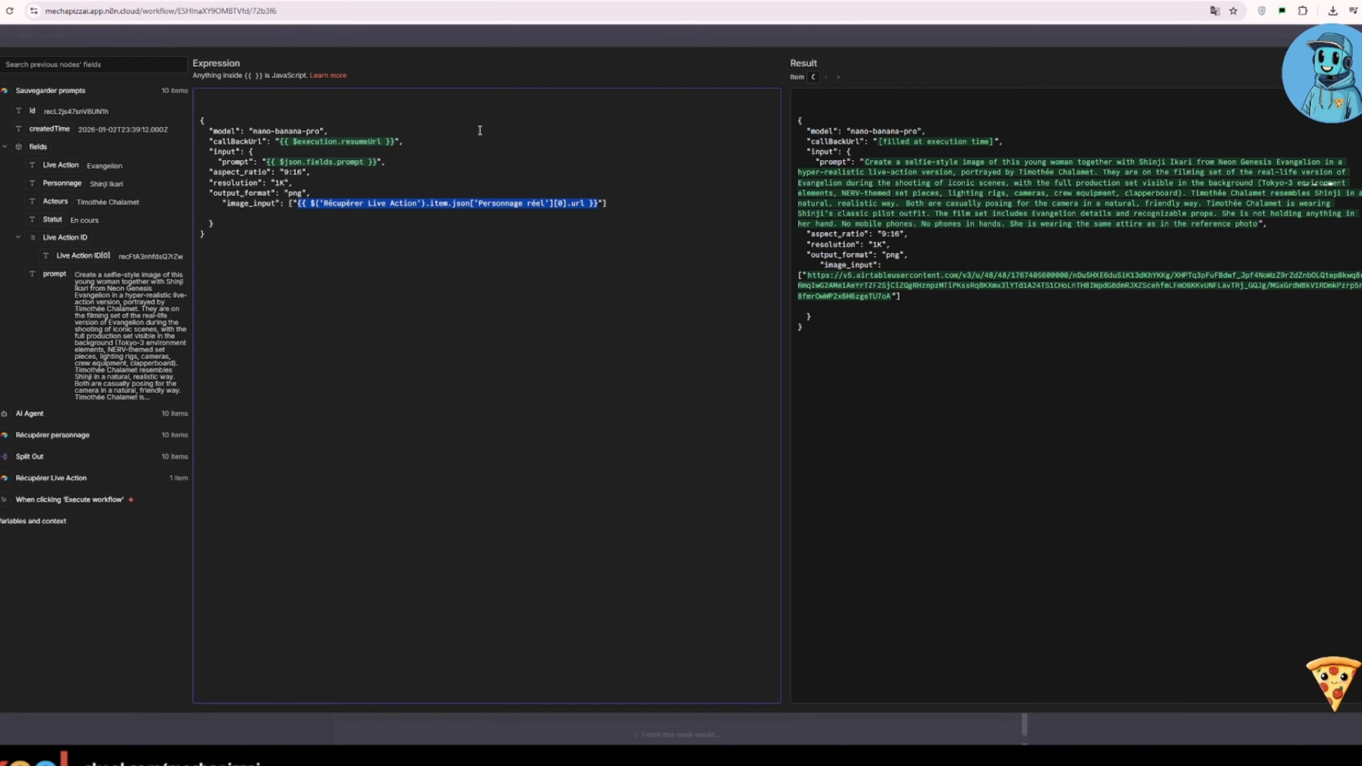
left_click(812, 32)
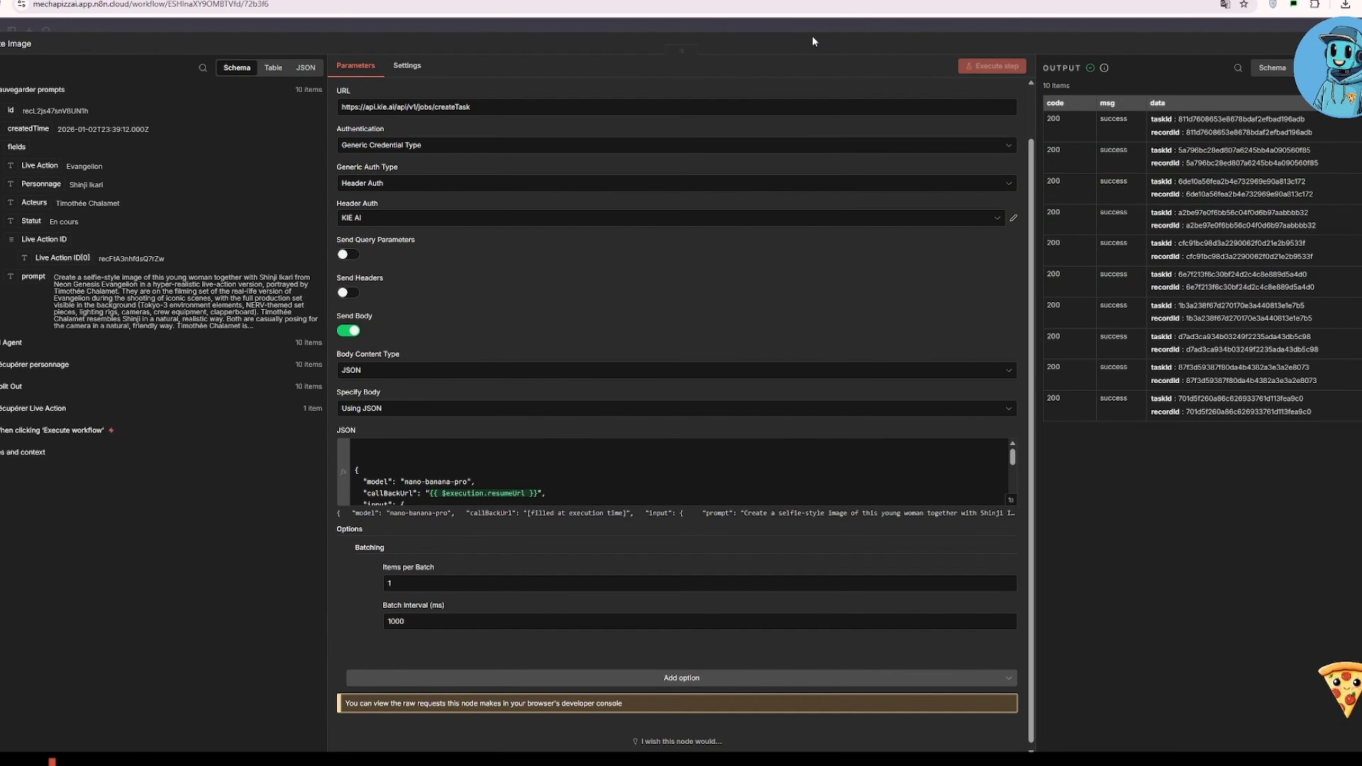
Close the Create Image node and inspect the resume mode and wait duration of the Wait1 node.
left_click(763, 25)
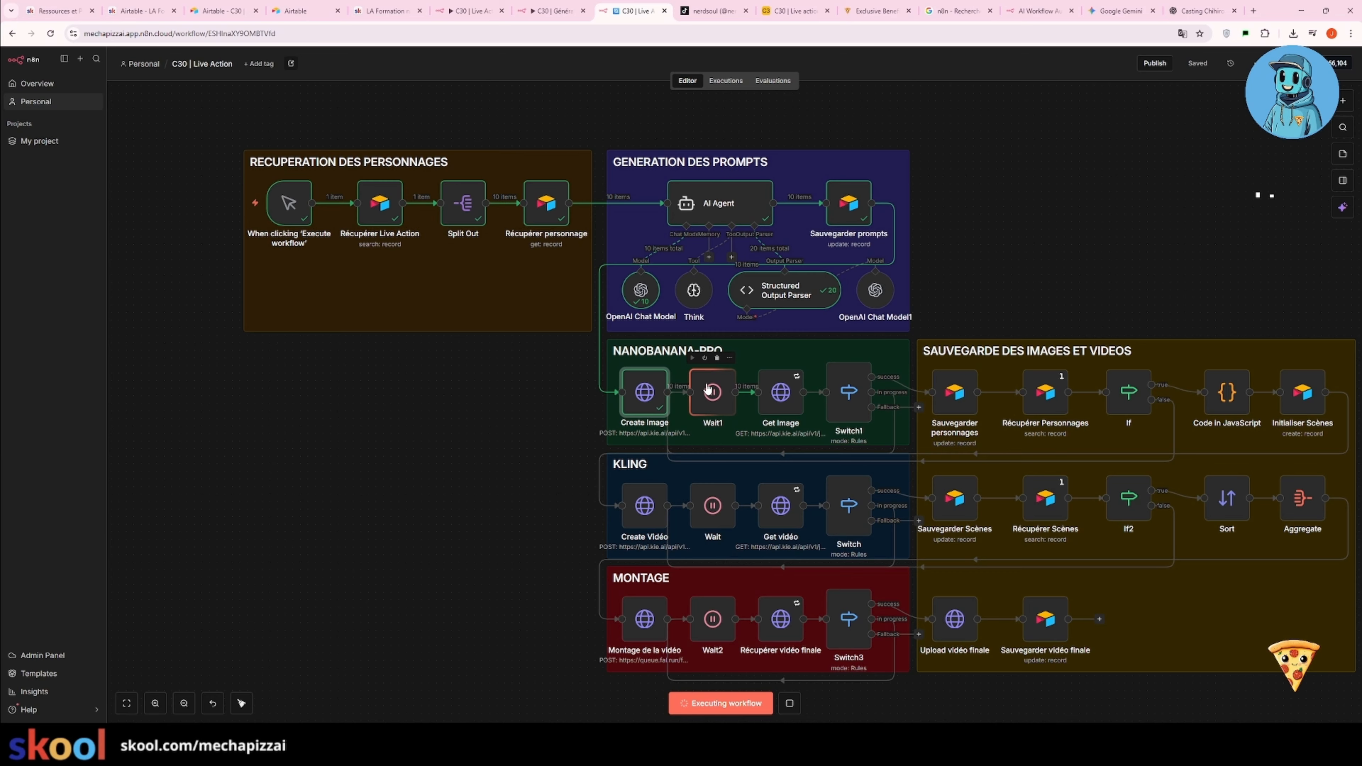
double_click(709, 390)
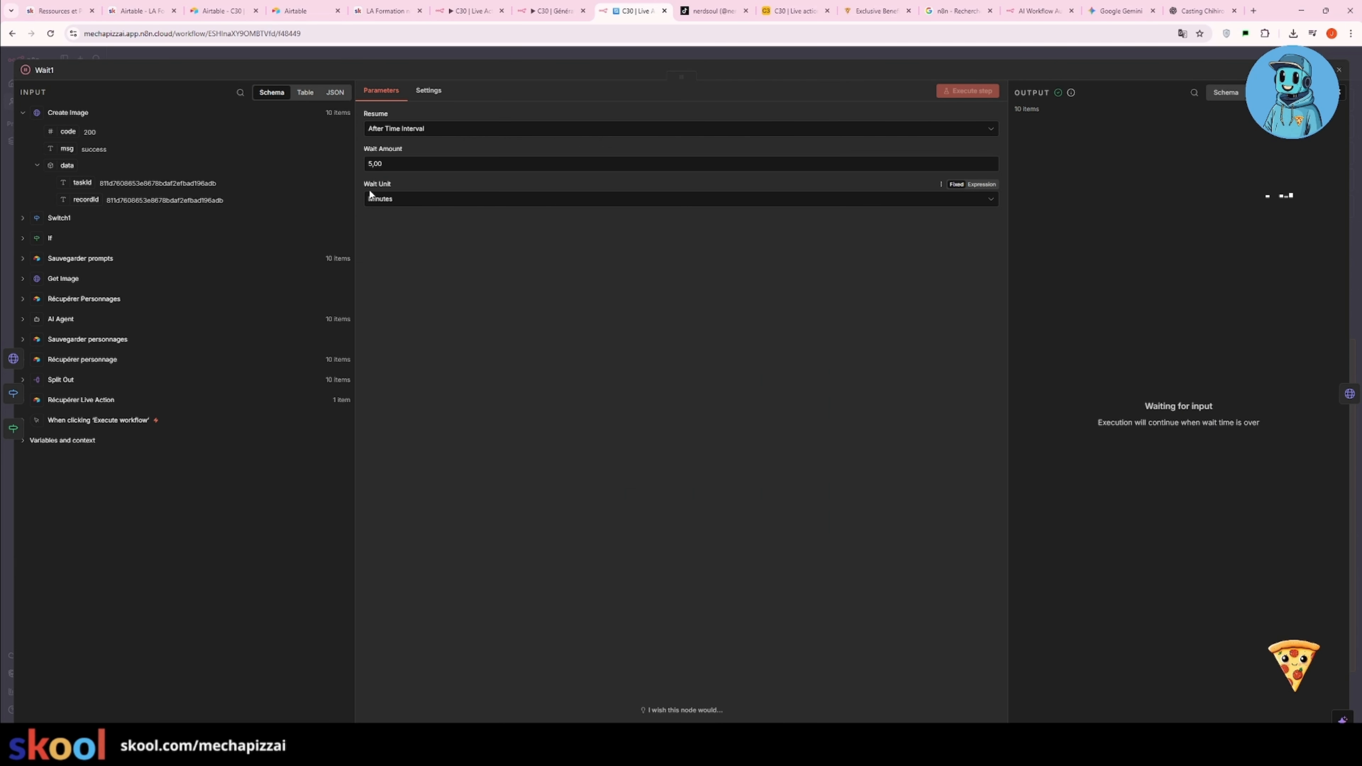
left_click(500, 52)
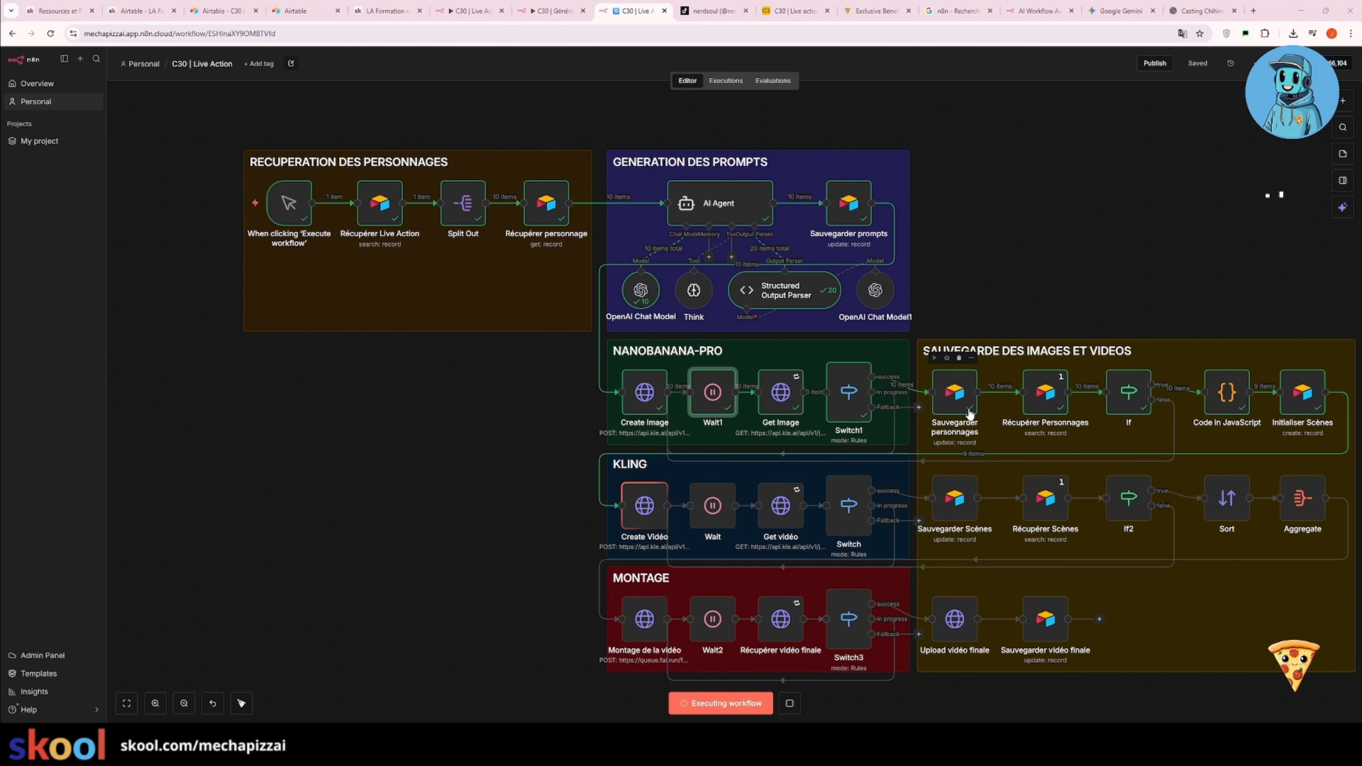
Switch to Airtable's Personnages table and view the generated images for the Evangelion characters Shinji Ikari, Rei Ayanami and Misato Katsuragi at full size.
left_click(792, 11)
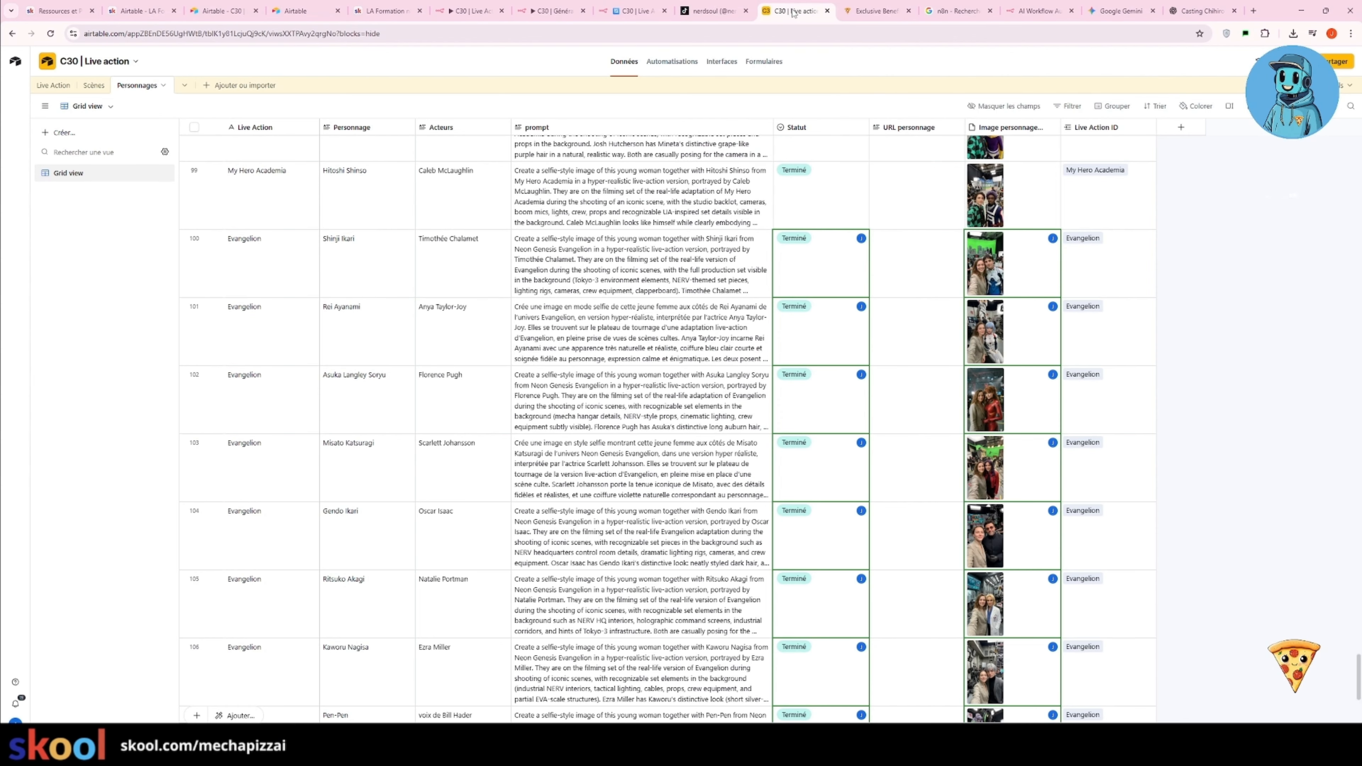
left_click(1030, 271)
left_click(987, 267)
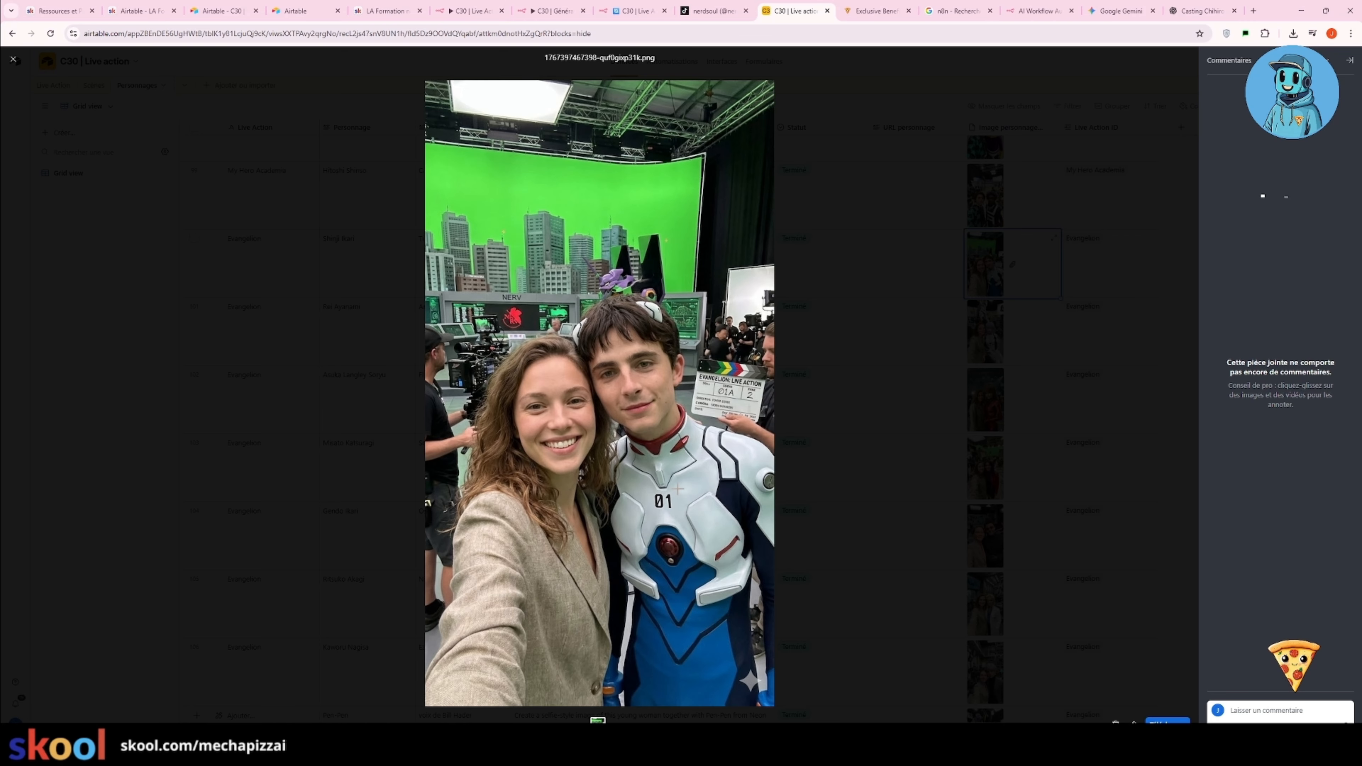
left_click(927, 322)
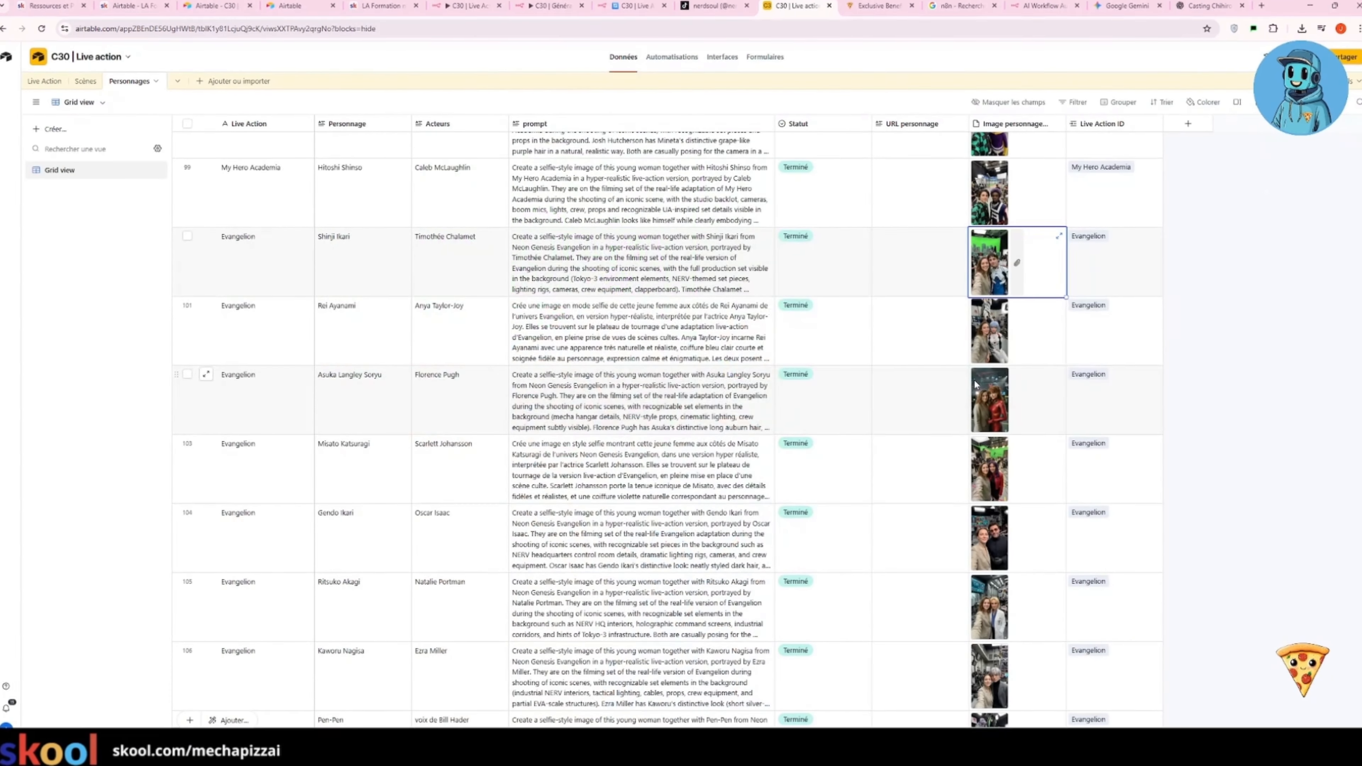
left_click(987, 348)
left_click(991, 349)
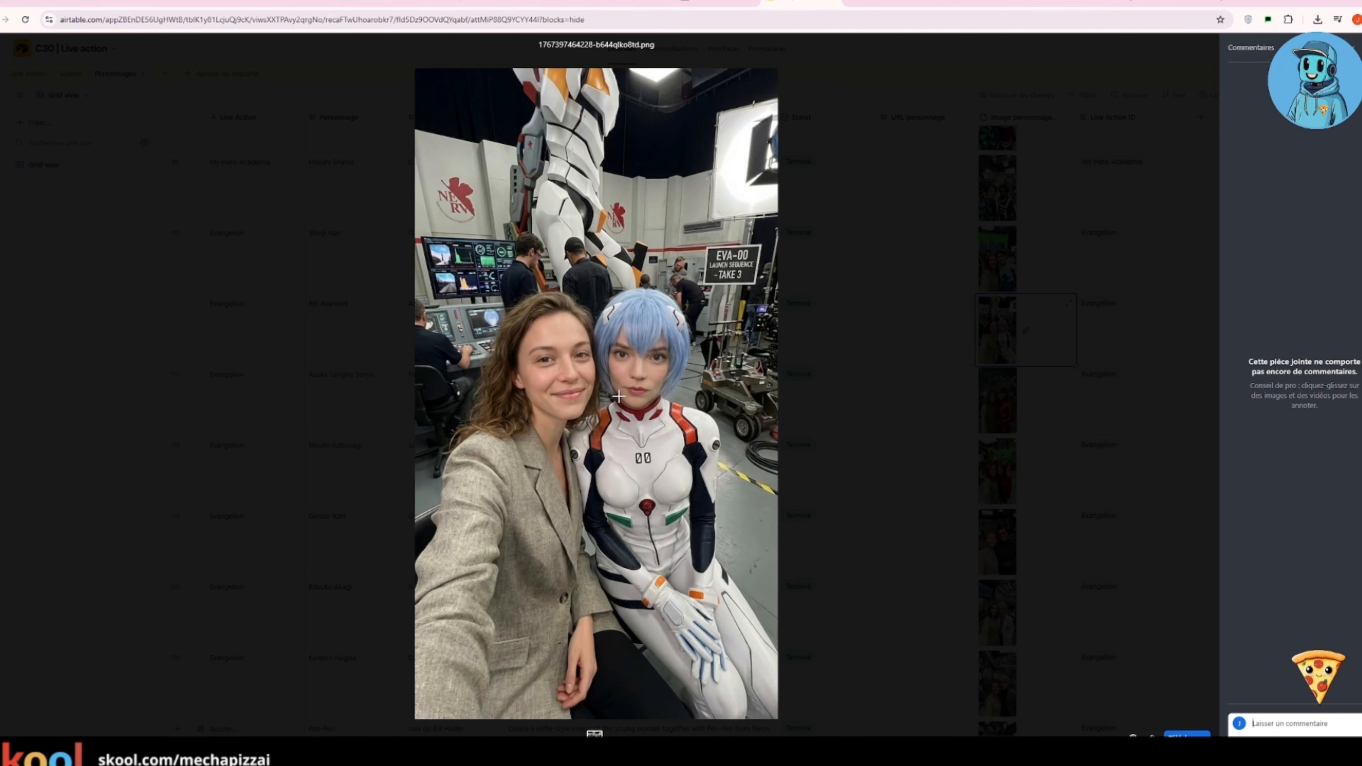
left_click(922, 398)
left_click(999, 410)
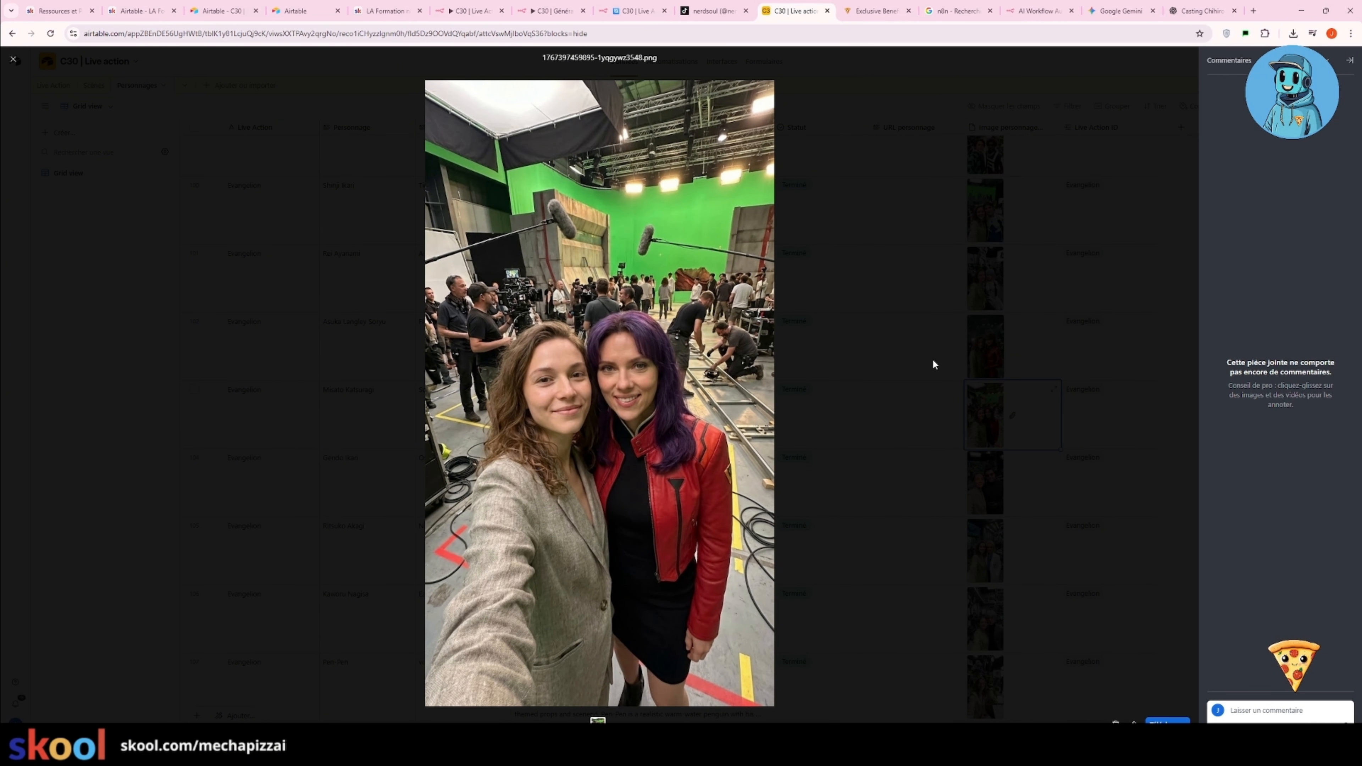
left_click(933, 365)
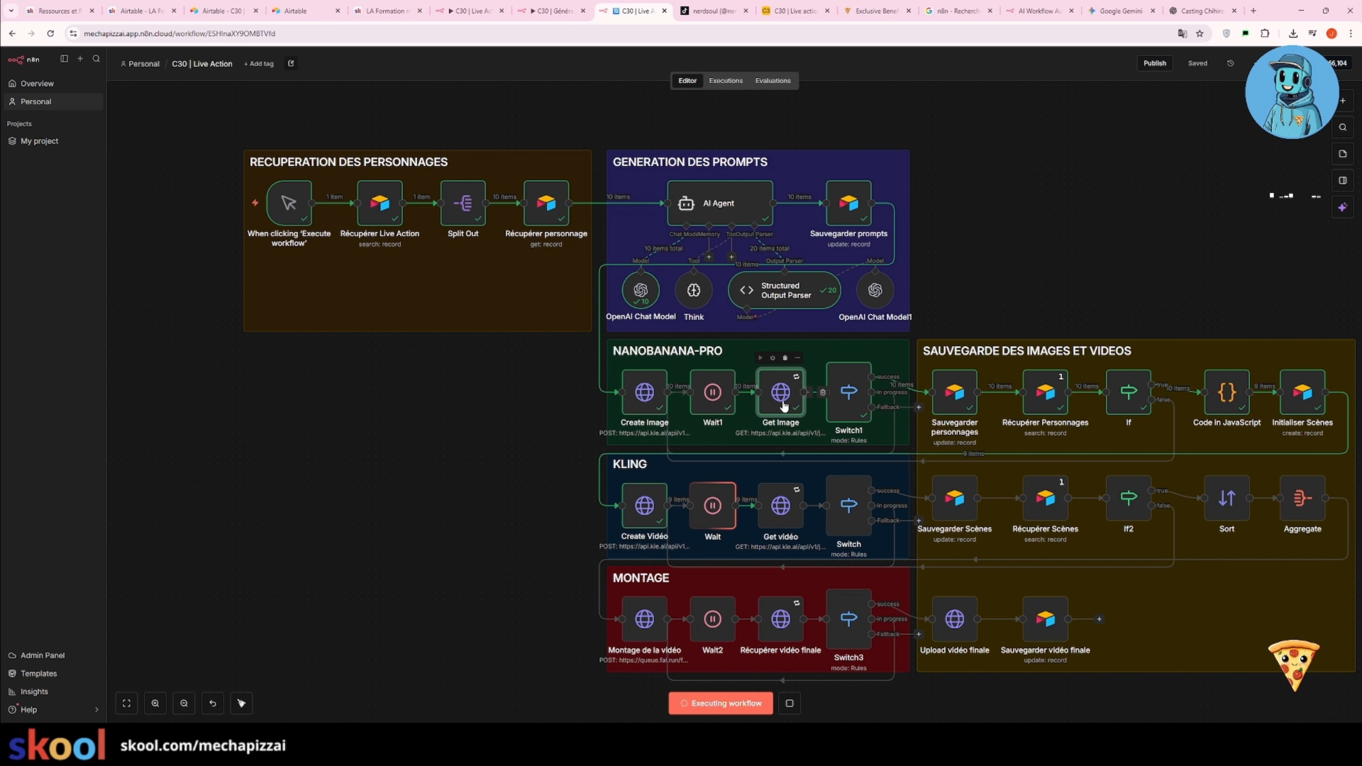
In n8n, inspect the Get Image node's taskId query parameter and the Switch1 node's routing rules on the job state.
double_click(782, 395)
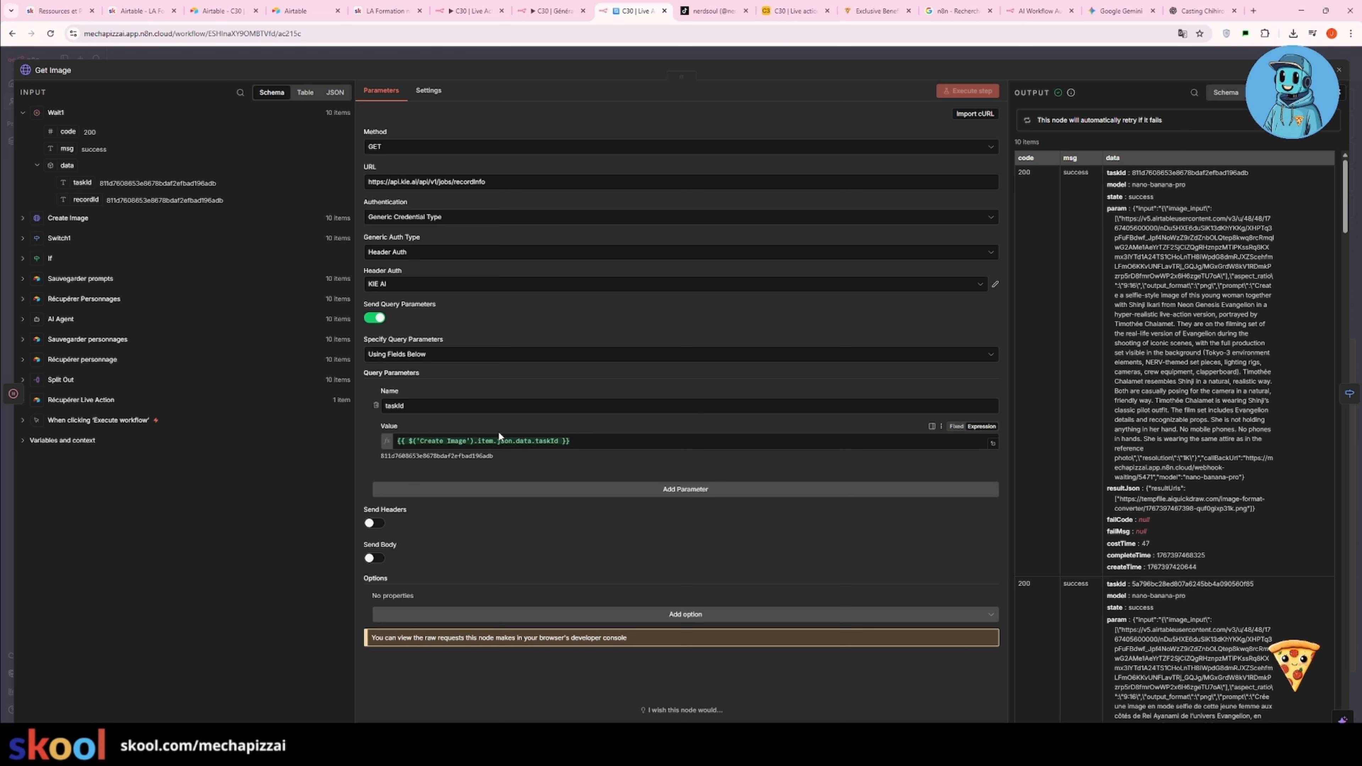
left_click(1037, 50)
double_click(846, 412)
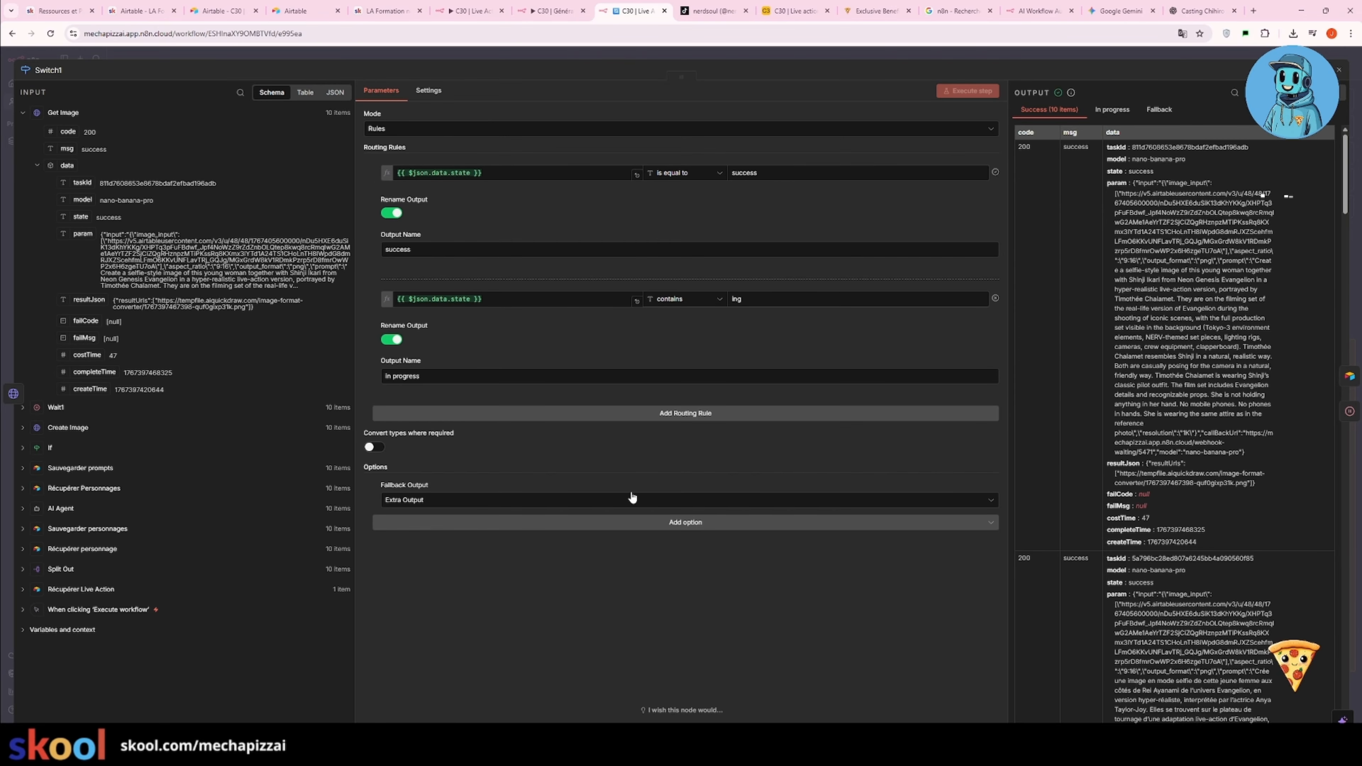
left_click(997, 54)
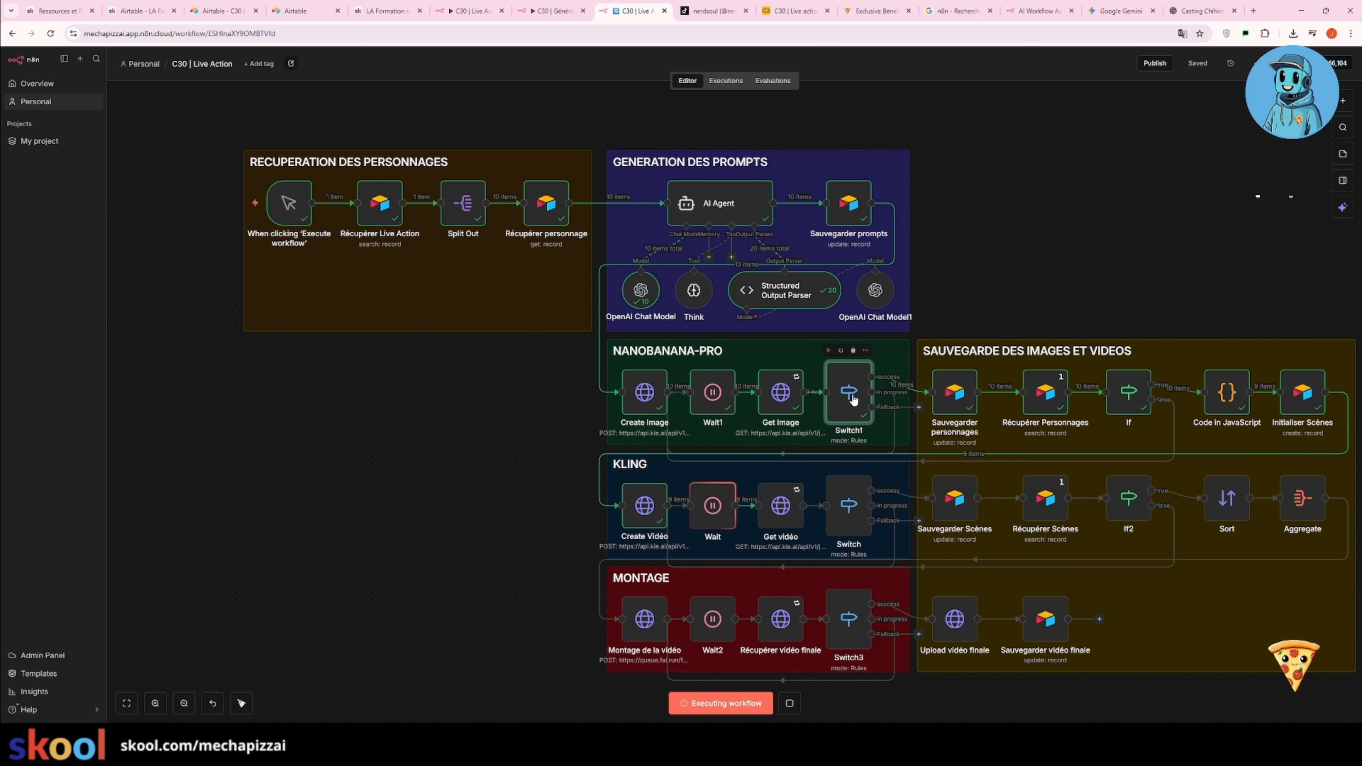
Inspect the column mappings of the Sauvegarder personnages node and the filter formula of the Récupérer Personnages node.
double_click(957, 398)
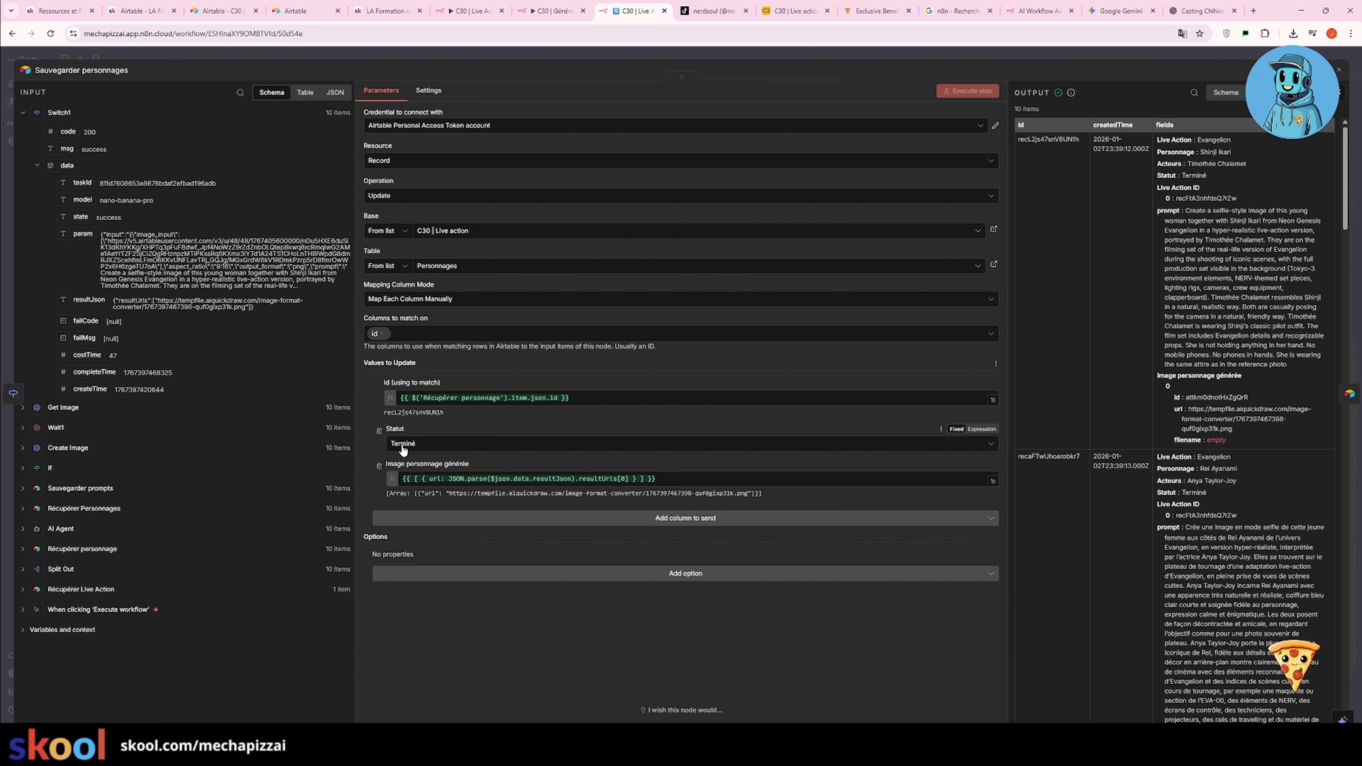
left_click(1041, 57)
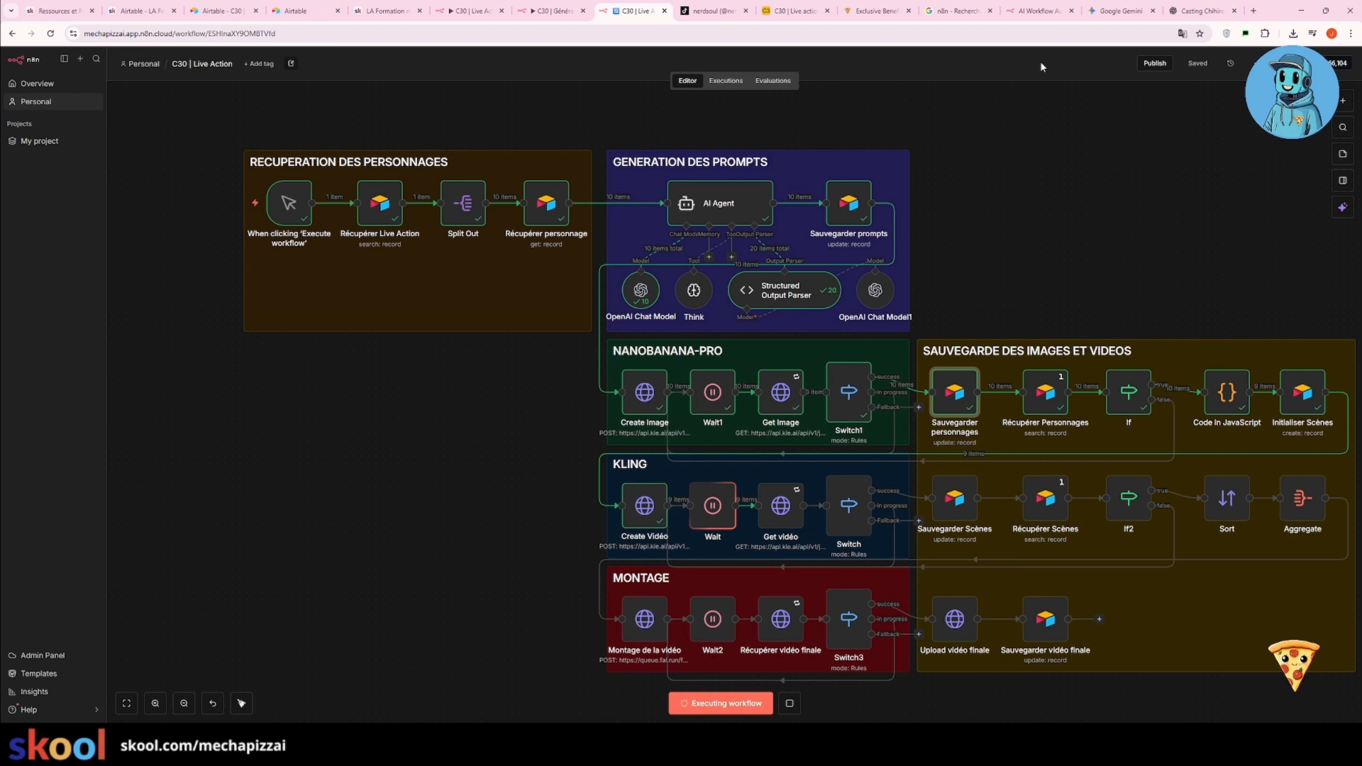
double_click(1043, 401)
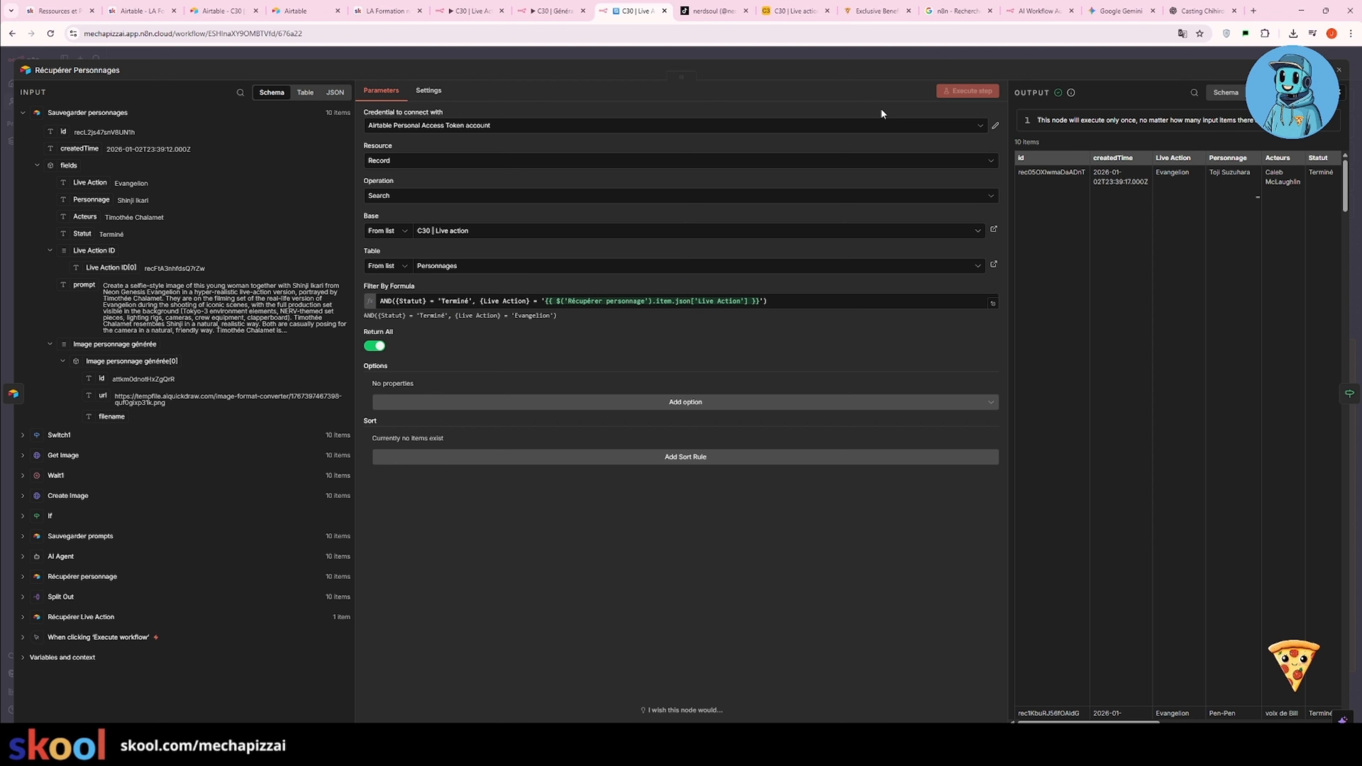
left_click(920, 53)
Check the If node's item-count condition and read through the image-pairing script in the Code in JavaScript node.
double_click(1129, 396)
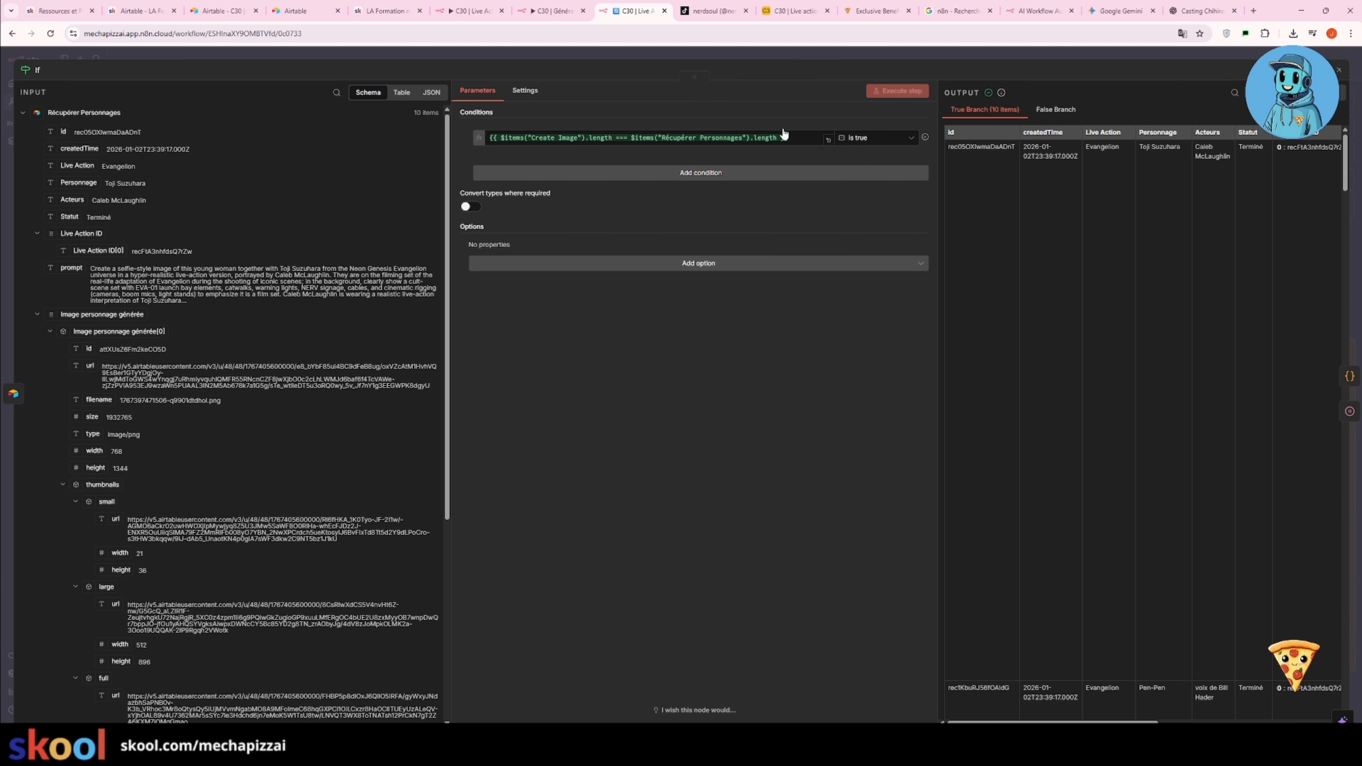
left_click(830, 50)
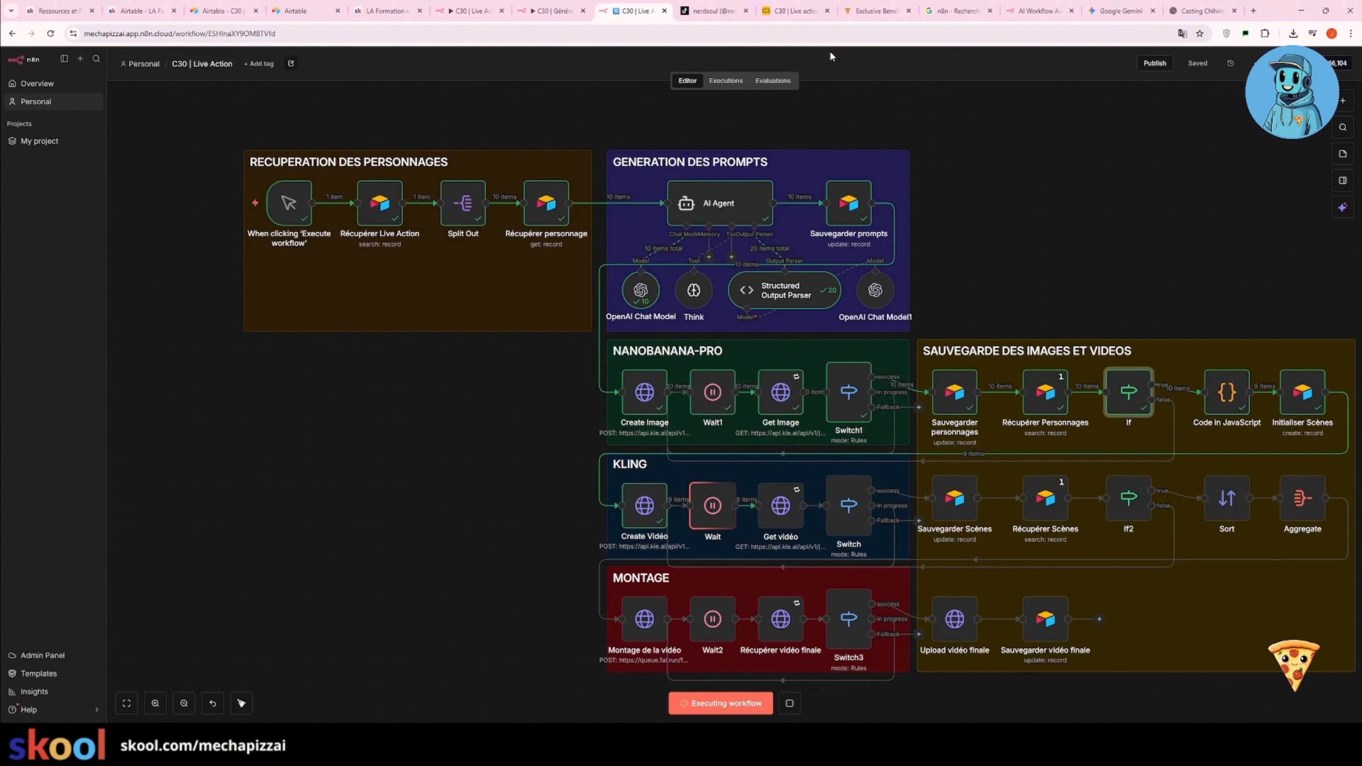
double_click(1223, 399)
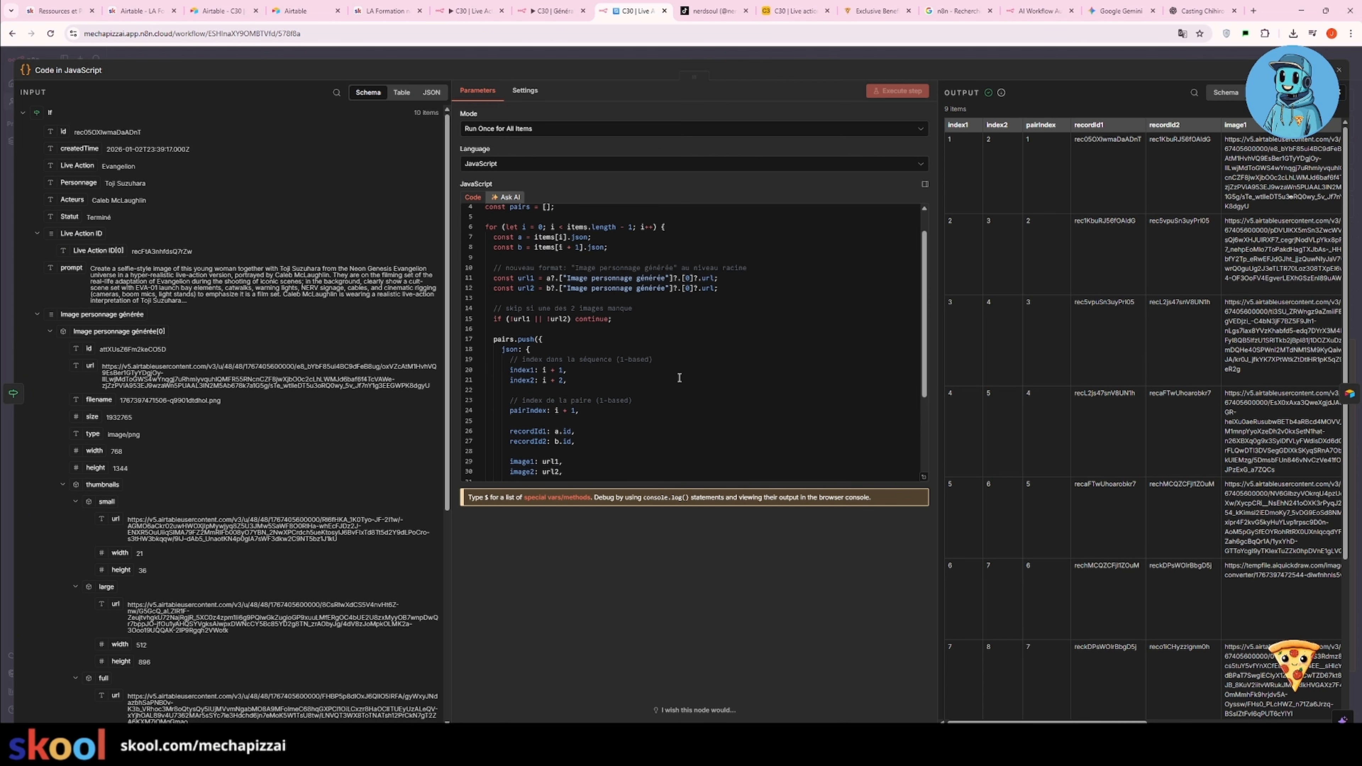
scroll(710, 311, "down", 5)
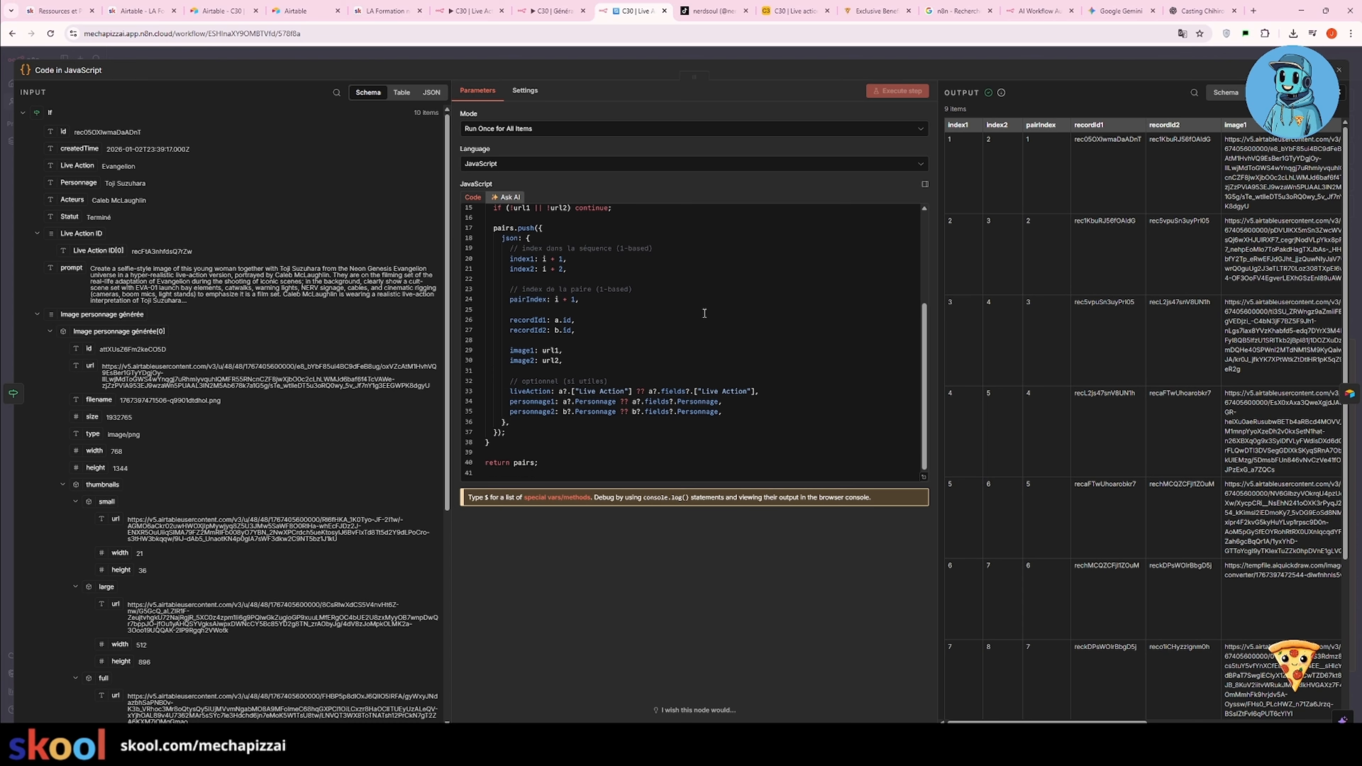
scroll(689, 321, "up", 5)
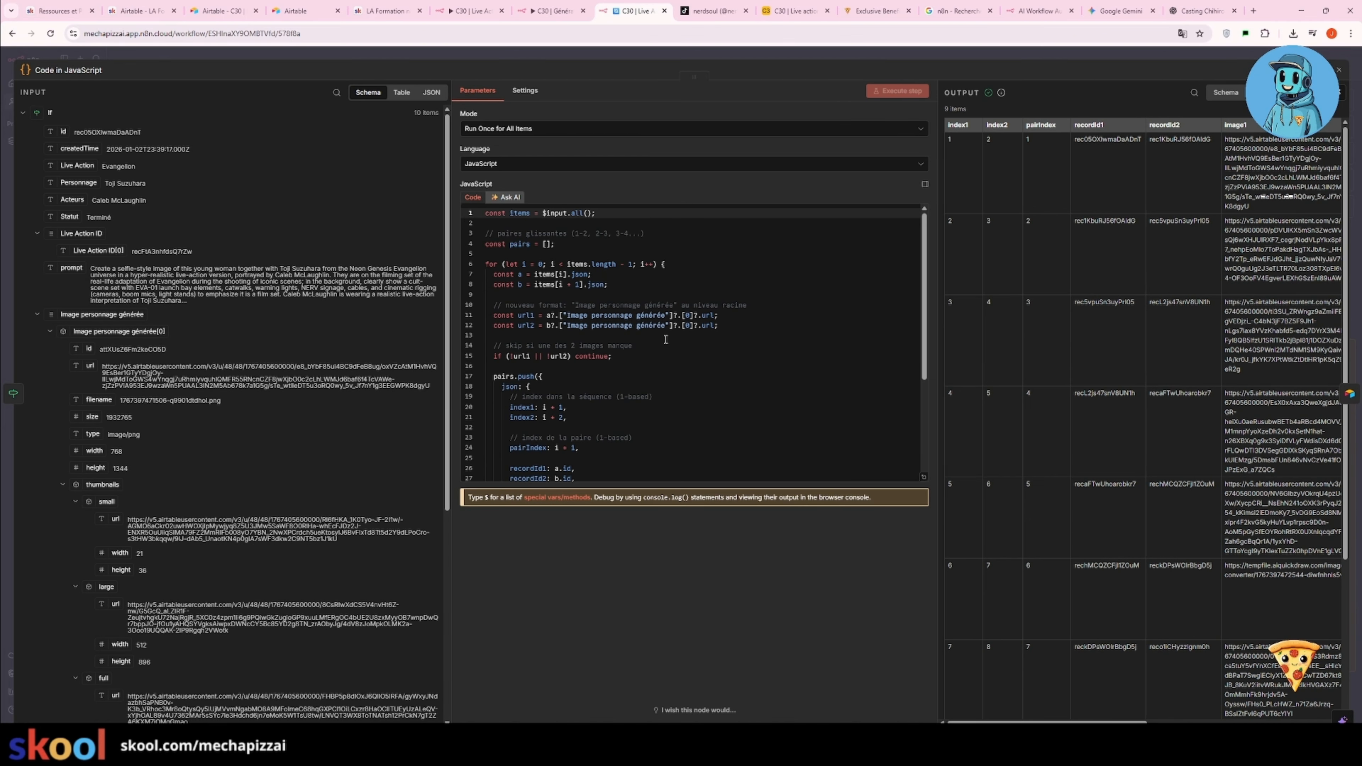
left_click(807, 51)
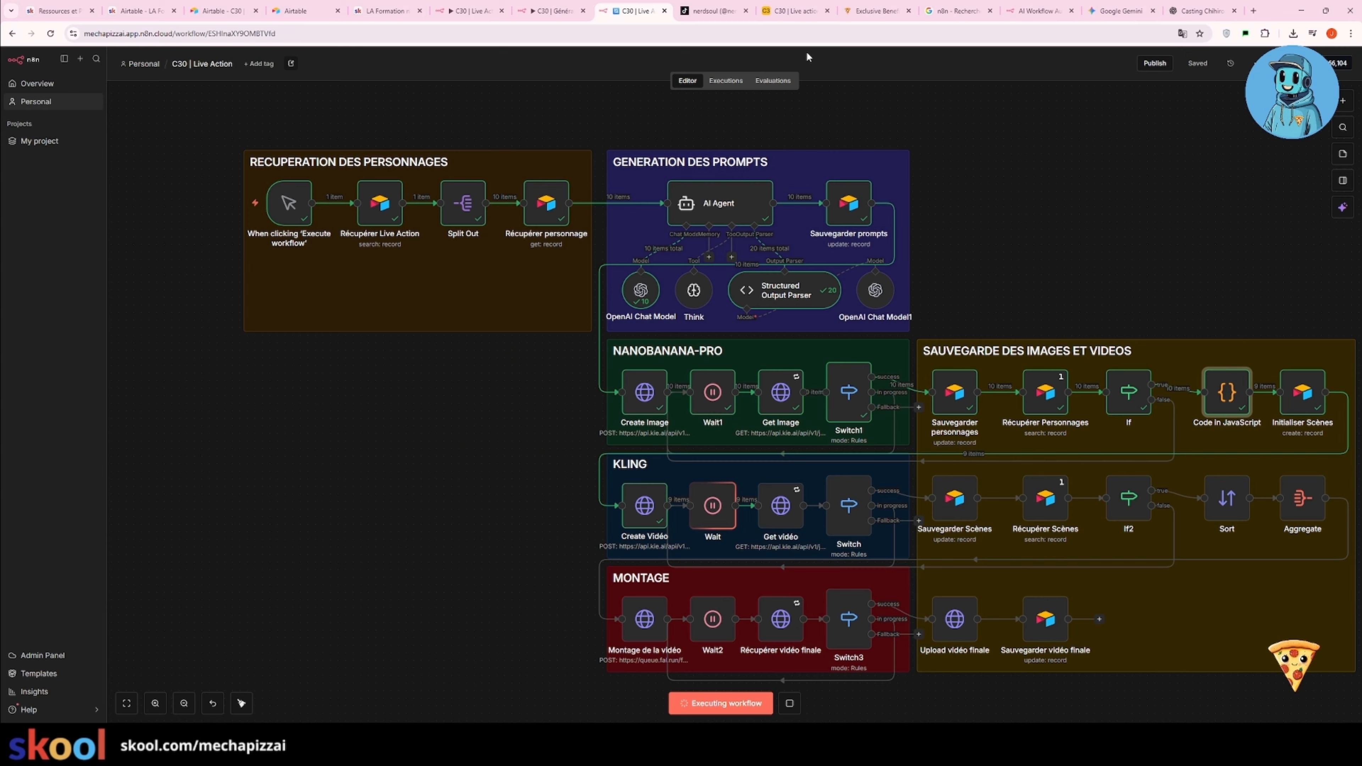
In Airtable's Personnages table, compare the full-size images of Shinji Ikari and Rei Ayanami as a consecutive start and end pair.
left_click(795, 10)
scroll(985, 397, "up", 2)
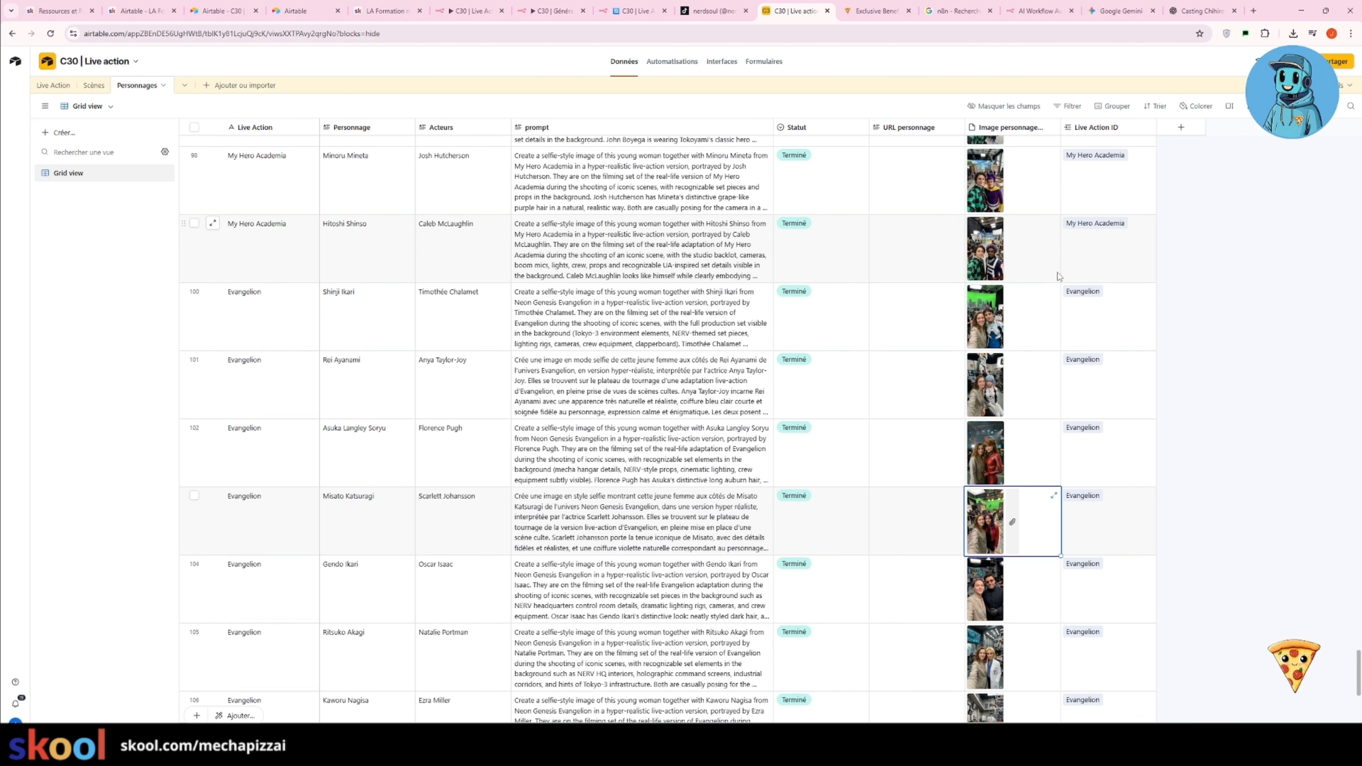
left_click(985, 322)
left_click(985, 322)
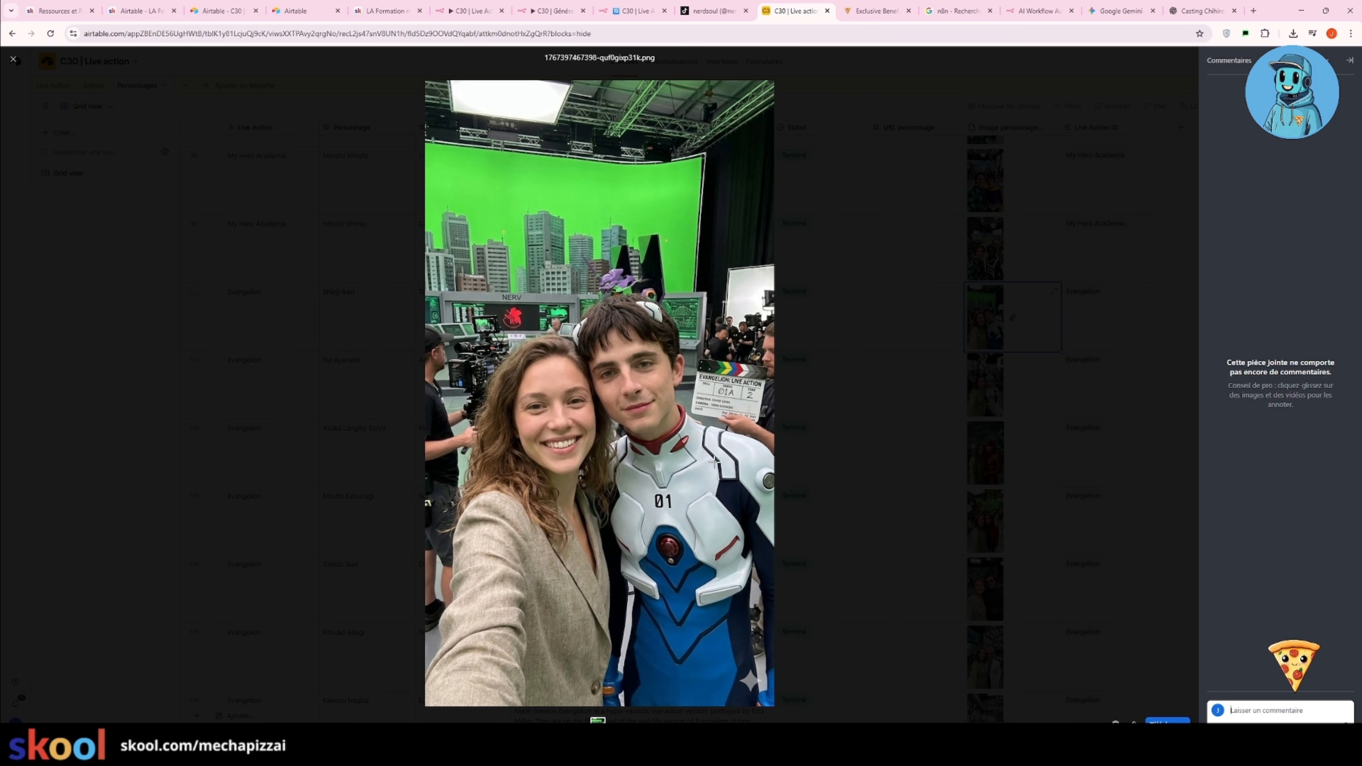
key("Escape")
double_click(989, 390)
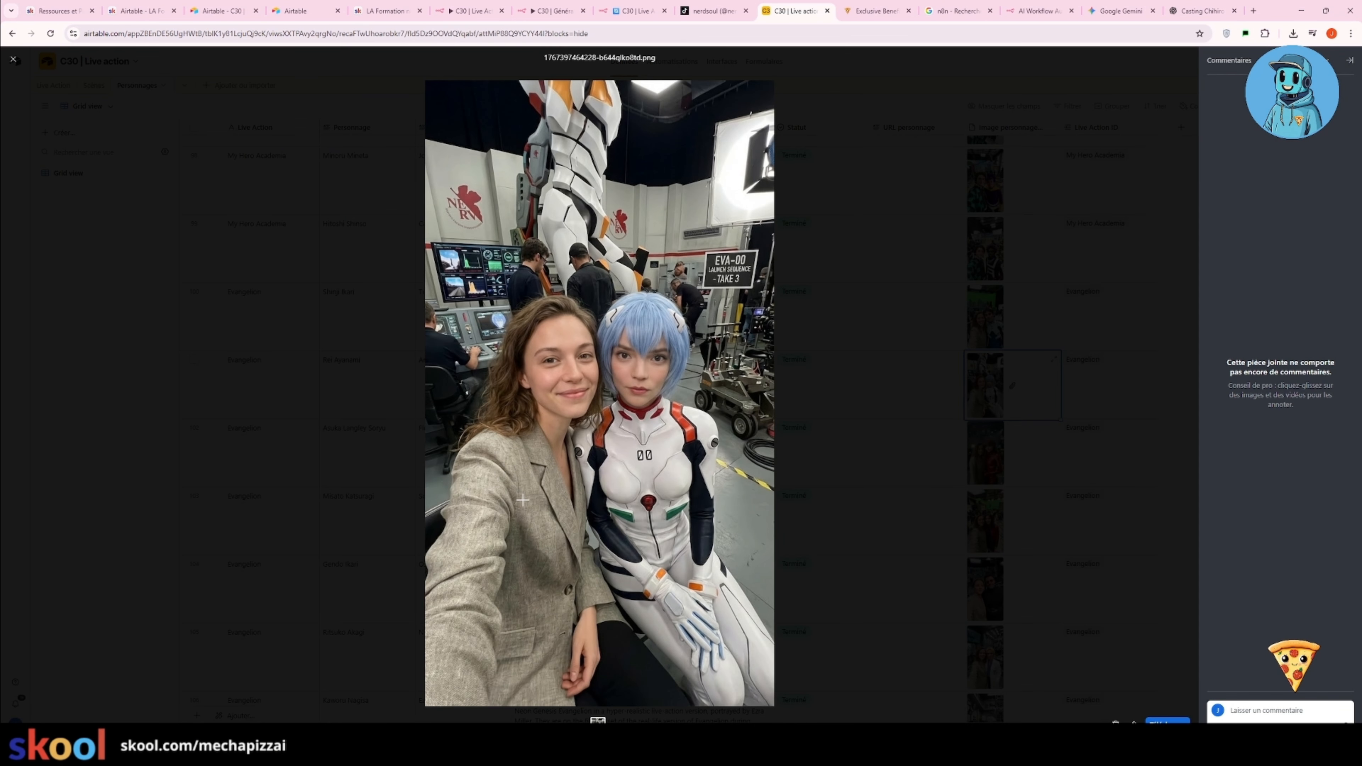
key("Escape")
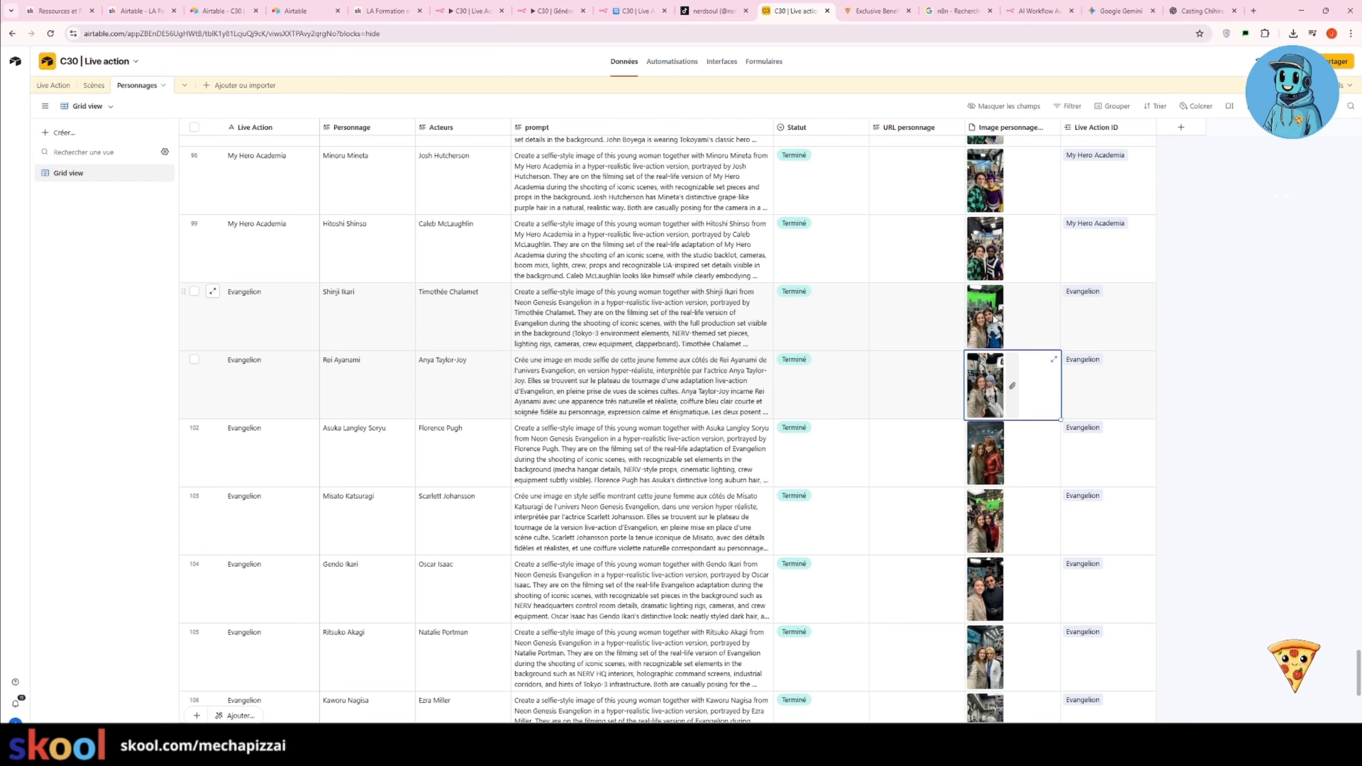
double_click(993, 319)
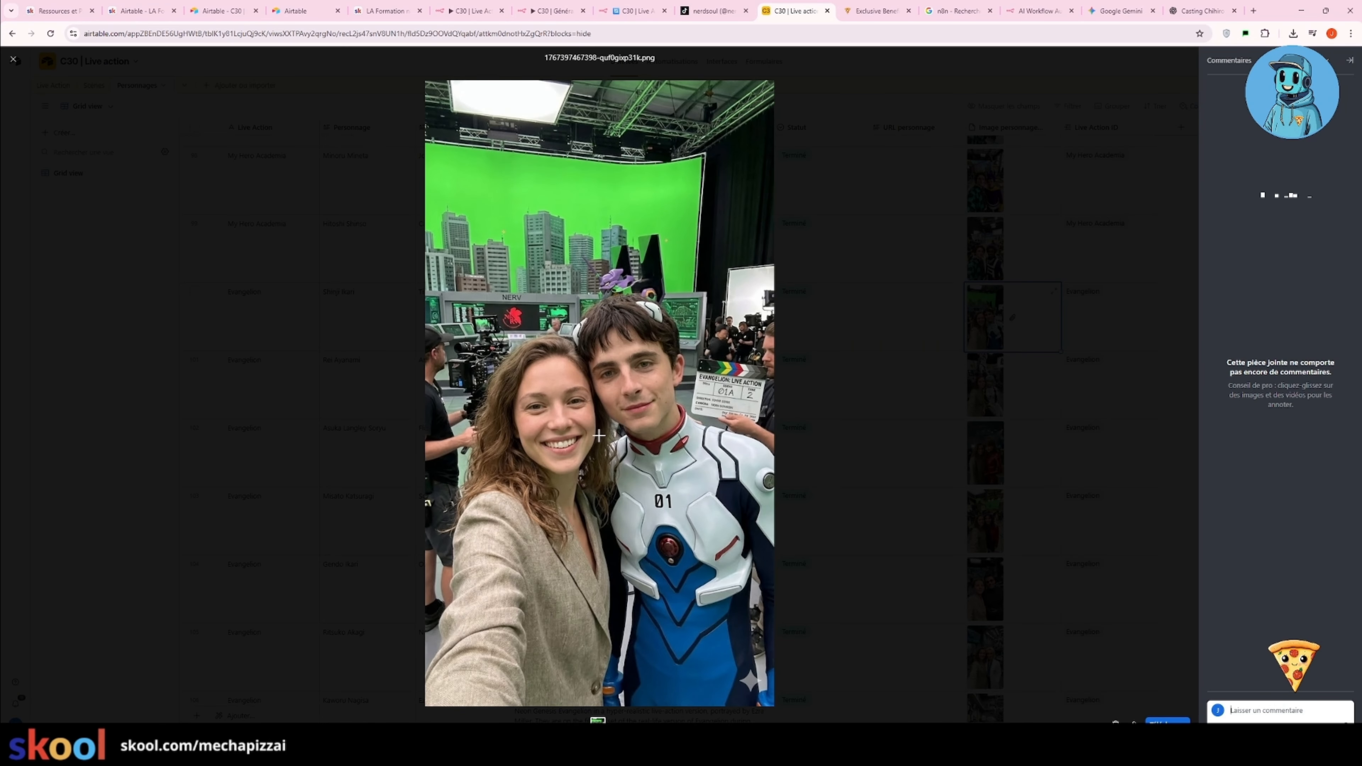
key("Escape")
double_click(982, 409)
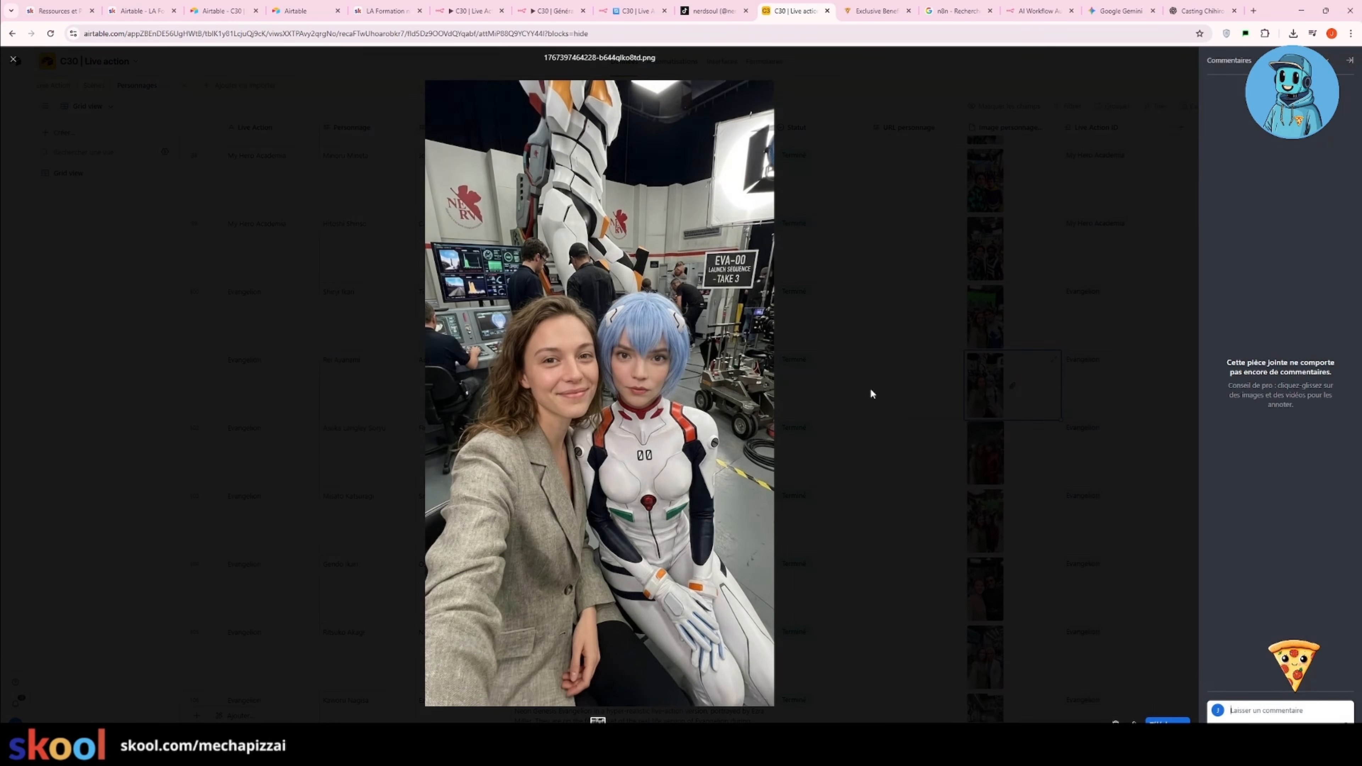
key("Escape")
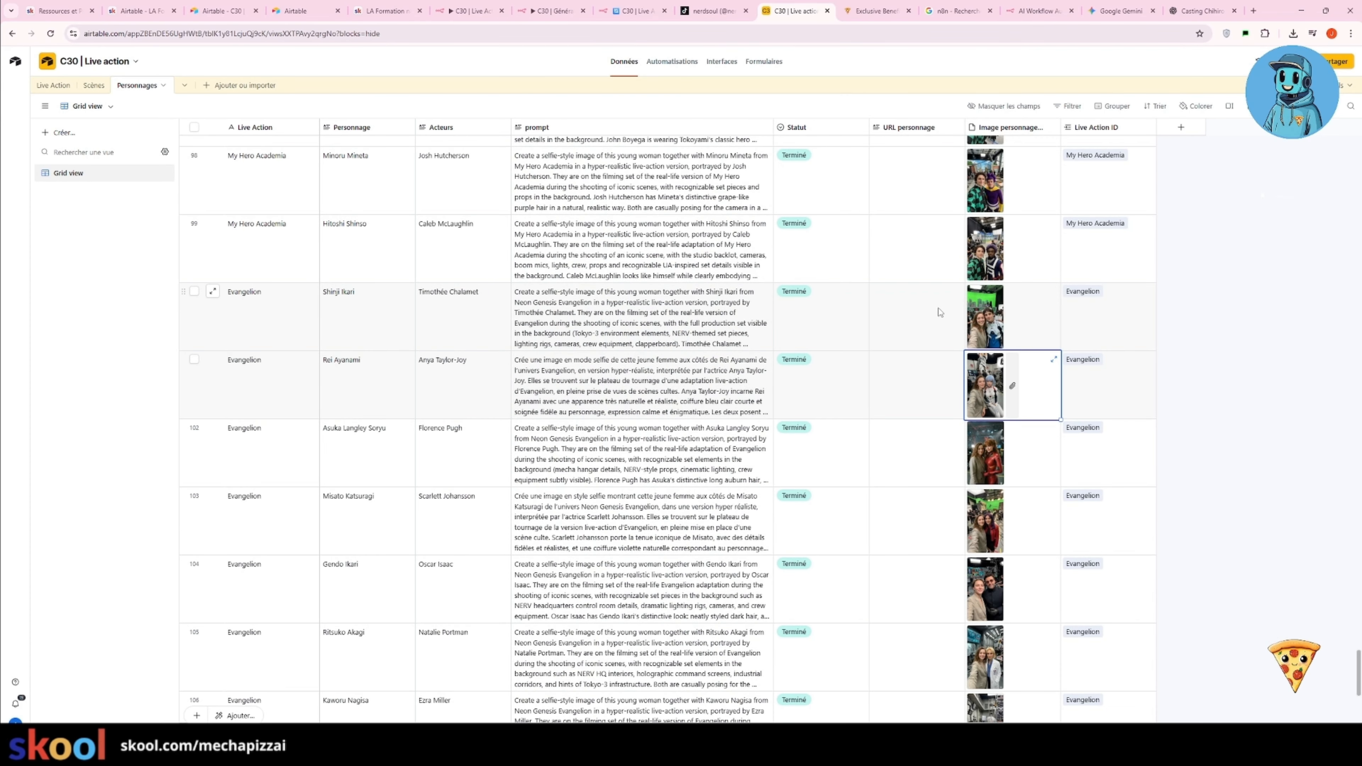
Return to n8n and review the Code in JavaScript node's script and its paired image output again.
left_click(622, 11)
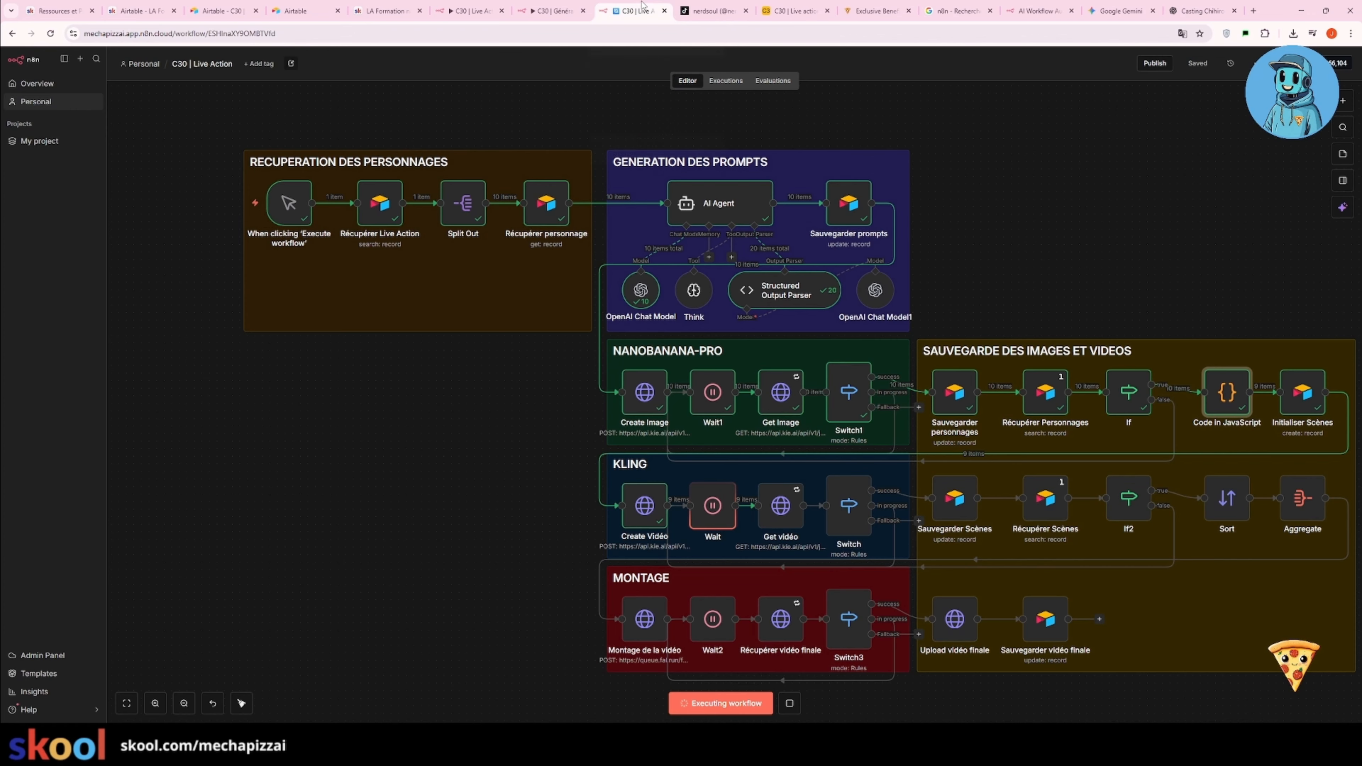
double_click(1234, 405)
scroll(604, 312, "down", 3)
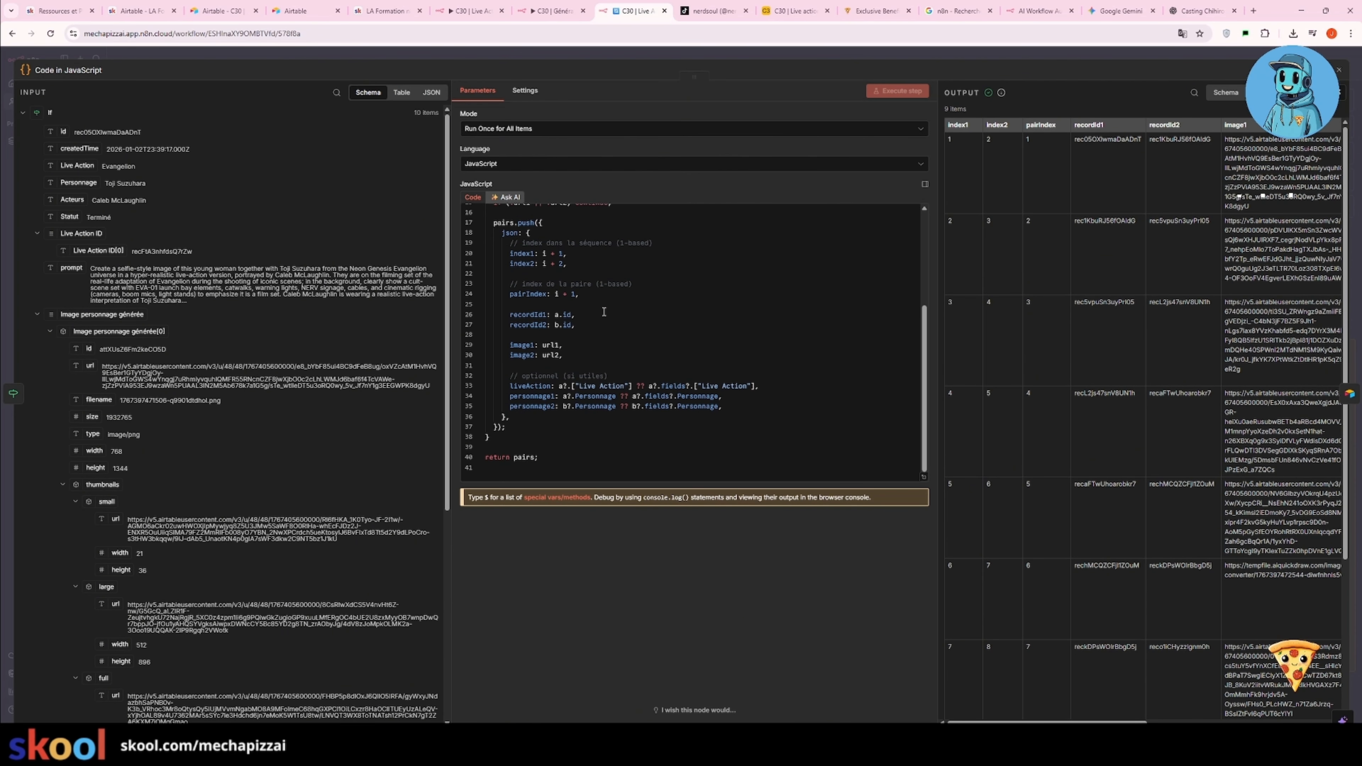
scroll(572, 464, "up", 3)
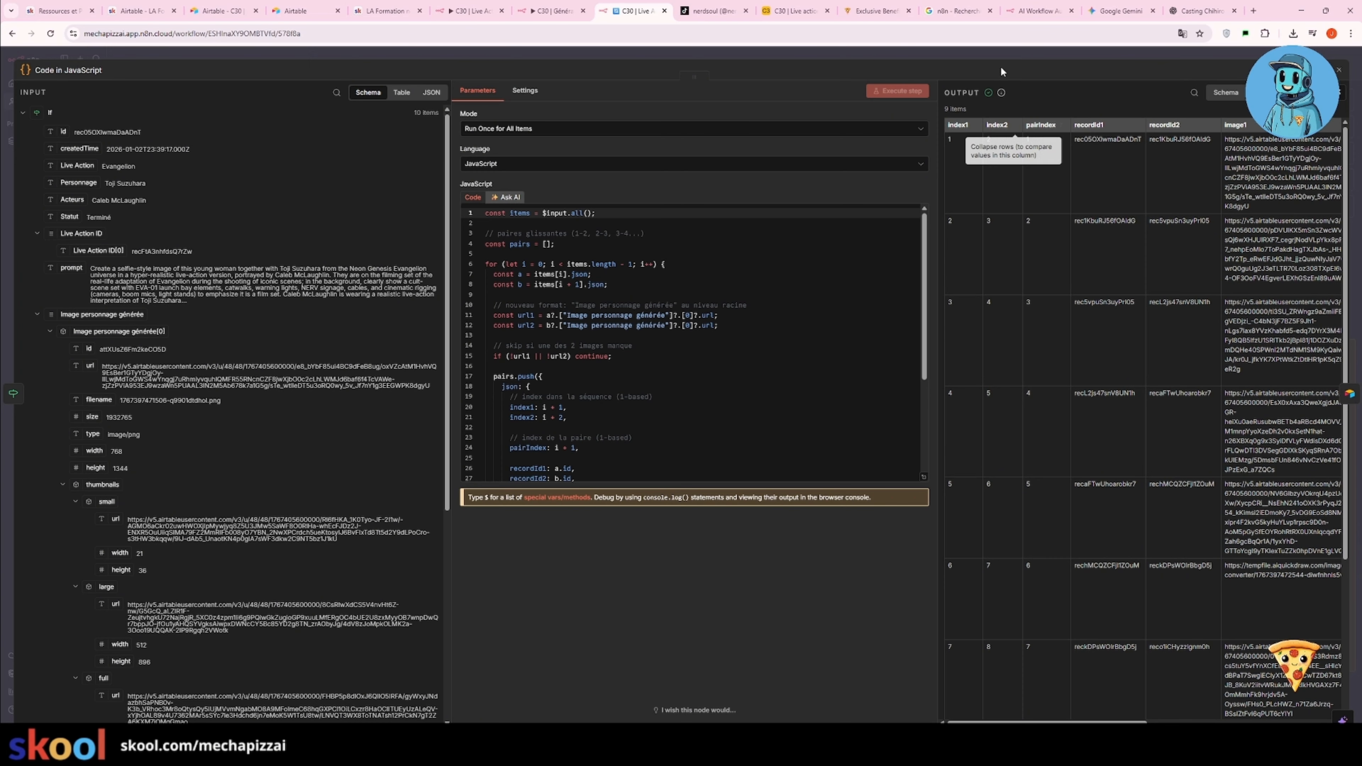
key("Escape")
Inspect the Initialiser Scènes node's field mappings and check the Evangelion rows in Airtable's Scènes table.
double_click(1300, 402)
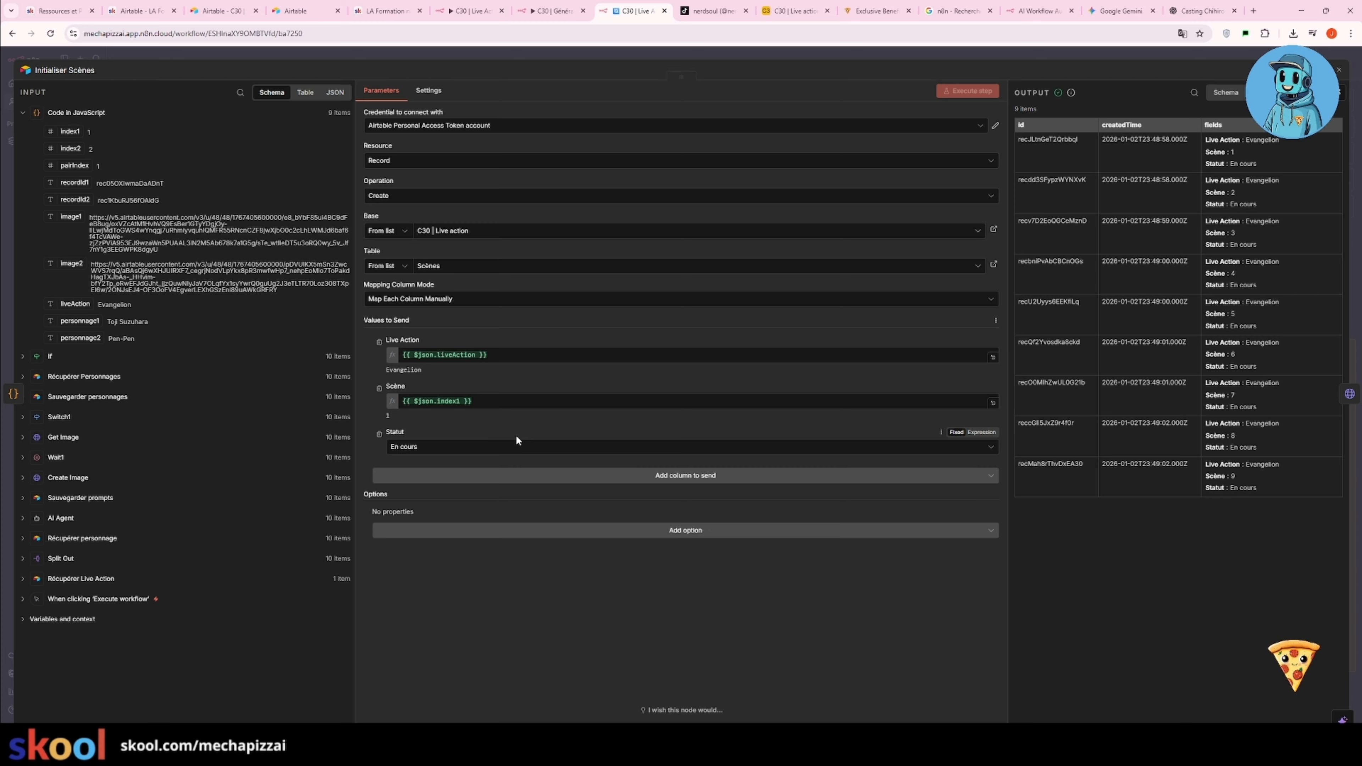
left_click(795, 11)
left_click(92, 87)
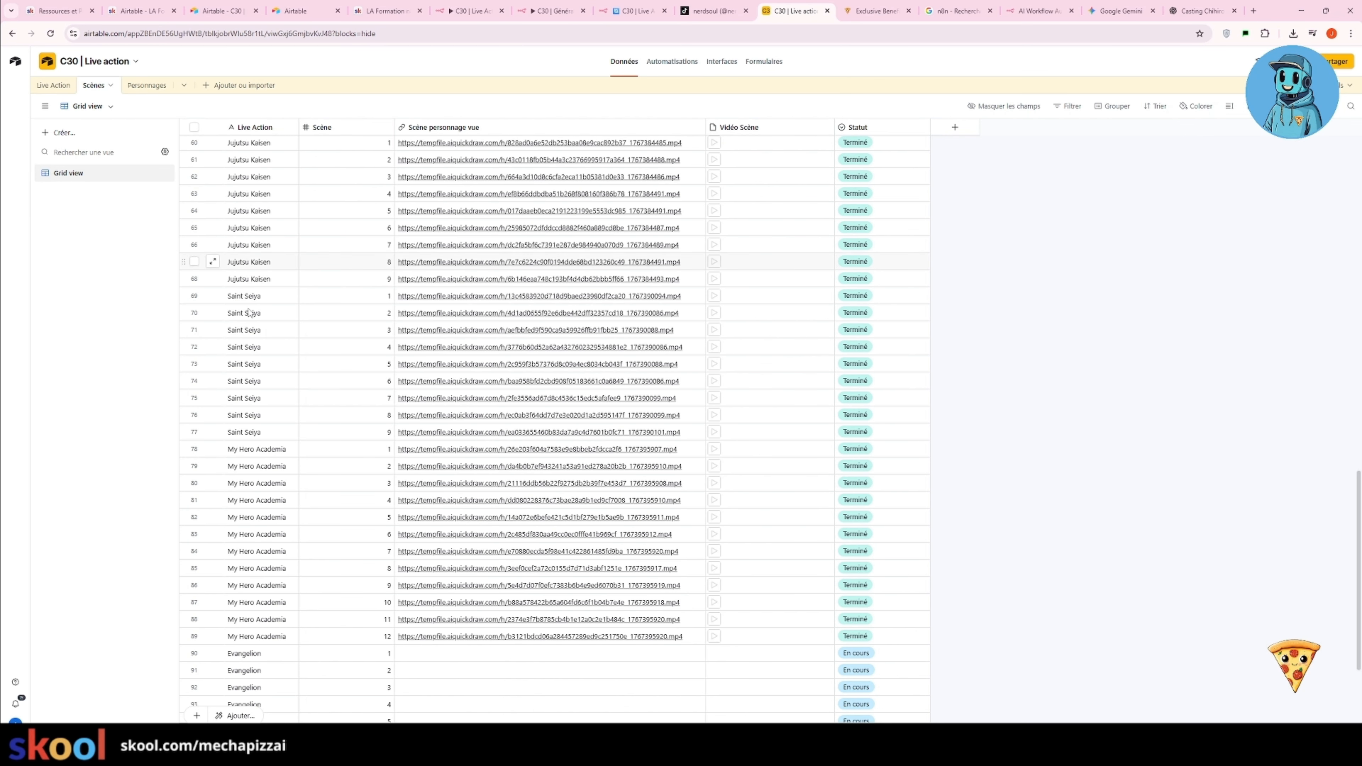
scroll(250, 311, "down", 3)
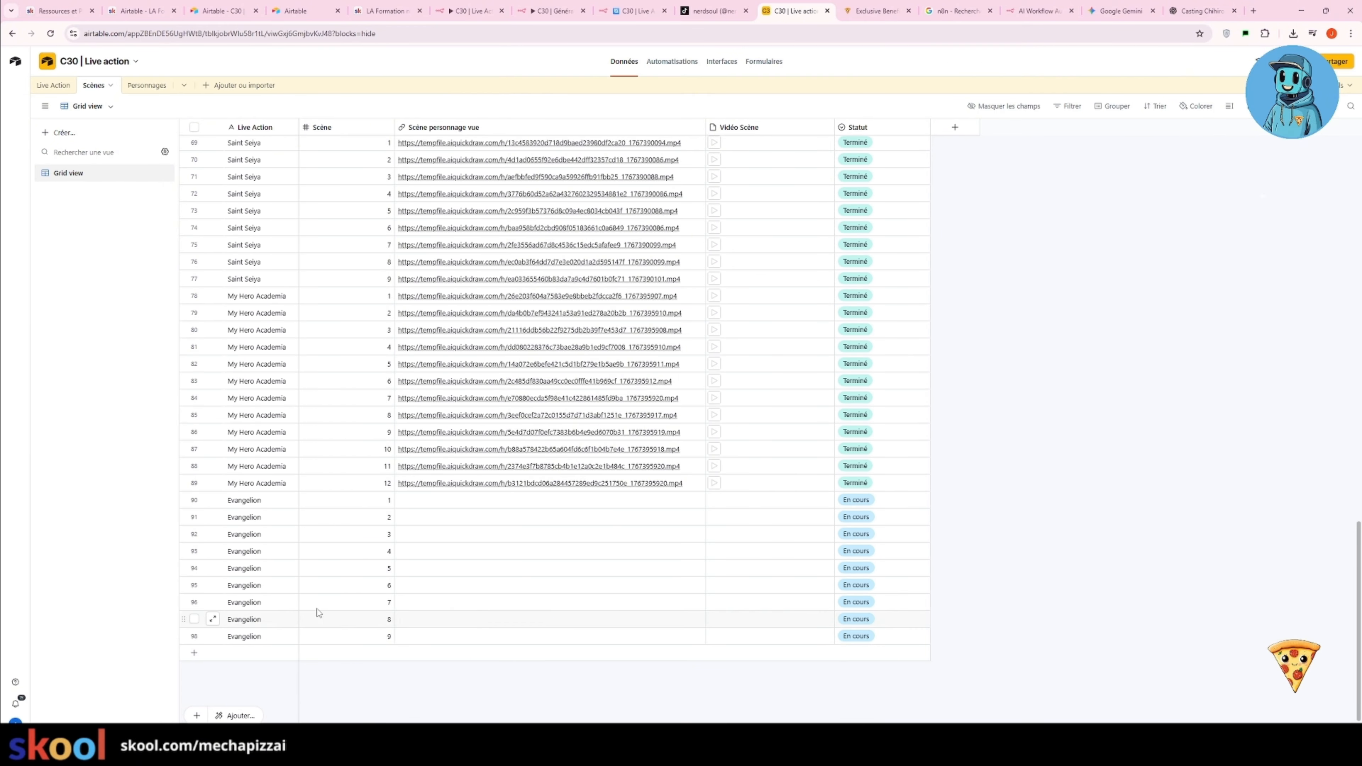
left_click(628, 5)
left_click(725, 53)
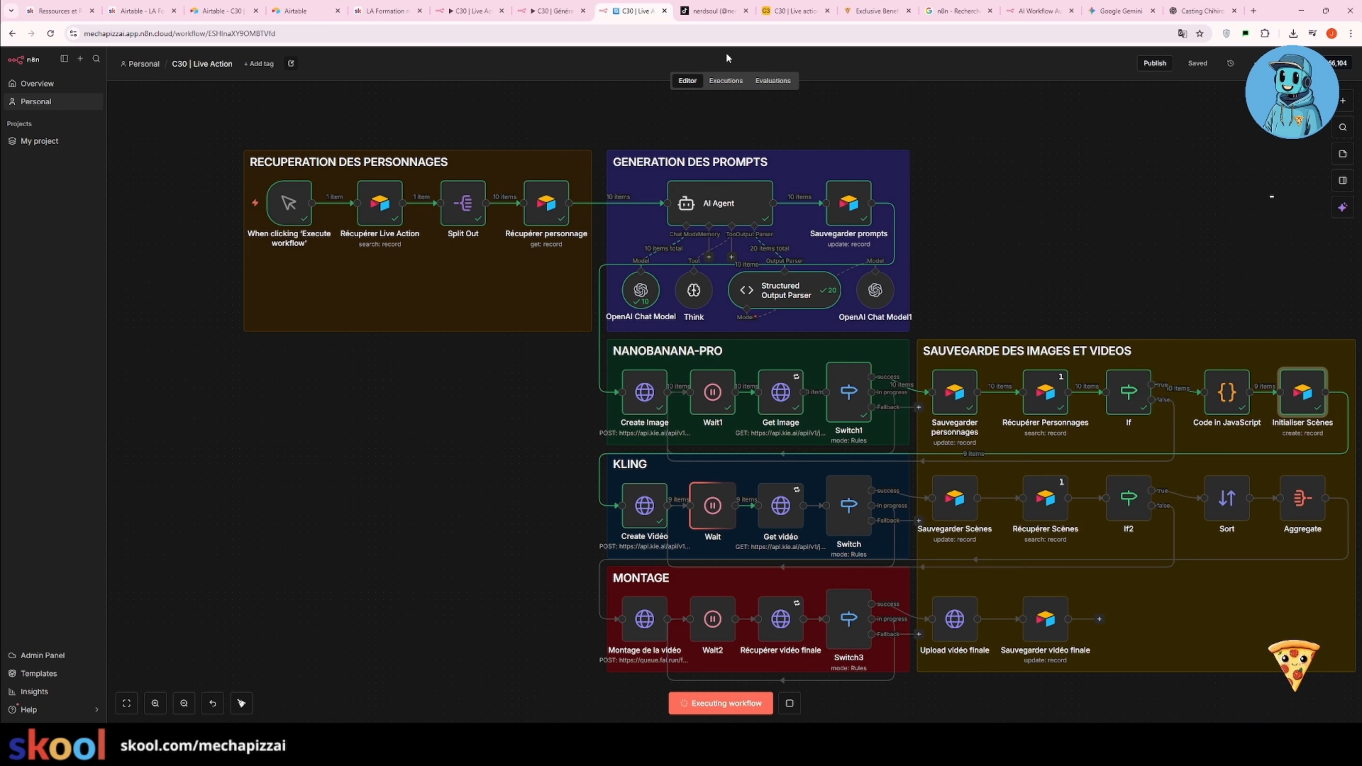
Examine the Create Vidéo node's JSON body in the expanded editor, highlighting its image_url and tail_image_url expressions.
scroll(645, 491, "down", 1)
double_click(645, 491)
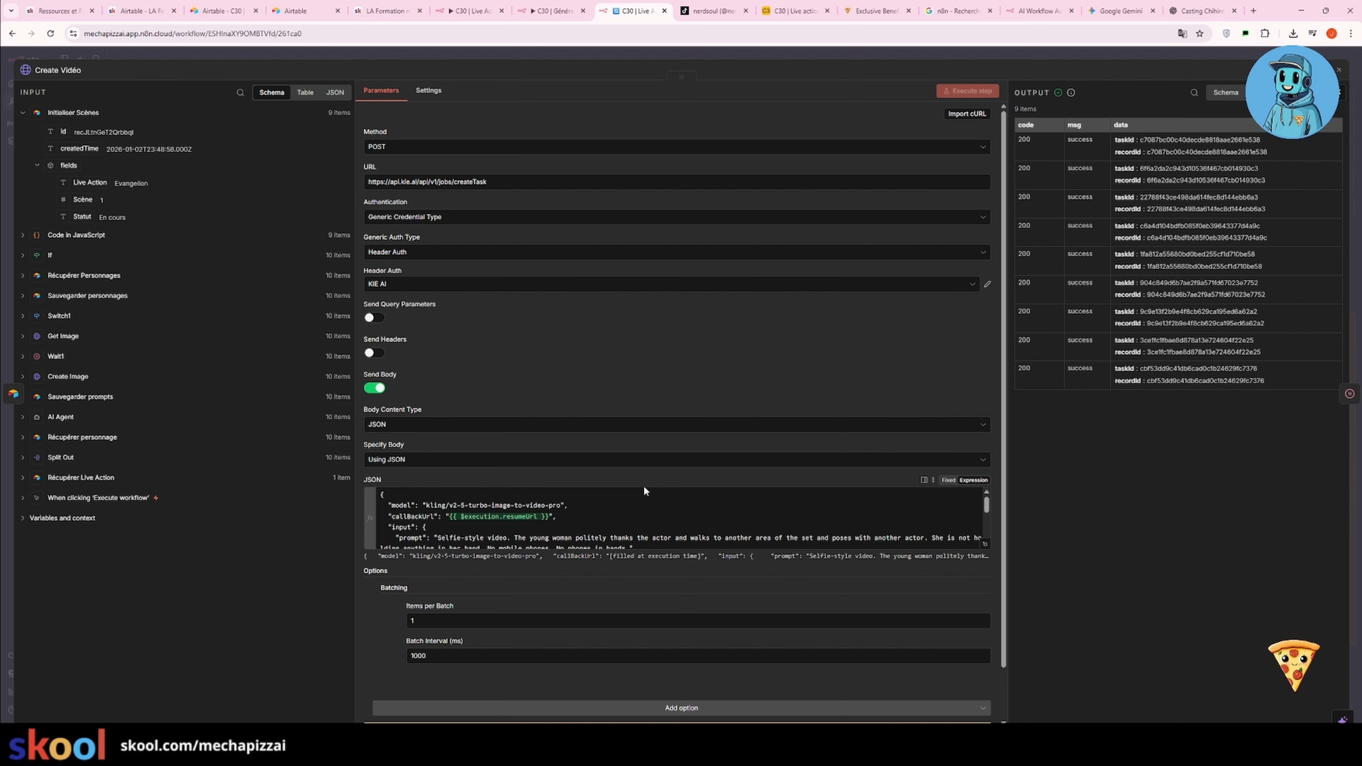
left_click(985, 545)
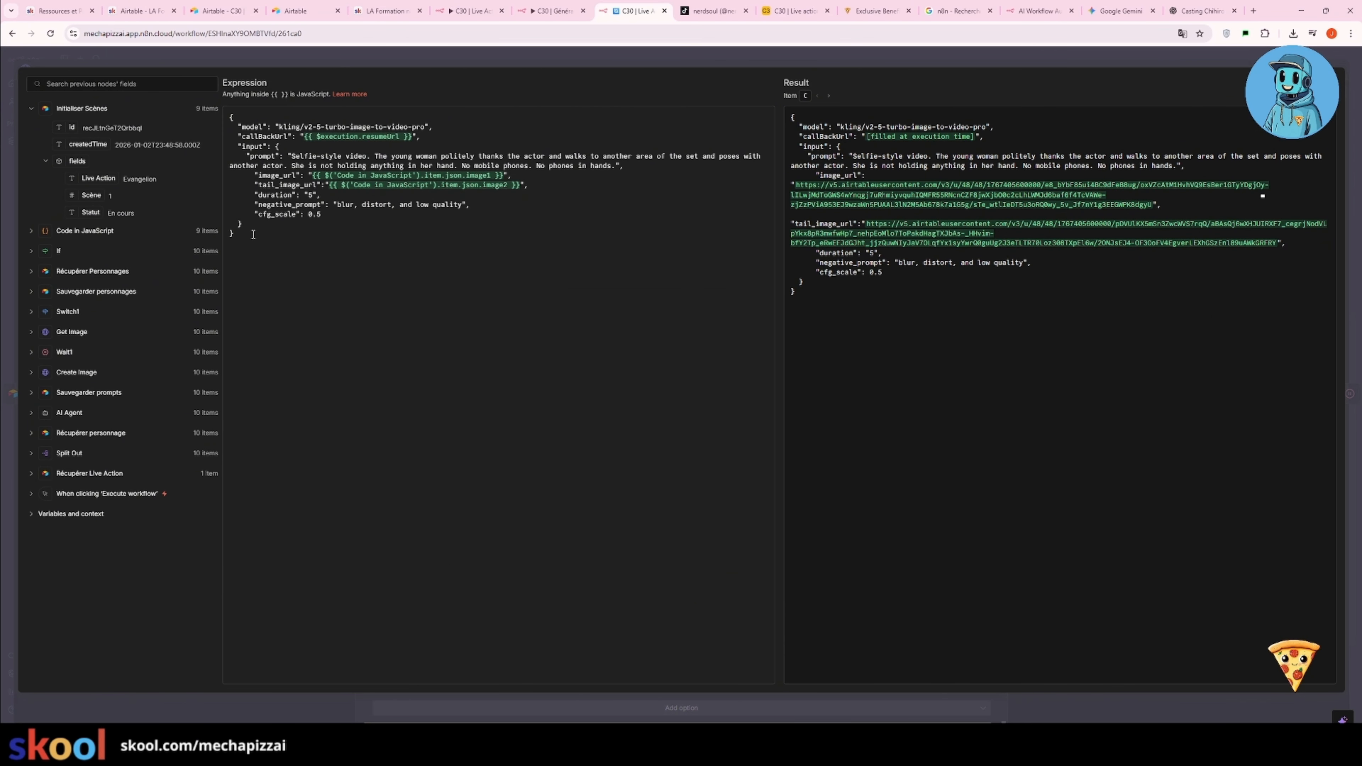
left_click_drag(253, 235, 229, 116)
left_click(395, 238)
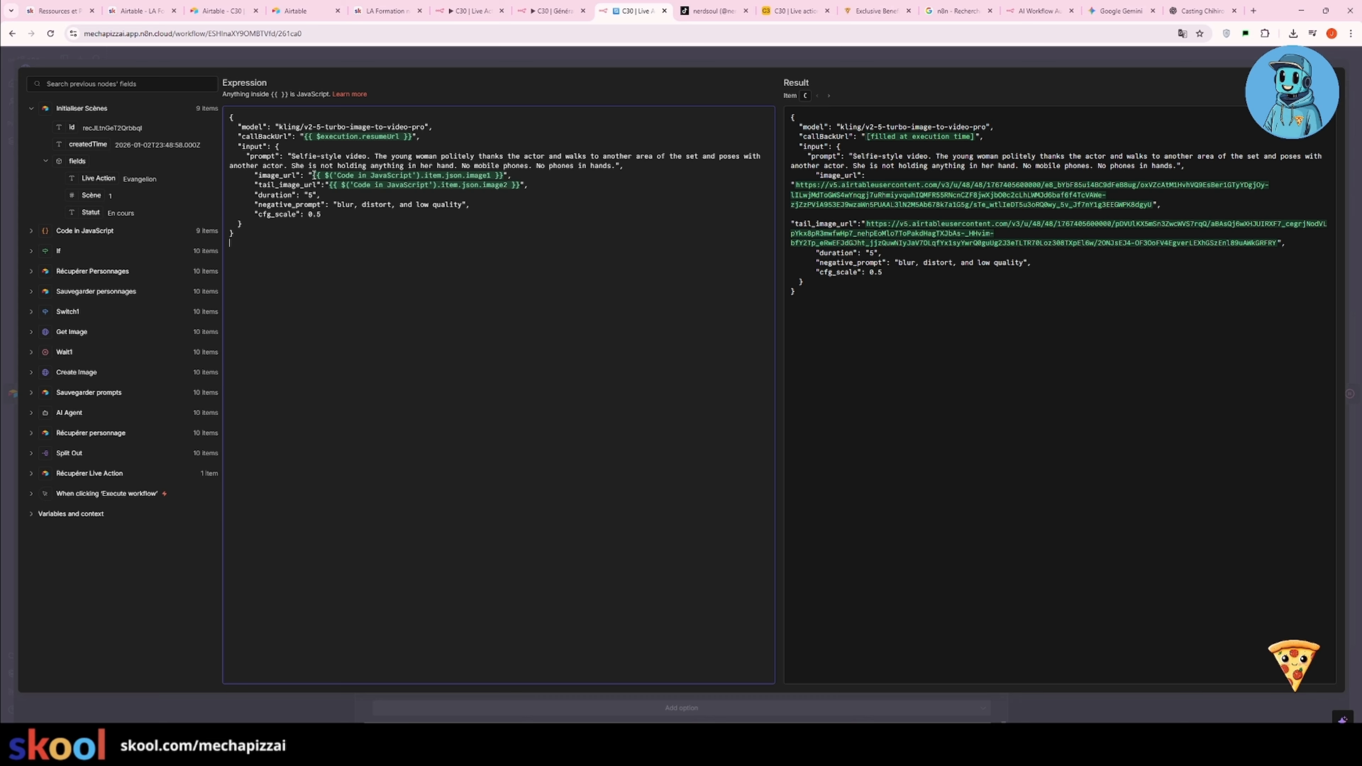
left_click_drag(313, 176, 496, 176)
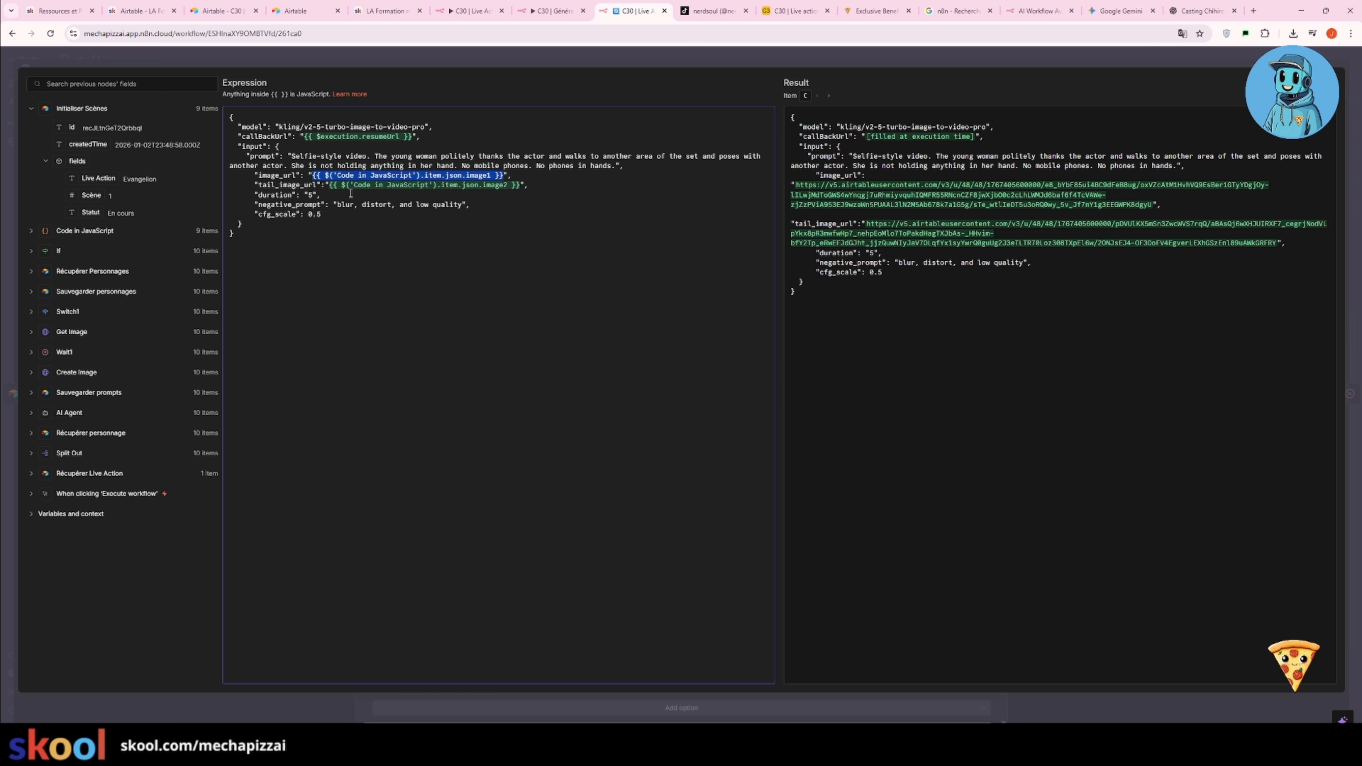
left_click_drag(330, 184, 521, 186)
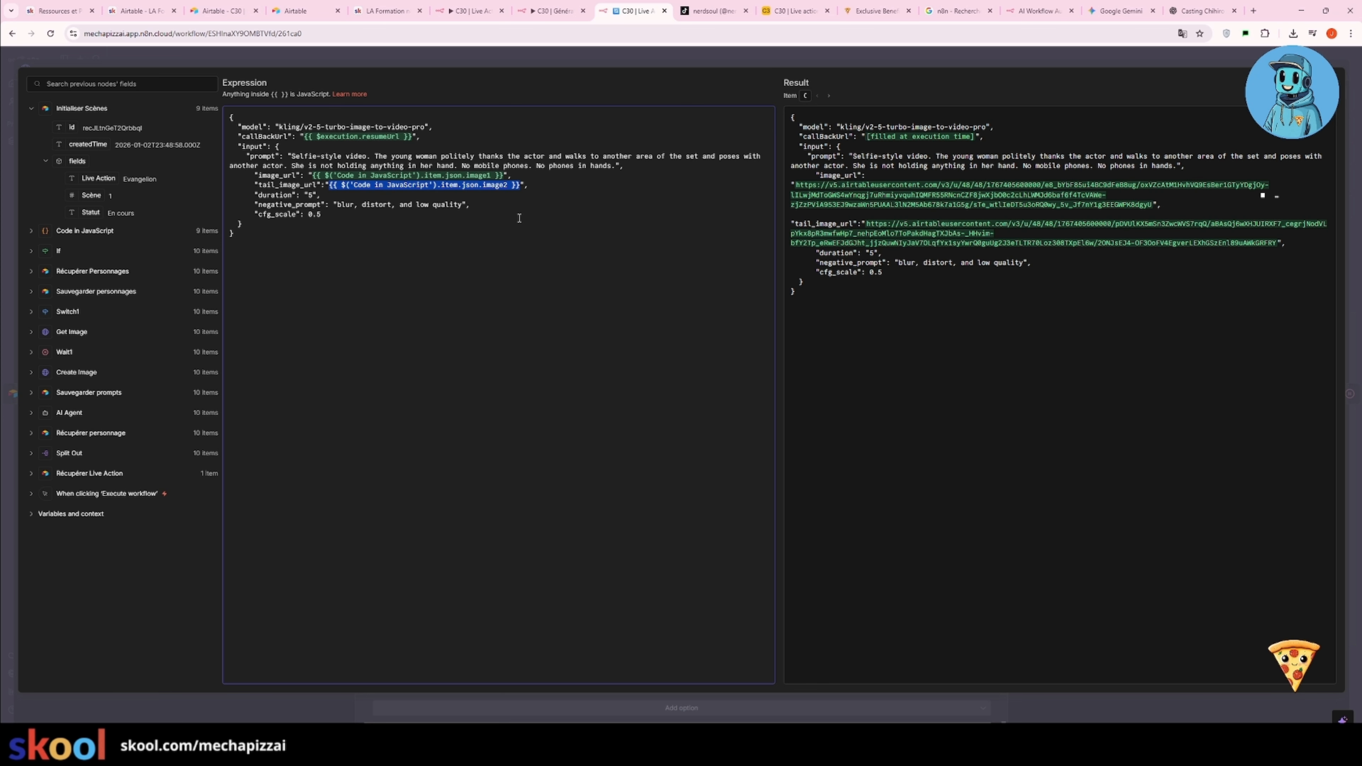